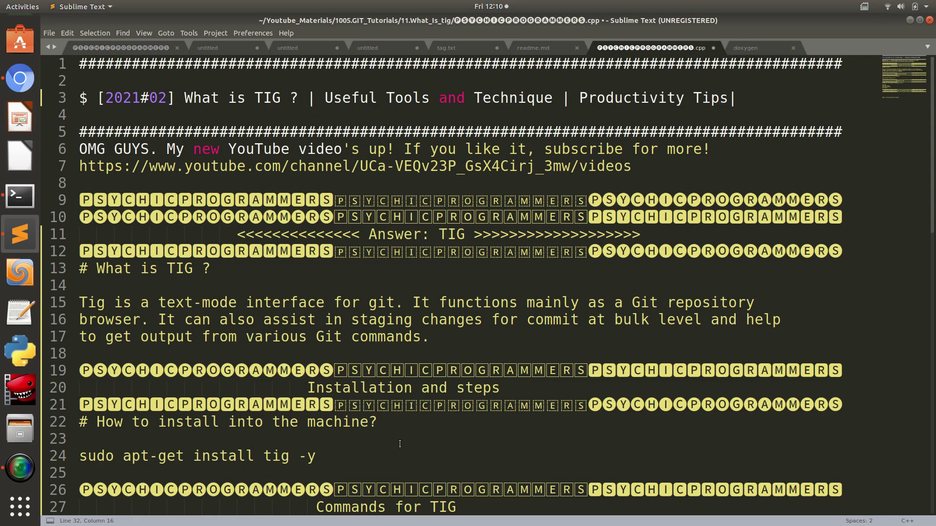
Step: Copy the tig install command from line 24 of the notes and run it in the terminal
click(335, 449)
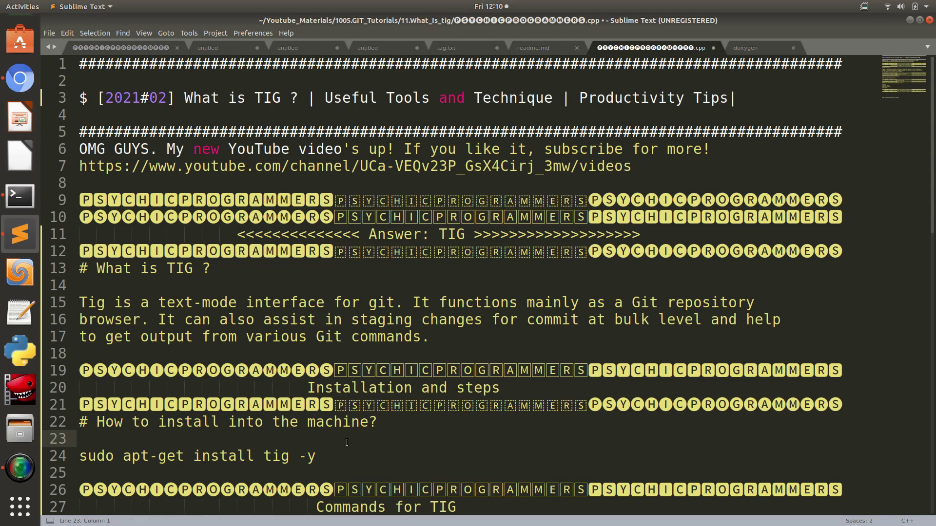
scroll(346, 442, down, 3)
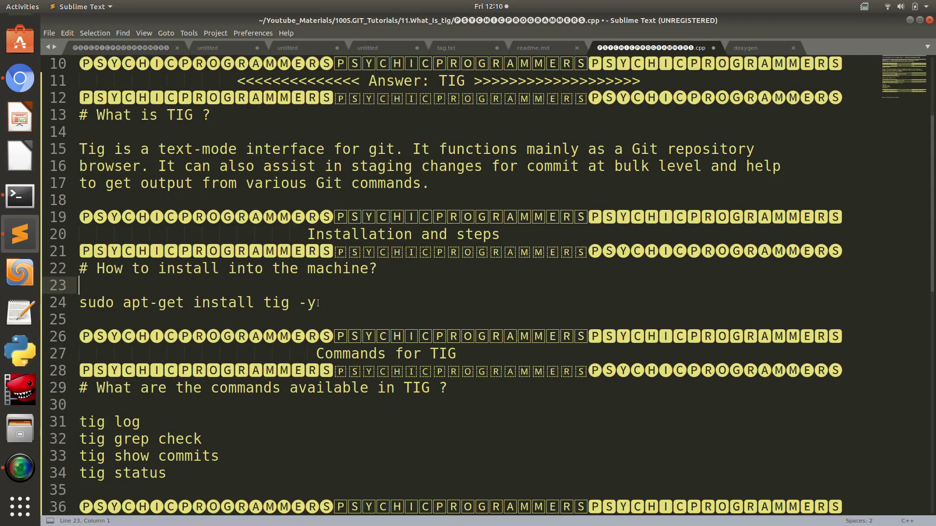
drag(318, 303, 77, 303)
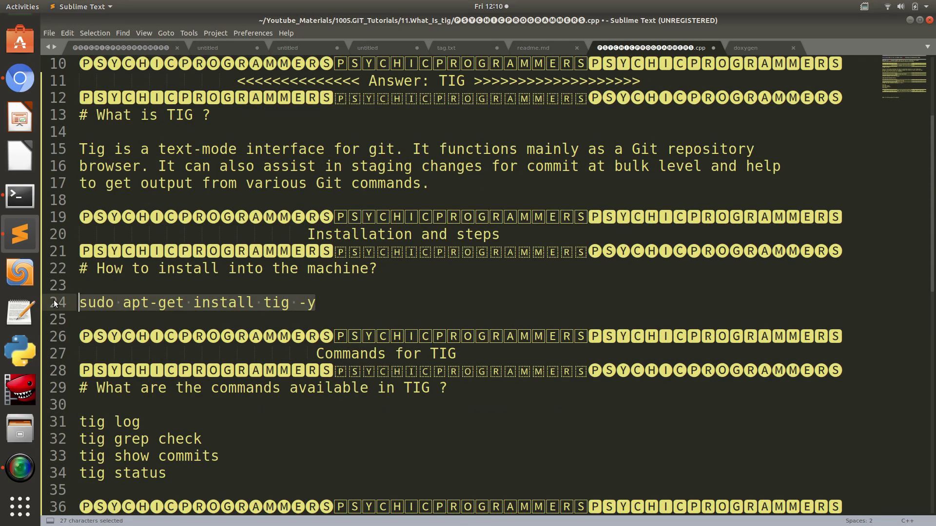
key(ctrl+c)
click(20, 195)
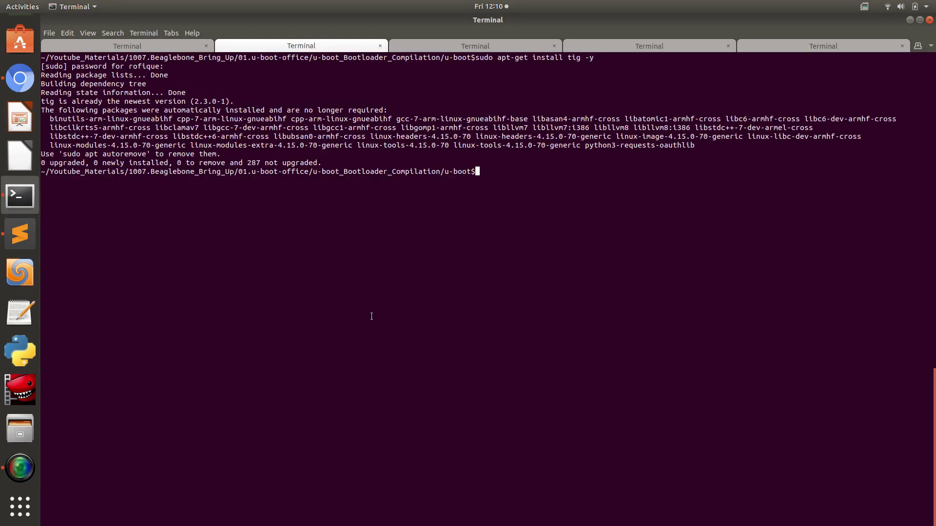
right_click(357, 239)
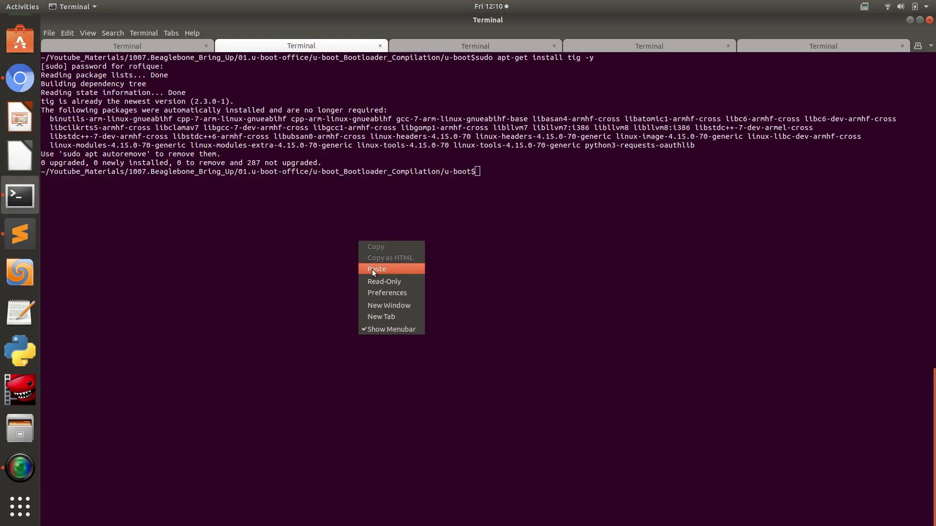
click(376, 269)
key(Return)
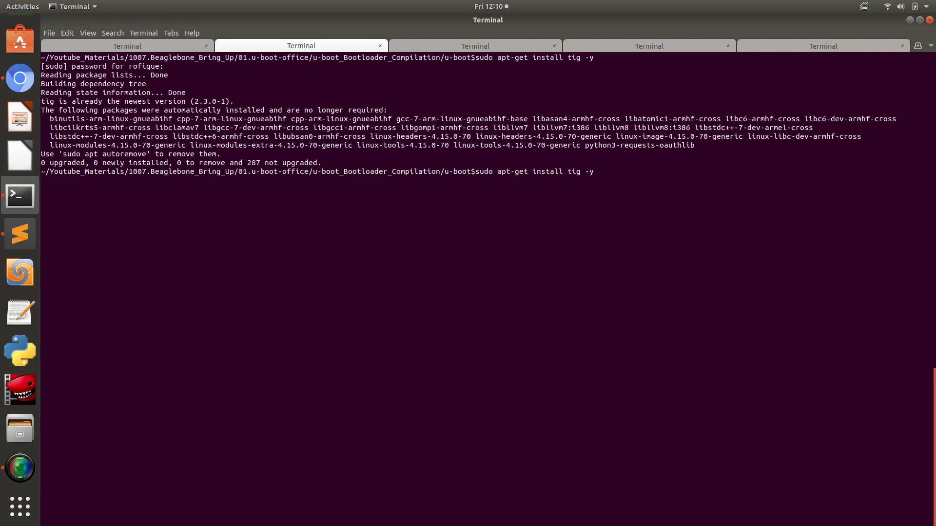
click(19, 234)
Step: Place the cursor at the end of line 22, then before 'log' on line 31
click(474, 271)
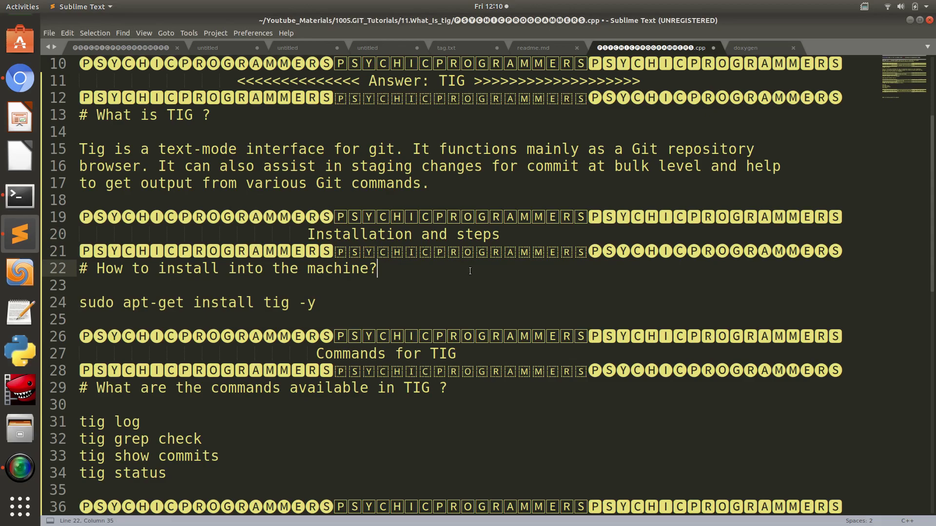
scroll(468, 270, down, 2)
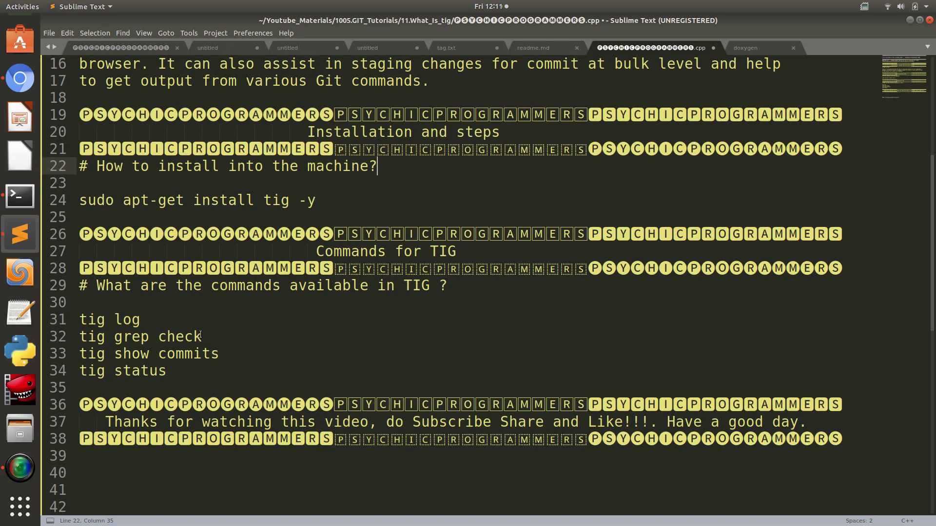
click(119, 321)
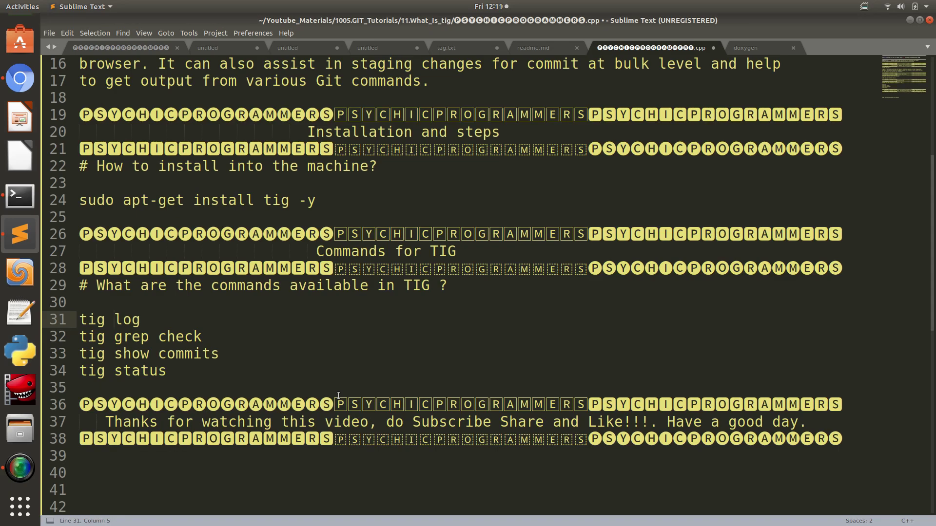
Step: Browse the Tig manual's views and default keybinding tables in Chromium, then go back to the terminal
click(19, 78)
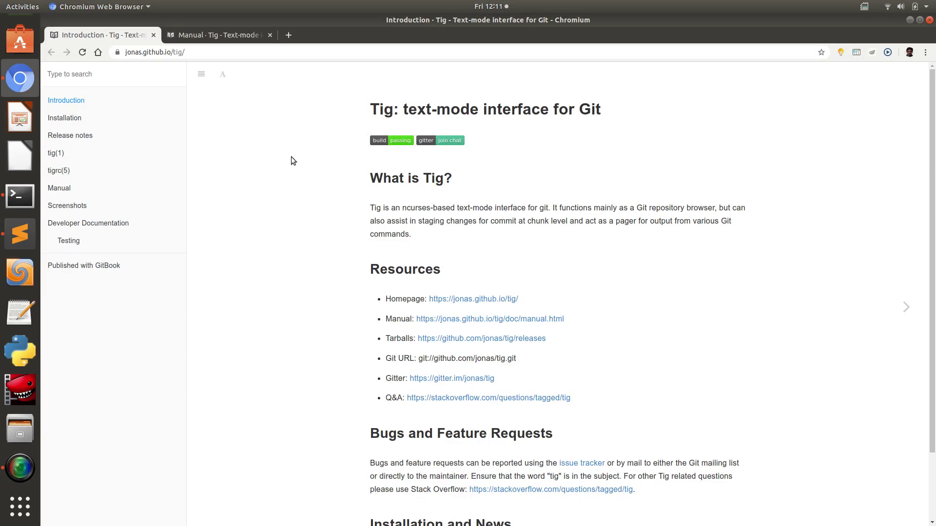
scroll(291, 157, down, 2)
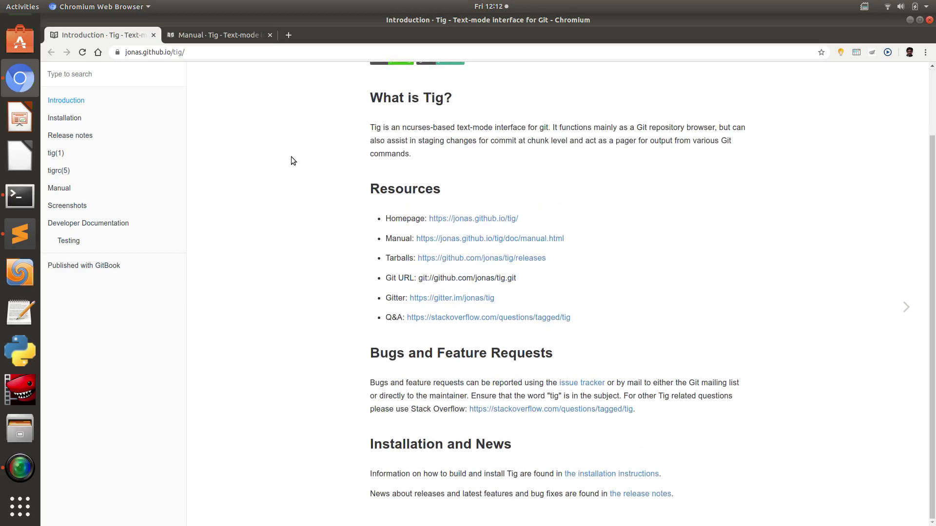
scroll(292, 156, up, 2)
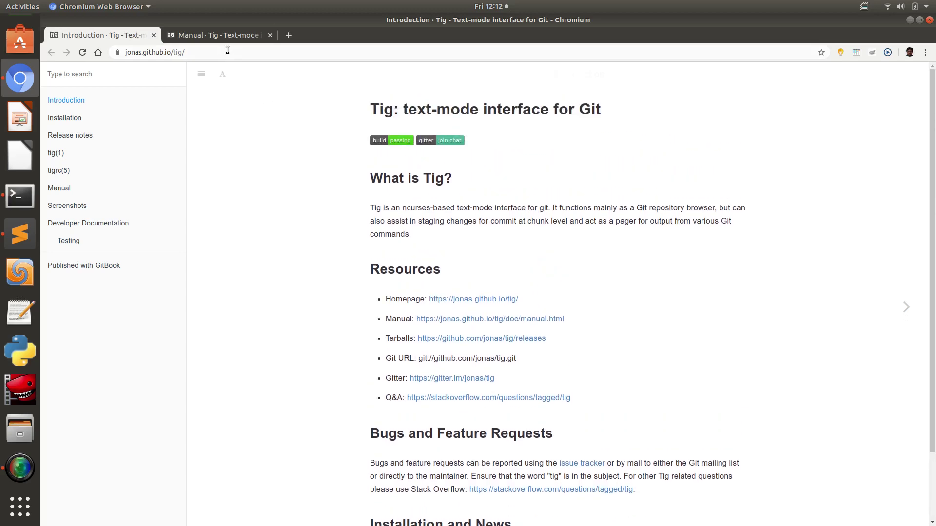
click(223, 34)
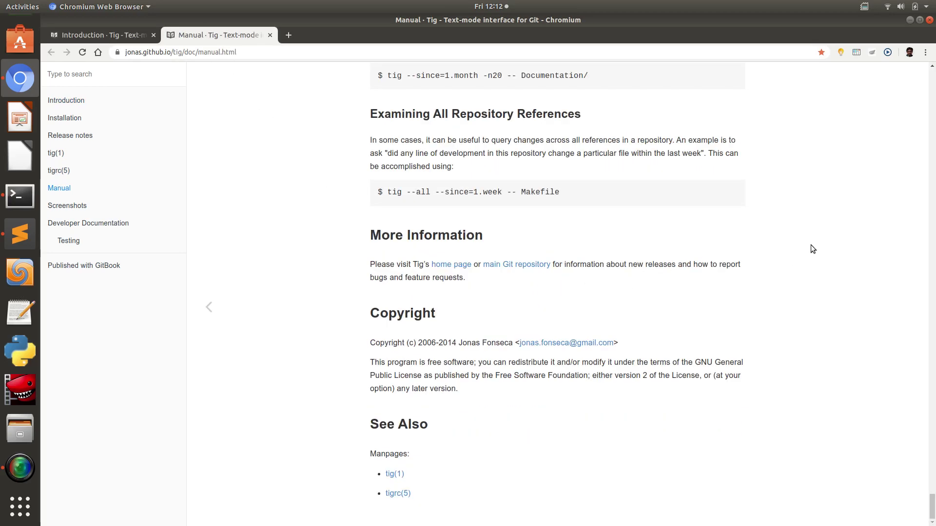
scroll(803, 244, up, 10)
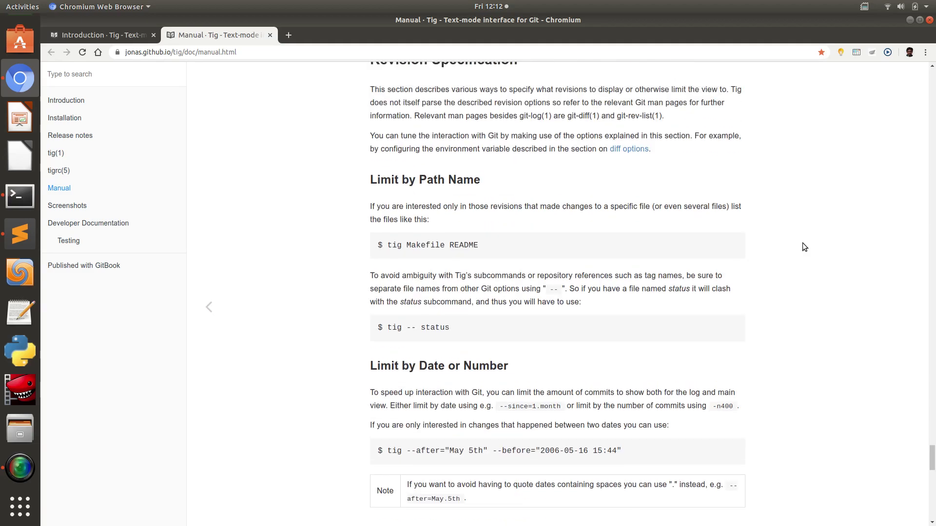
scroll(803, 243, up, 5)
scroll(803, 243, up, 8)
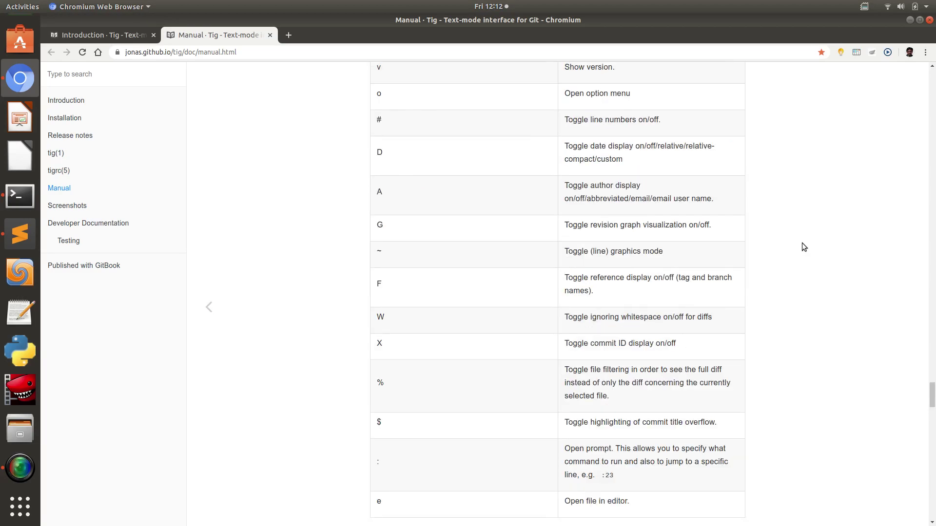
drag(932, 397, 932, 75)
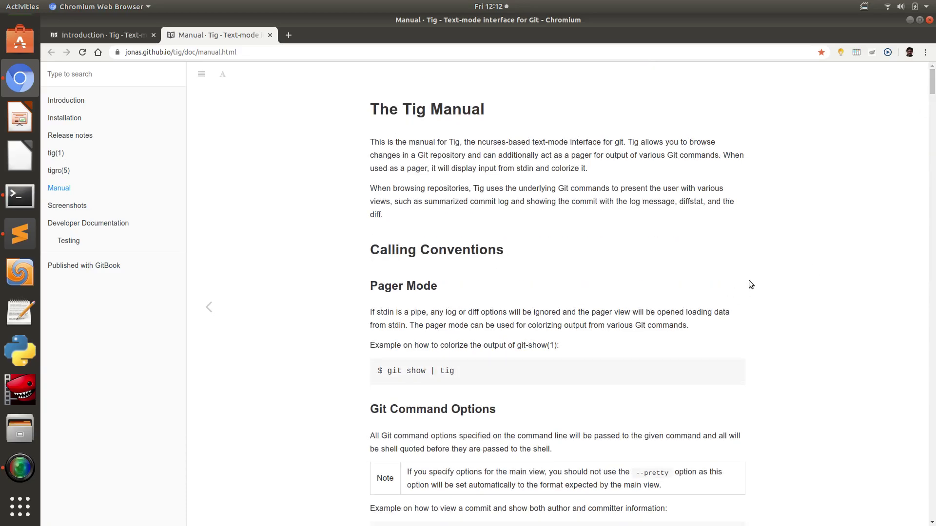
scroll(732, 270, down, 4)
scroll(733, 270, down, 4)
scroll(732, 269, down, 4)
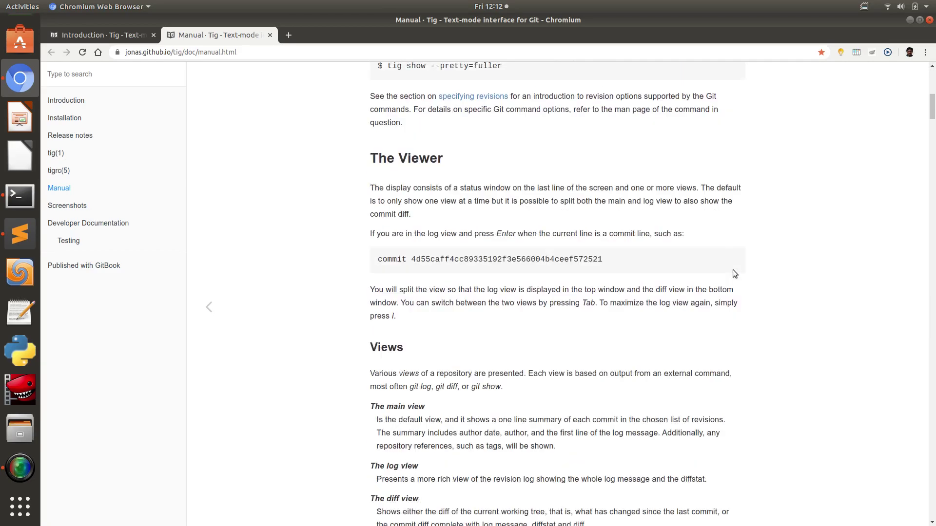
scroll(733, 269, down, 4)
scroll(733, 270, down, 4)
scroll(732, 269, down, 4)
scroll(732, 270, down, 4)
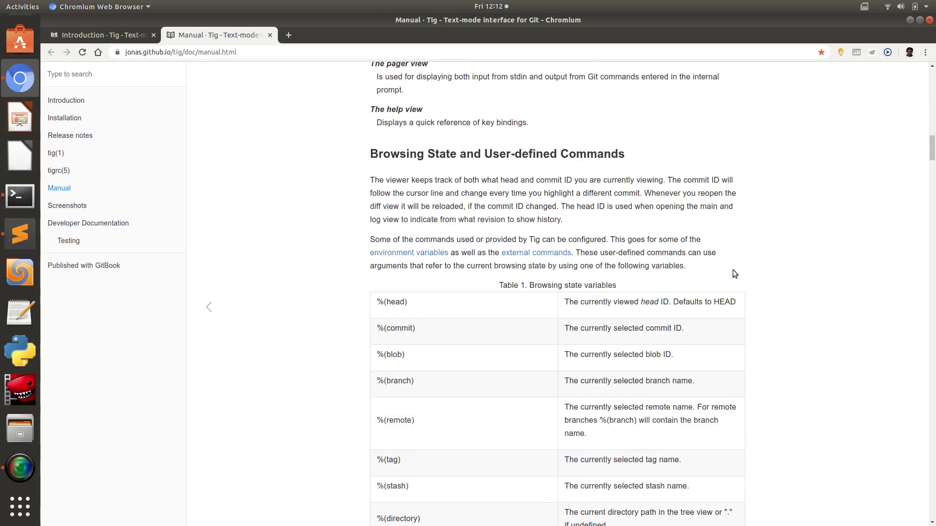
scroll(733, 270, down, 4)
scroll(732, 270, down, 3)
scroll(732, 270, down, 4)
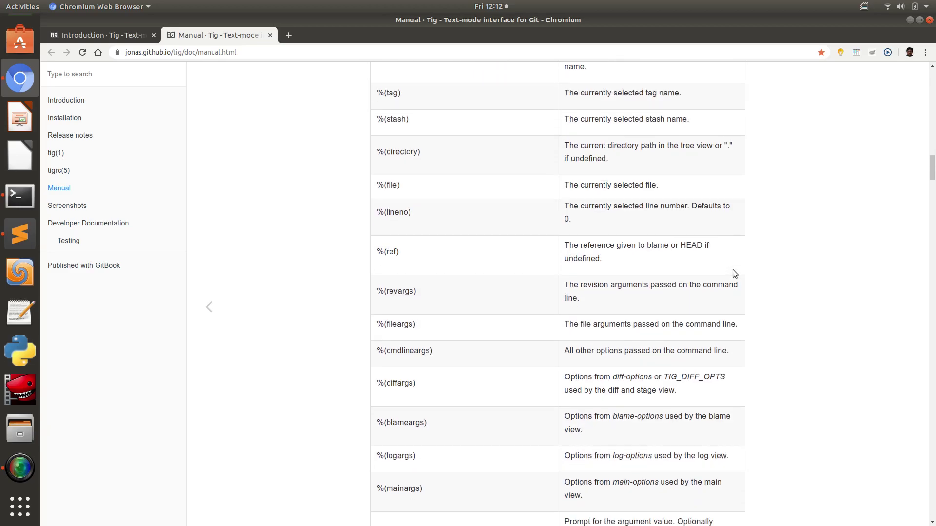
scroll(732, 270, down, 1)
scroll(733, 270, down, 4)
scroll(733, 270, down, 3)
scroll(732, 270, down, 3)
scroll(733, 270, down, 2)
scroll(733, 270, down, 3)
scroll(732, 270, down, 2)
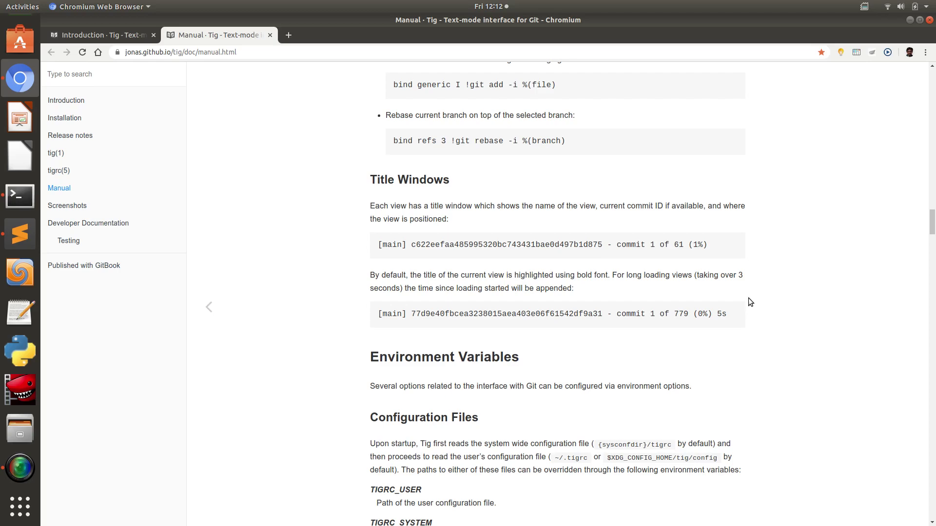
scroll(747, 297, down, 3)
scroll(748, 298, down, 2)
scroll(748, 297, down, 3)
scroll(748, 298, down, 3)
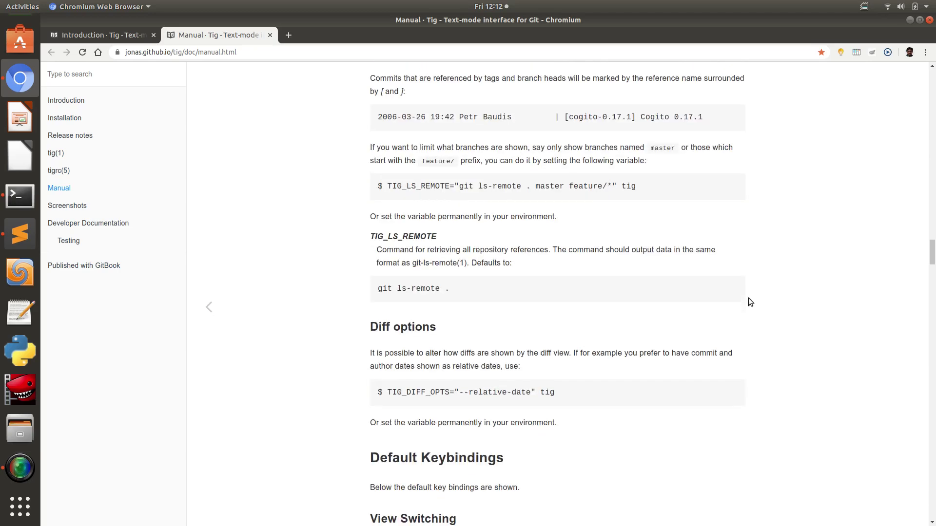
scroll(748, 298, down, 4)
scroll(748, 298, down, 2)
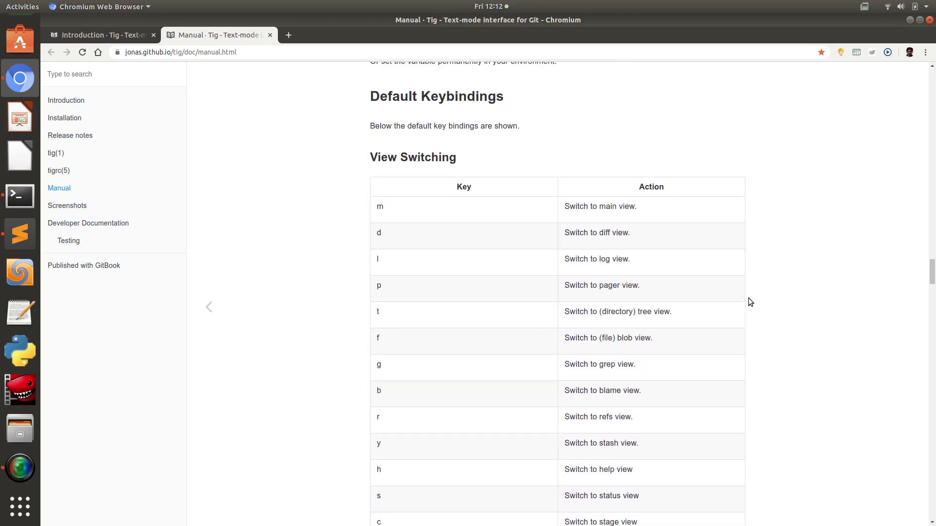
scroll(748, 297, down, 3)
scroll(748, 298, down, 3)
scroll(747, 297, down, 3)
scroll(748, 297, down, 2)
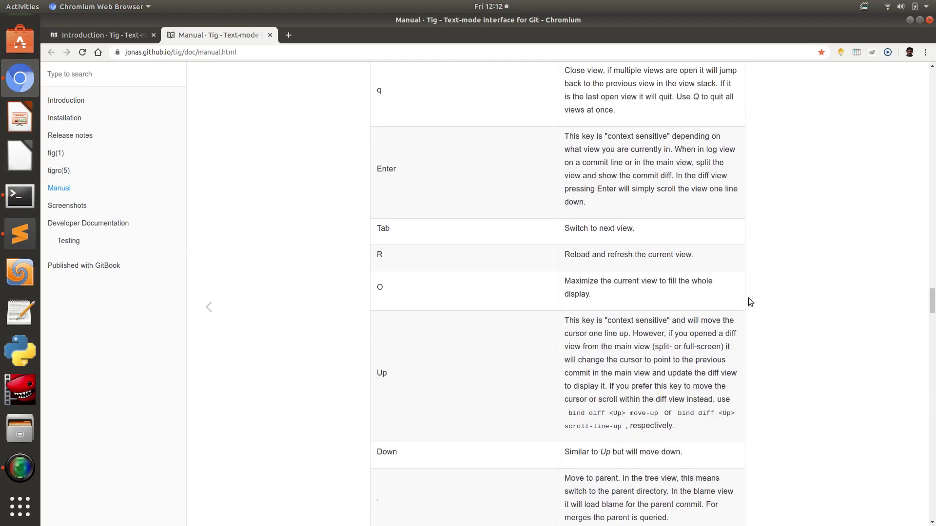
scroll(747, 298, down, 2)
scroll(748, 297, down, 3)
scroll(748, 297, down, 3)
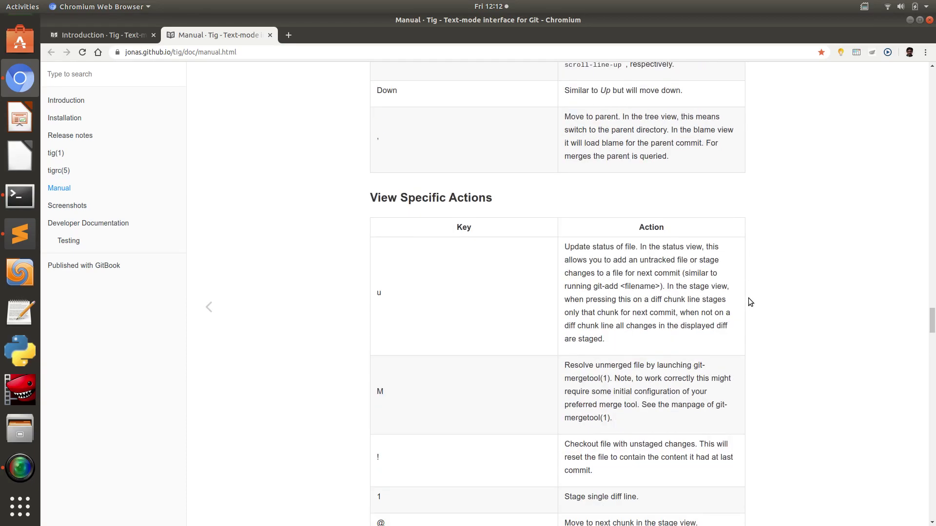
scroll(747, 297, down, 3)
scroll(748, 297, down, 3)
scroll(748, 297, down, 3)
scroll(748, 297, down, 3)
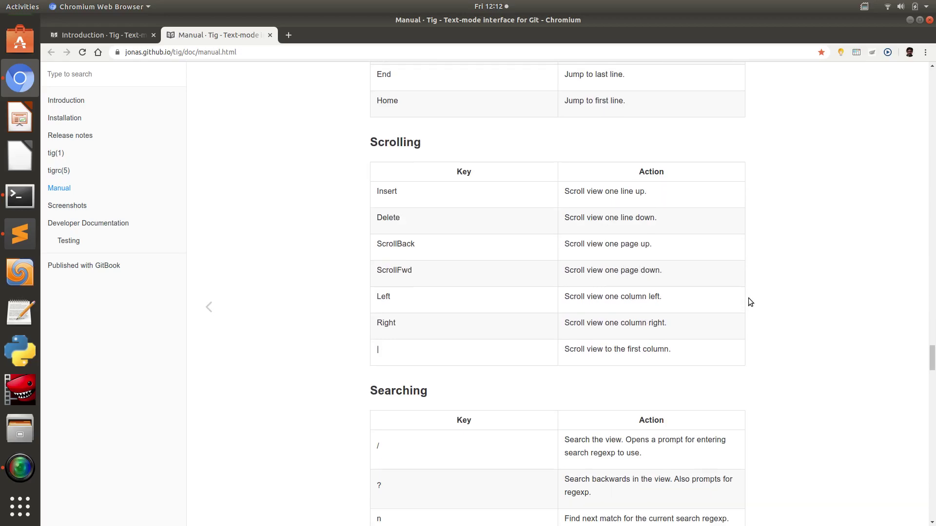
scroll(748, 297, down, 3)
scroll(748, 297, down, 3)
scroll(748, 298, down, 3)
scroll(748, 297, down, 3)
scroll(748, 298, down, 3)
scroll(748, 297, down, 4)
scroll(731, 296, down, 3)
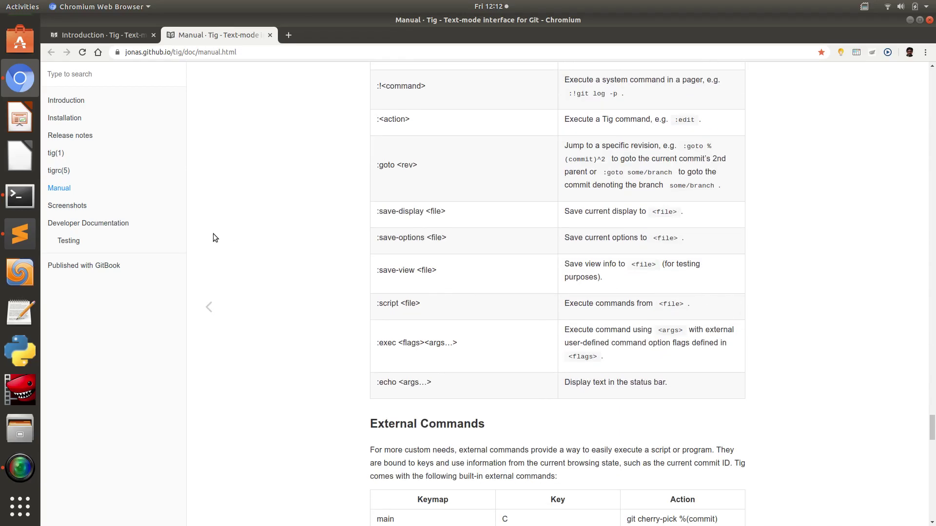
click(20, 196)
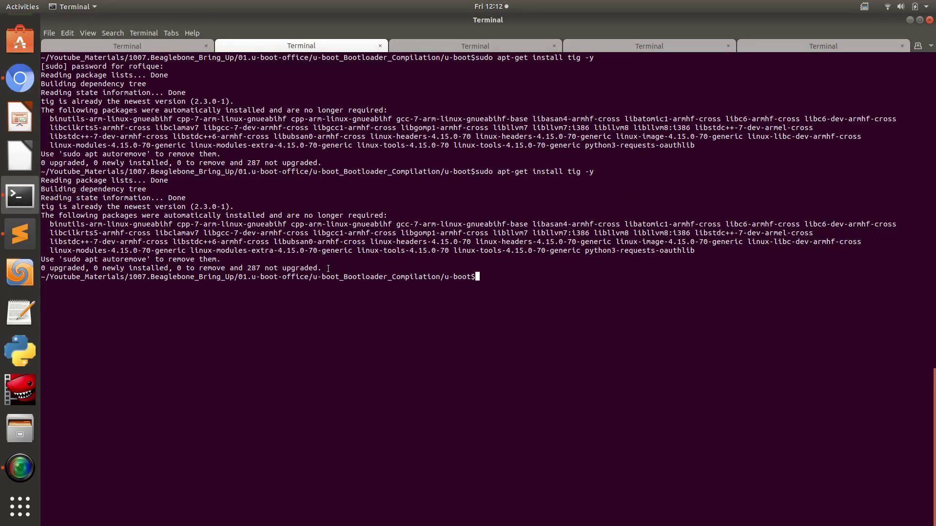
Step: Clear the terminal screen and run 'tig log' in the u-boot repository
drag(329, 271, 7, 211)
click(557, 296)
key(ctrl+l)
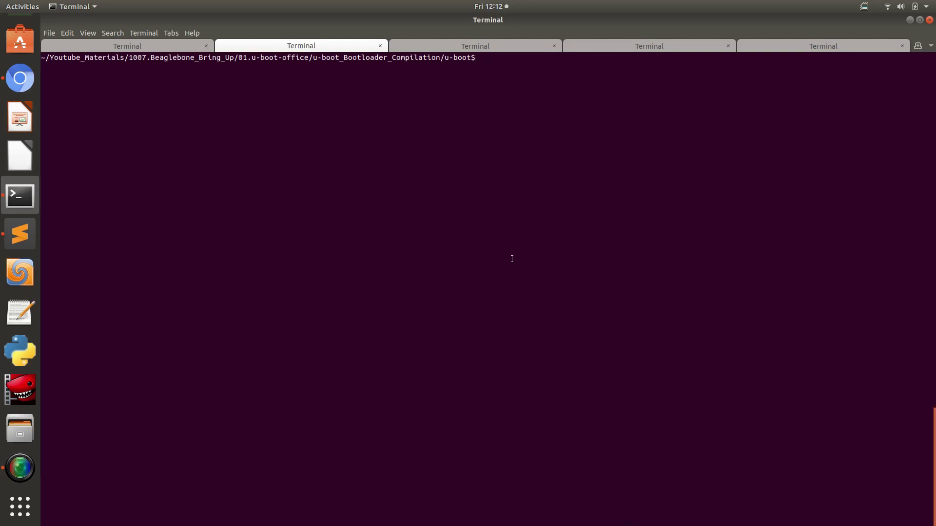
text(tig)
text( log)
key(Return)
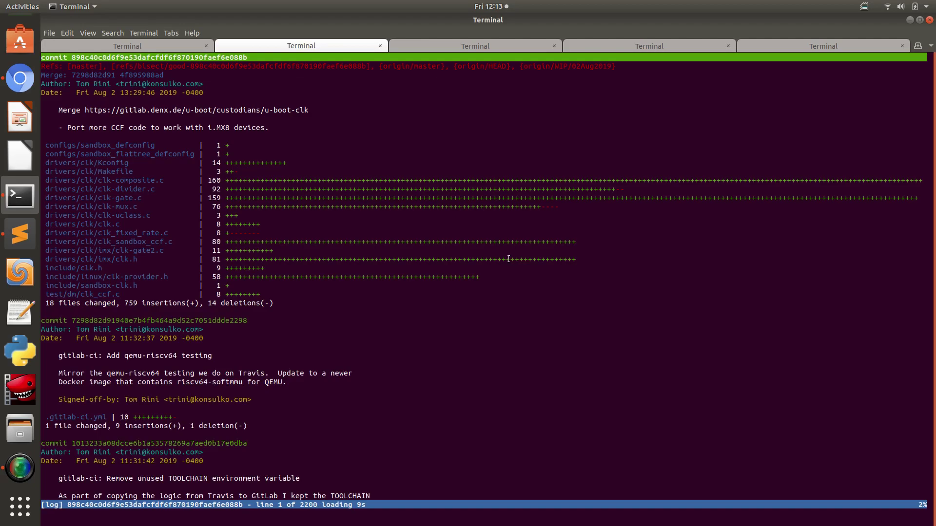
Step: Scroll down the u-boot log through the top commits' changed-file lists
key(Down)
key(Down)
key(Down)
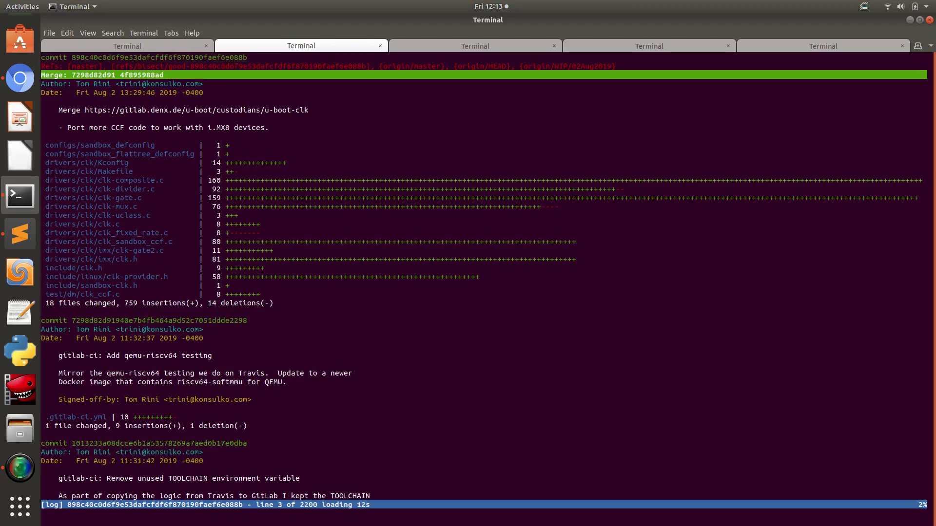
key(Down)
key(Down)
key(Down)
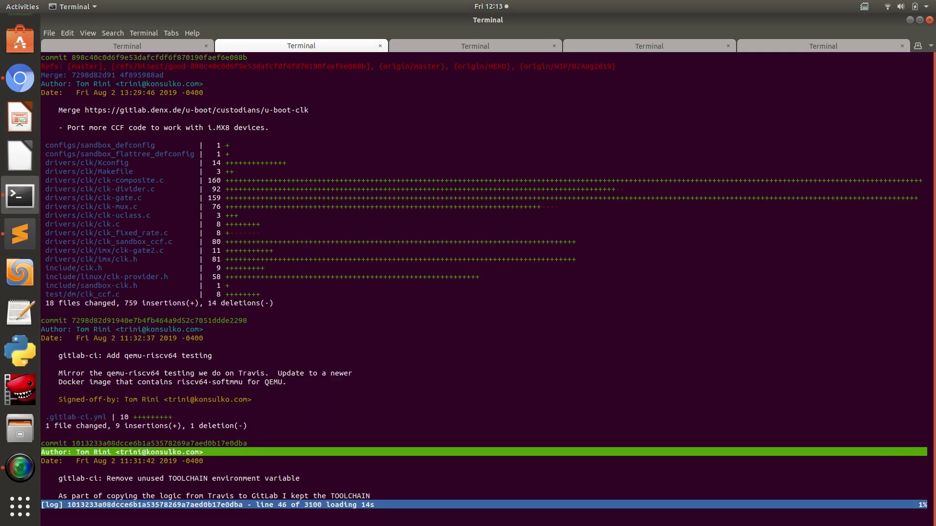
key(Down)
key(Down)
key(Down)
key(Down)
key(Down)
key(Down)
key(Down)
key(Down)
key(Down)
key(Down)
key(Down)
key(Down)
key(Down)
key(Down)
key(Down)
key(Down)
key(Down)
key(Down)
key(Down)
key(Down)
key(Down)
key(Down)
key(Down)
key(Down)
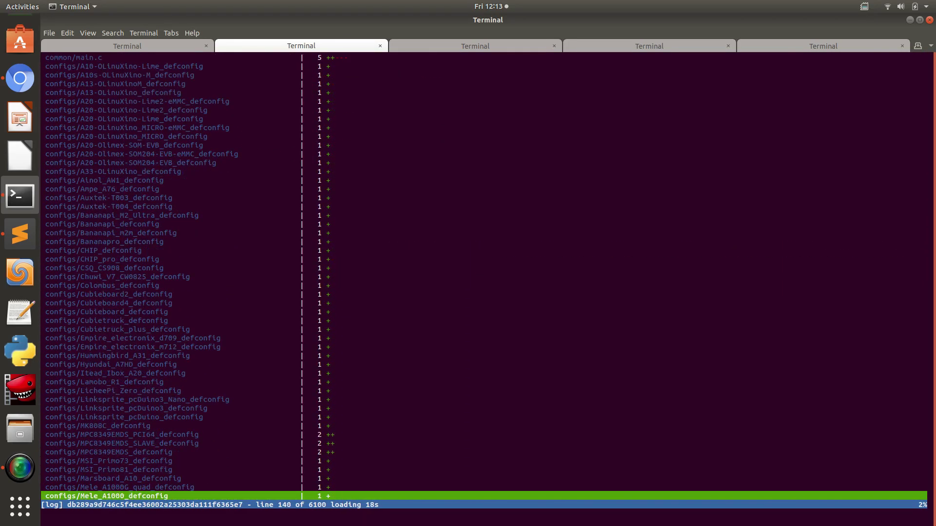
key(Down)
key(Down)
key(Down)
key(Down)
key(Down)
key(Down)
key(Down)
key(Down)
key(Down)
key(Down)
key(Down)
key(Down)
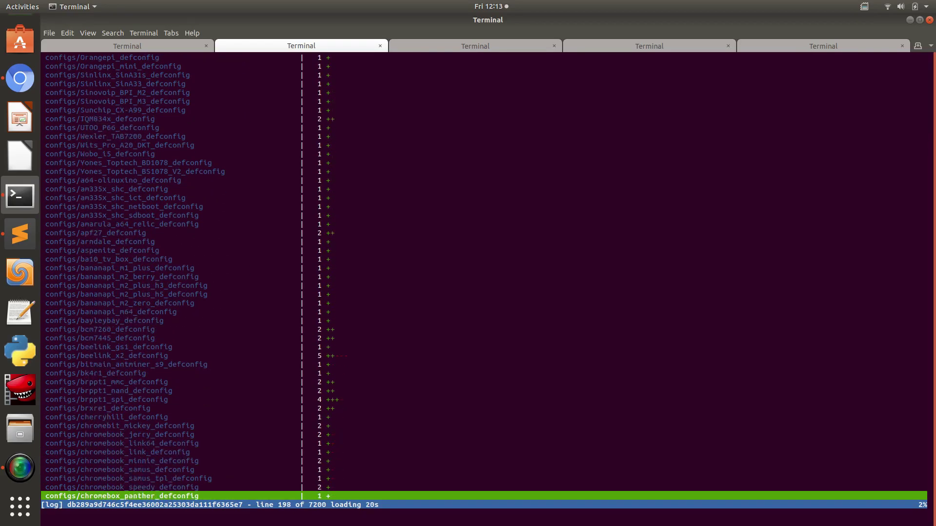
key(Down)
key(Down)
key(Down)
key(Down)
key(Down)
key(Down)
key(Down)
key(Down)
key(Down)
key(Down)
key(Down)
key(Down)
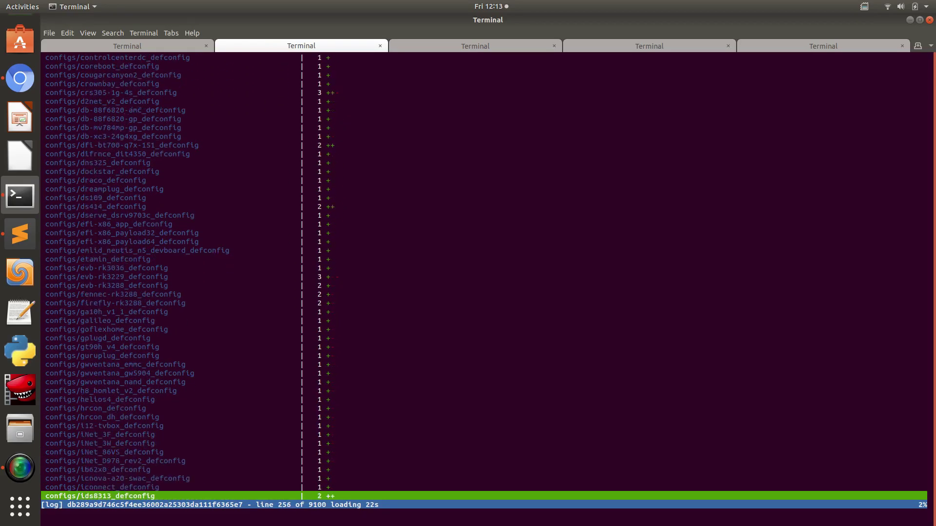
key(Down)
key(Down)
key(Down)
key(Down)
key(Down)
key(Down)
key(Down)
key(Down)
key(Down)
key(Down)
key(Down)
key(Down)
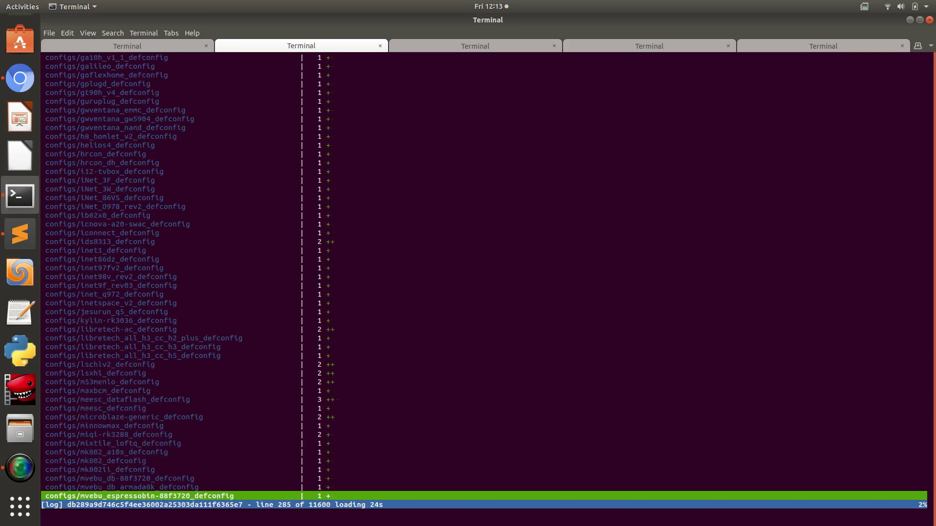
key(Down)
key(Down)
key(Down)
key(Down)
key(Down)
key(Down)
key(Down)
key(Down)
key(Down)
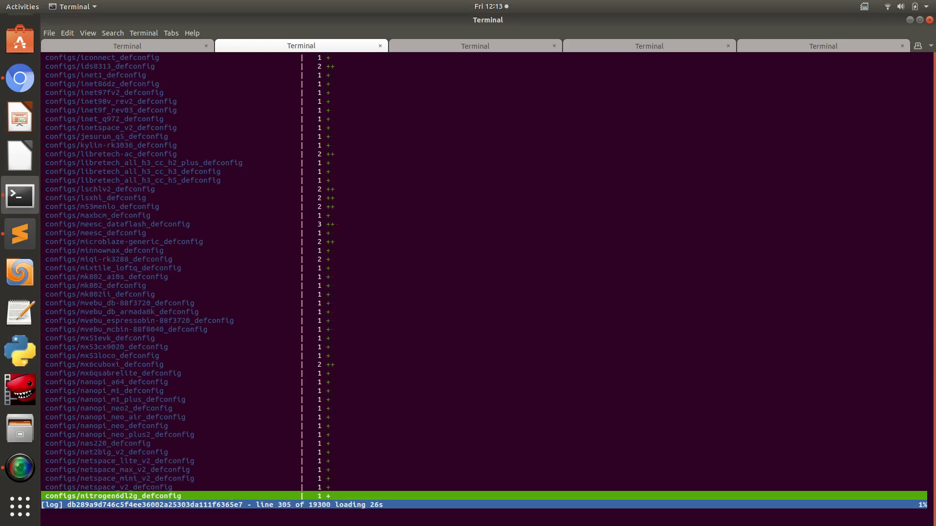
key(Down)
key(Down)
key(Down)
key(Down)
key(Down)
key(Down)
key(Down)
key(Down)
key(Down)
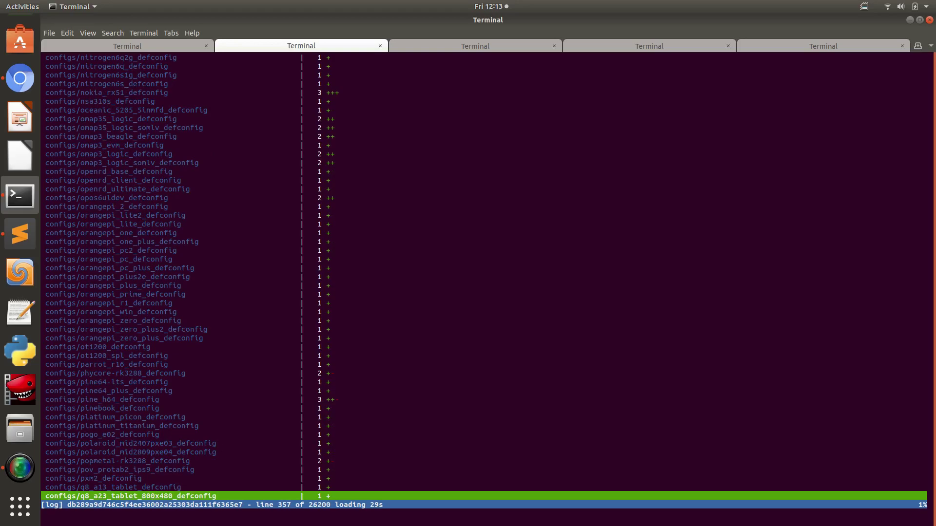
Step: Advance a few more lines, quit the log view, and launch tig's main view
key(Down)
key(Down)
key(Down)
key(Down)
key(Down)
key(Down)
key(Down)
key(Down)
key(Down)
key(Down)
key(Down)
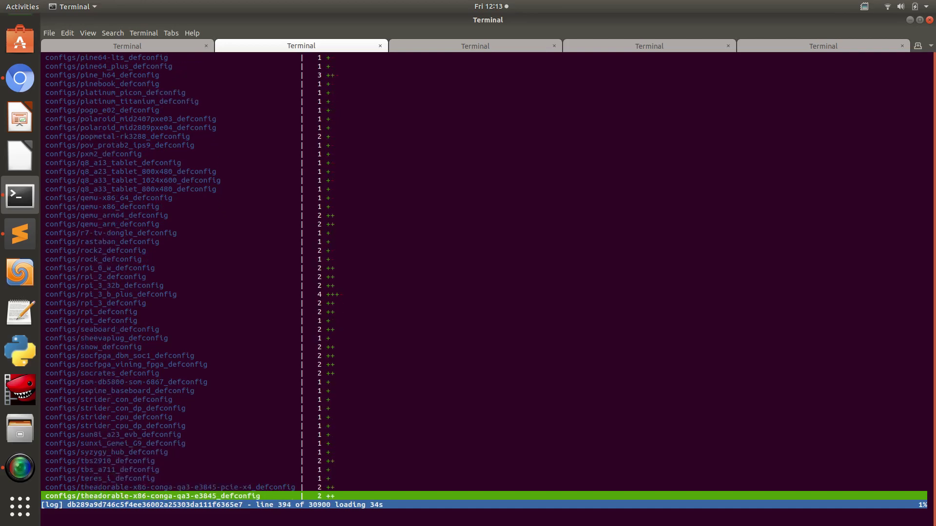
key(Down)
key(Down)
key(Down)
key(q)
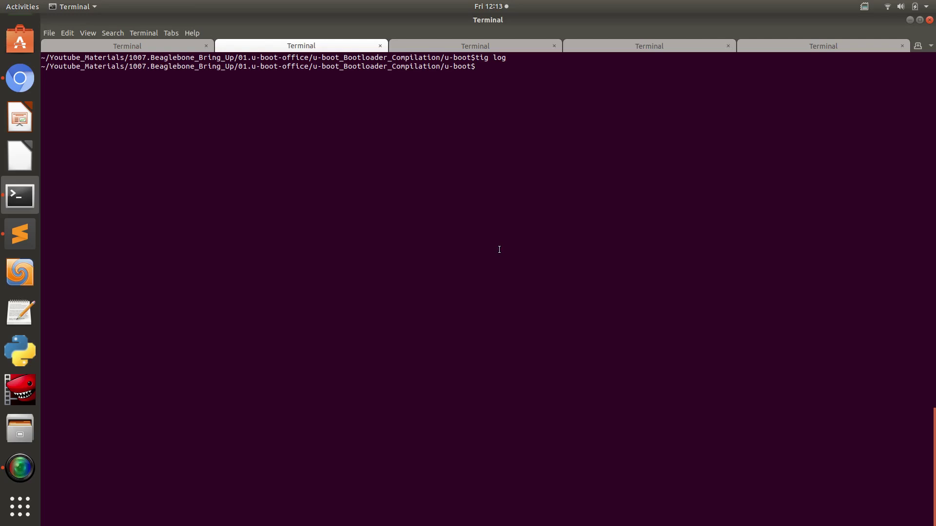
text(tig)
key(Return)
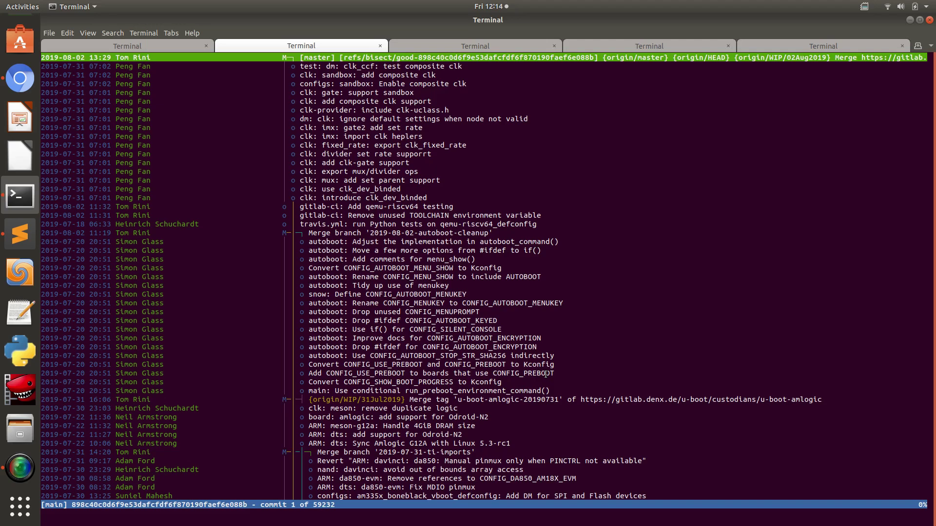
Step: Move around the top of the u-boot commit list and return to the newest commit
key(Up)
key(Down)
key(Down)
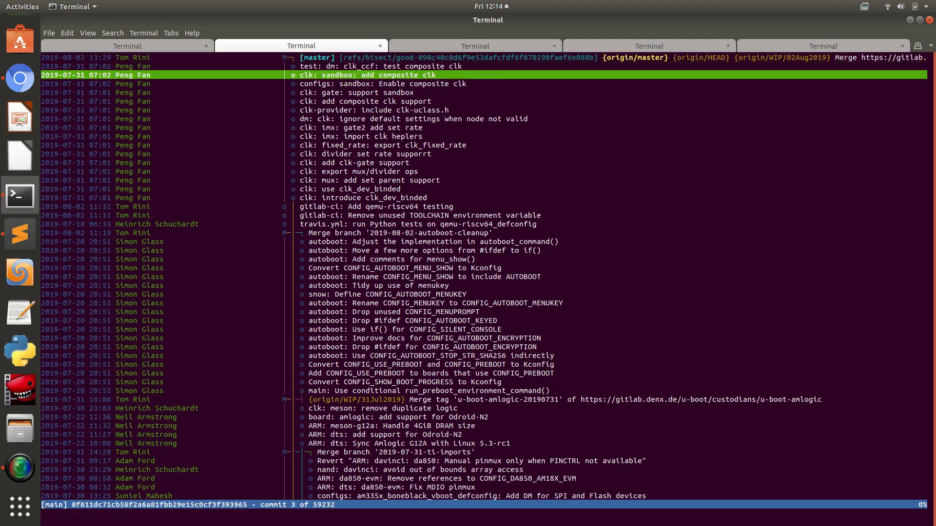
key(Down)
key(Down)
key(Down)
key(Down)
key(Down)
key(Down)
key(Up)
key(Up)
key(Home)
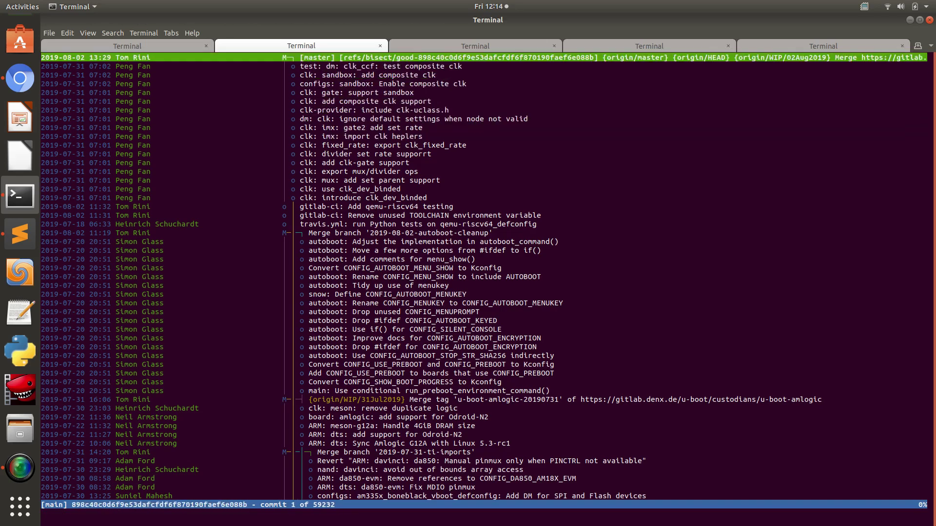
key(Up)
Step: Page down from the clk_fixed_rate commit past mmc, zynq and binman to older merges
key(Down)
key(Down)
key(Down)
key(Down)
key(Down)
key(Down)
key(Down)
key(Down)
key(Down)
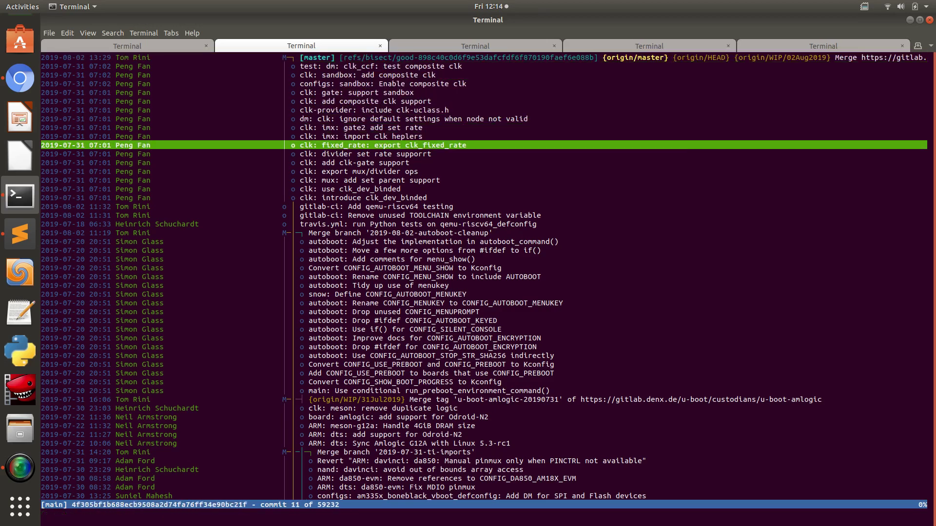
key(Down)
key(Down)
key(Down)
key(Down)
key(Down)
key(Down)
key(Down)
key(Down)
key(Down)
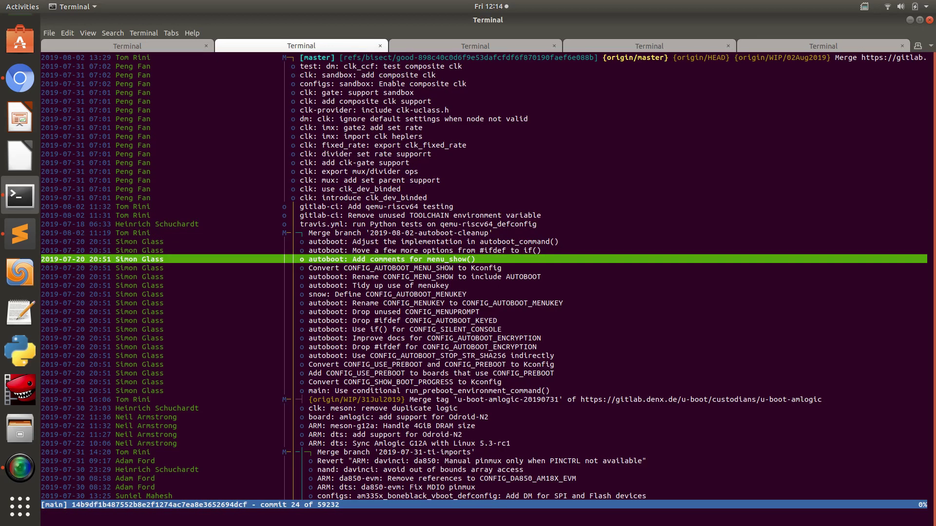
key(Down)
key(Down)
key(Down)
key(Down)
key(Down)
key(Down)
key(Down)
key(Down)
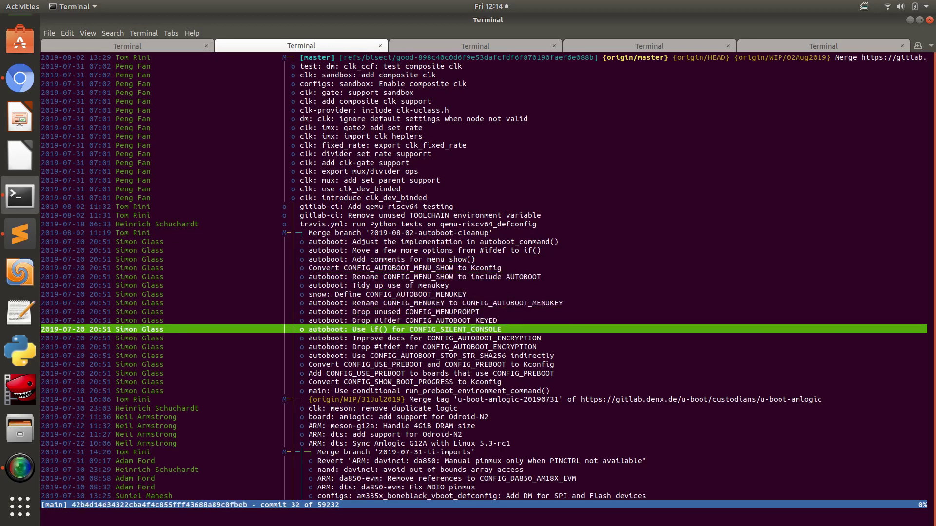
key(Down)
key(Down)
key(Down)
key(Down)
key(Down)
key(Down)
key(Down)
key(Down)
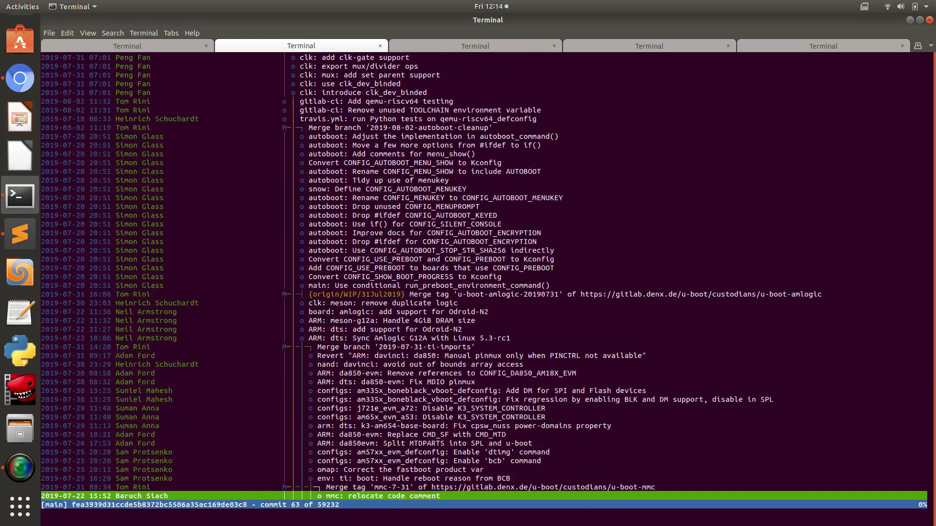
key(Down)
key(Down)
key(Down)
key(Down)
key(Down)
key(Down)
key(Down)
key(Down)
key(Down)
key(Down)
key(Down)
key(Down)
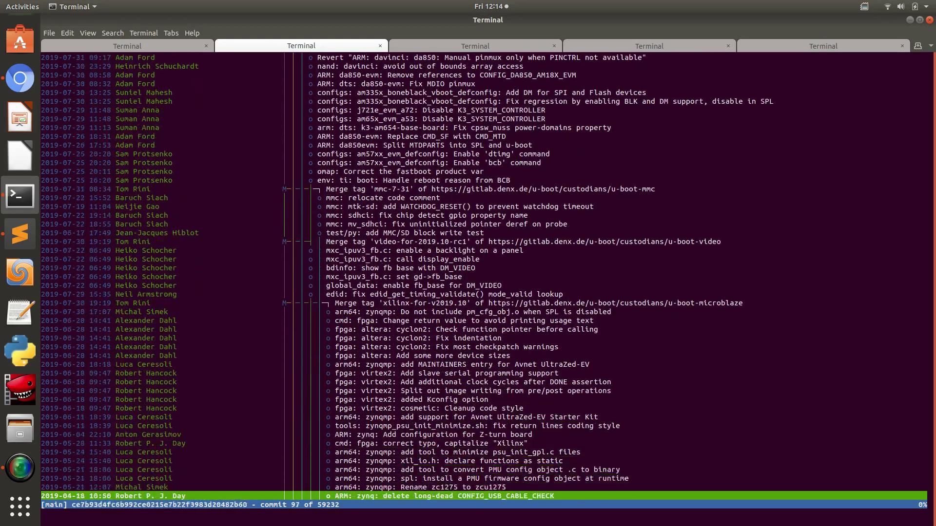
key(Down)
key(Down)
key(Down)
key(Down)
key(Down)
key(Down)
key(Down)
key(Down)
key(Down)
key(Down)
key(Down)
key(Down)
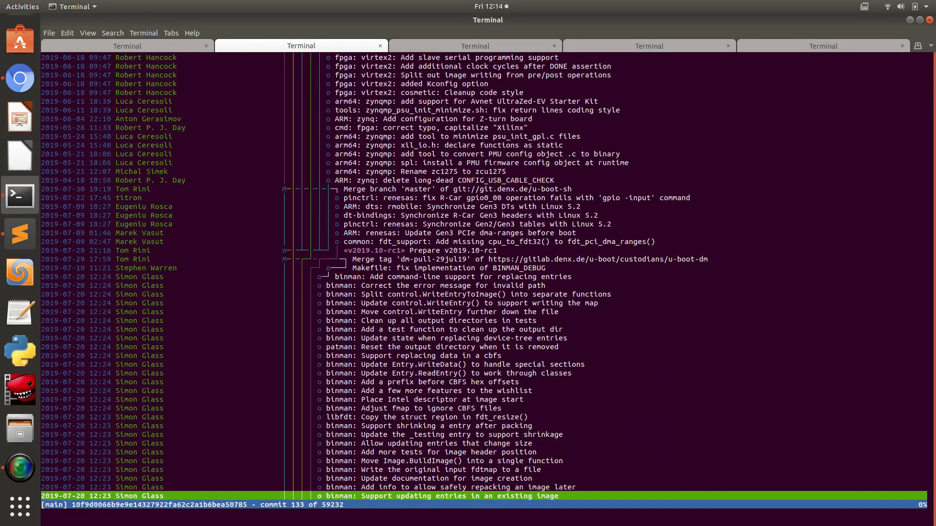
key(Down)
key(Down)
key(Down)
key(Down)
key(Down)
key(Down)
key(Down)
key(Down)
key(Down)
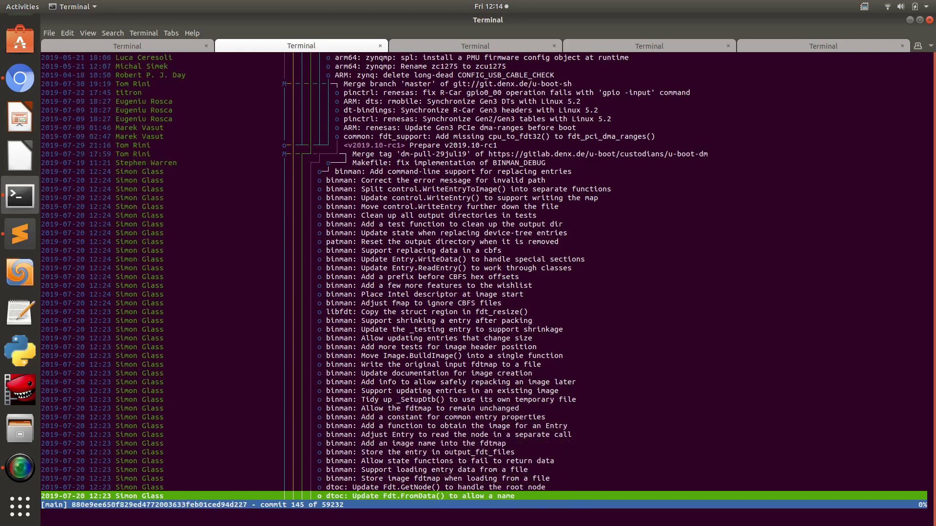
key(Down)
key(Down)
key(Down)
key(Down)
key(Down)
key(Down)
key(Down)
key(Down)
key(Down)
key(Down)
key(Down)
key(Down)
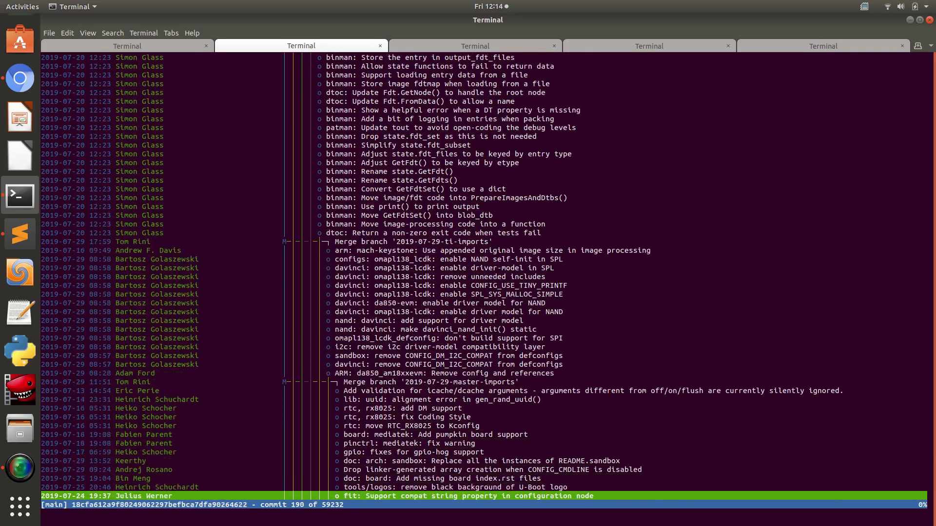
key(Down)
key(Down)
key(Down)
key(Down)
key(Down)
key(Down)
key(Down)
key(Down)
key(Down)
key(Down)
key(Down)
key(Down)
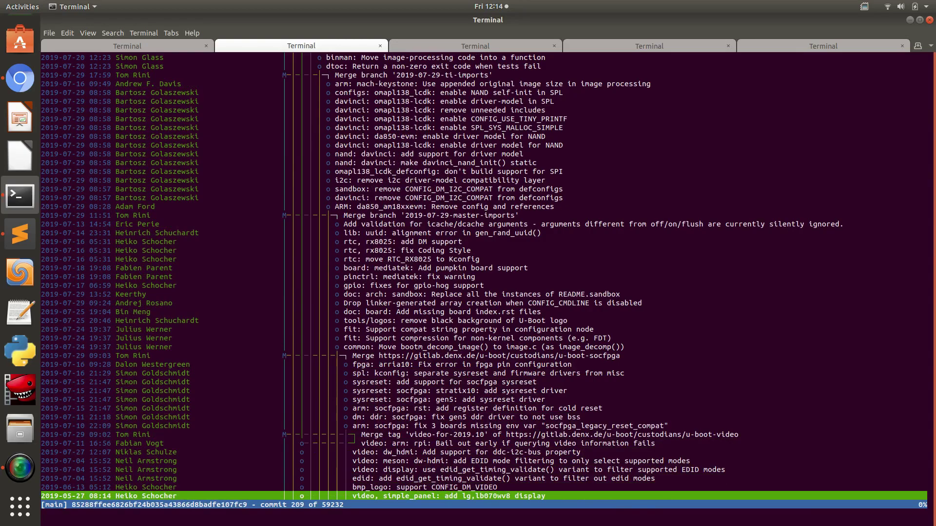
Step: Move back up to the 'rtc: move RTC_RX8025 to Kconfig' commit
key(Up)
key(Up)
key(Up)
key(Up)
key(Up)
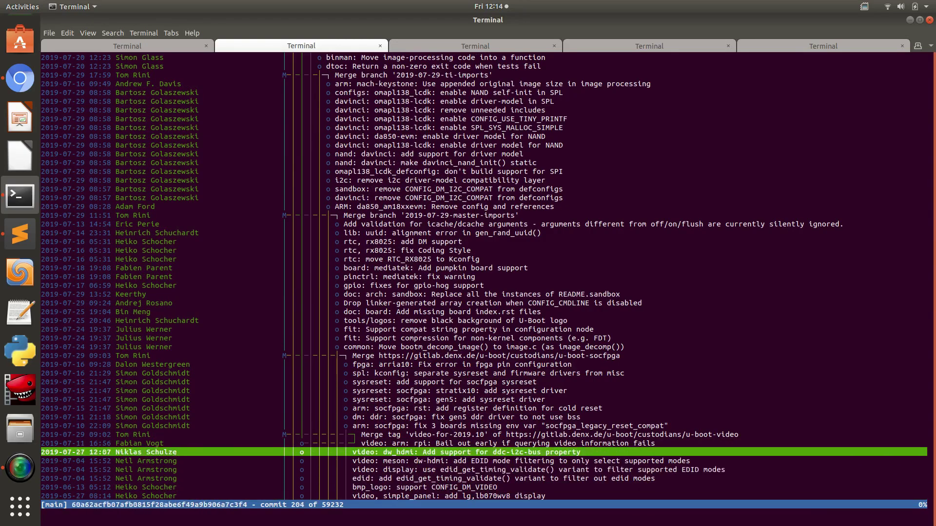
key(Up)
key(Up)
key(Up)
key(Up)
key(Up)
key(Up)
key(Up)
key(Up)
key(Up)
key(Up)
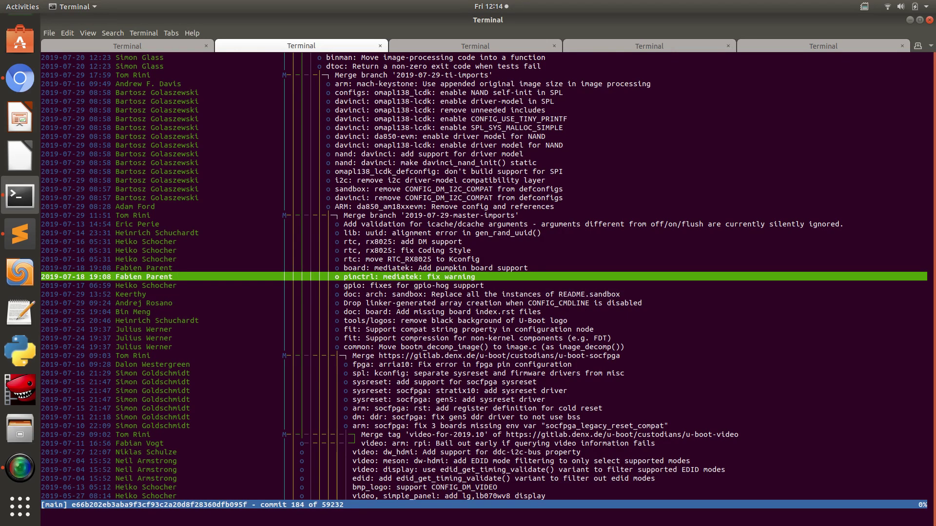
key(Up)
key(Up)
key(Up)
key(Up)
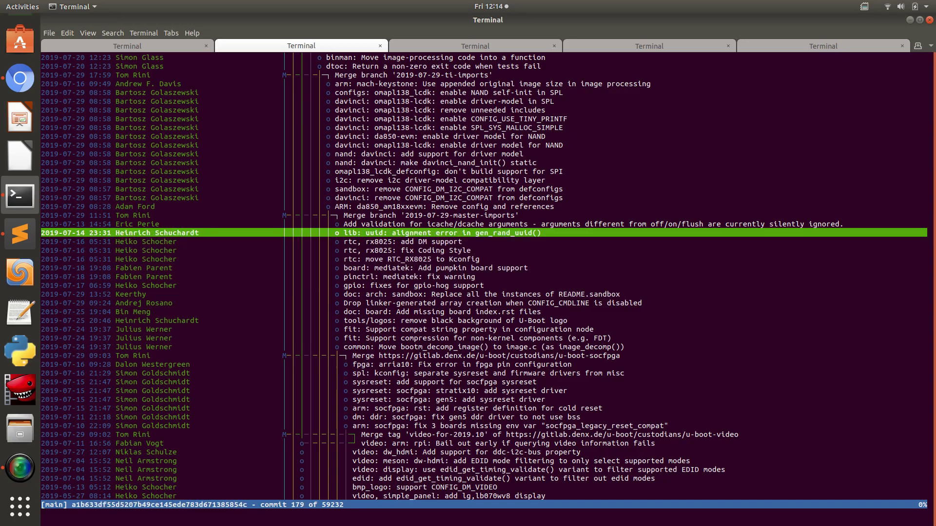
key(Down)
key(Down)
key(Down)
key(Down)
key(Up)
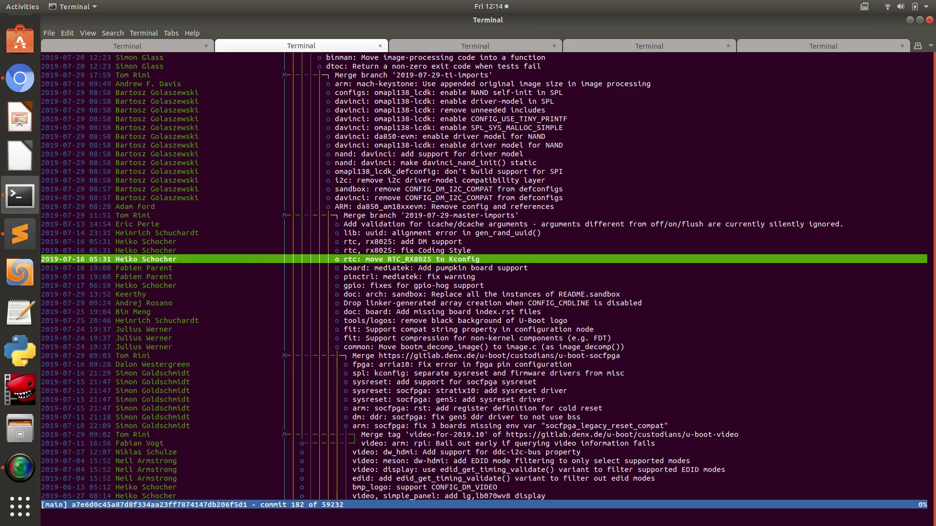
Step: Open the RTC_RX8025 commit's diff and highlight its added CONFIG_RTC_RX8025=y line
key(Return)
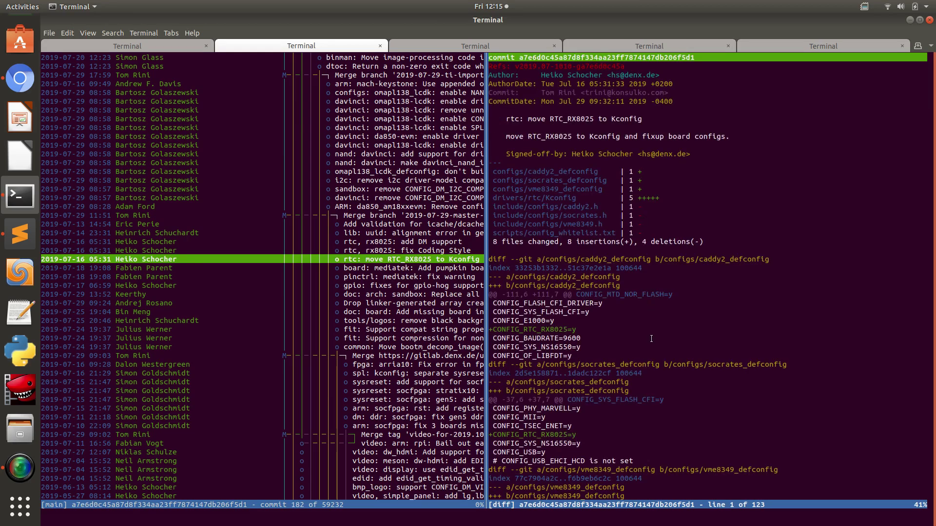
key(Down)
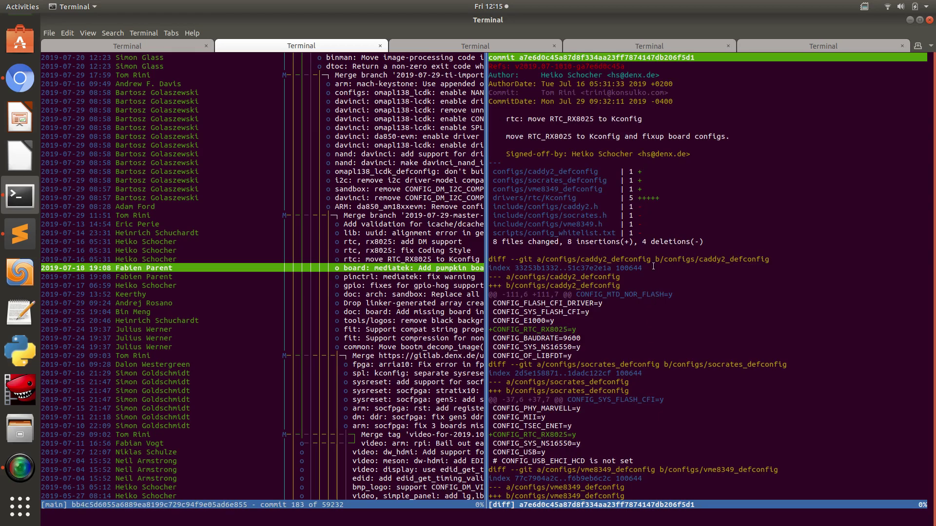
key(Down)
key(Down)
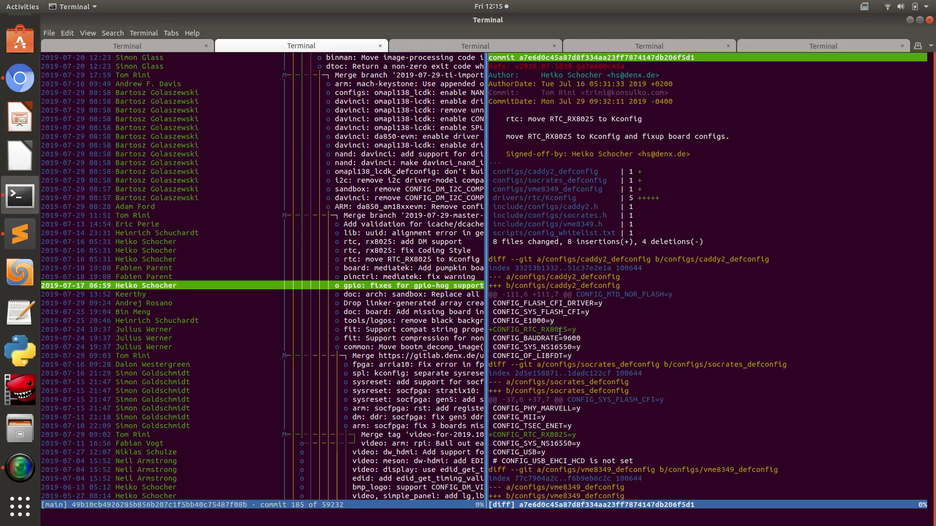
drag(576, 329, 491, 329)
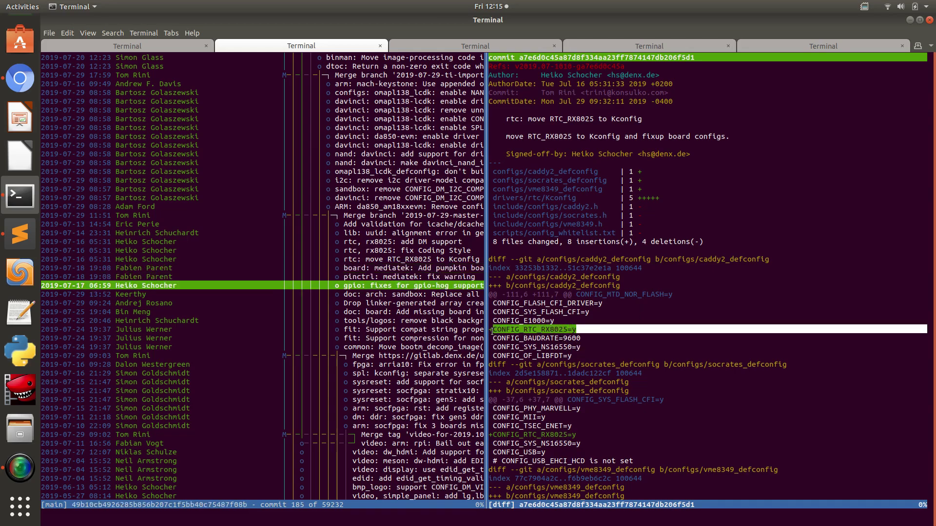
Step: Clear the highlight and step a dozen commits down toward the rockchip veyron_init commit
key(Down)
key(Down)
key(Down)
key(Down)
key(Down)
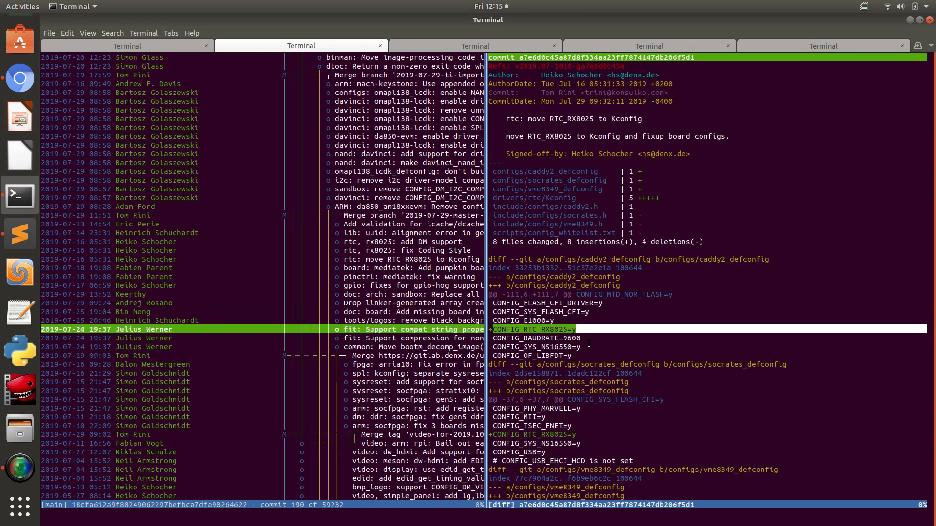
key(Down)
key(Down)
key(Down)
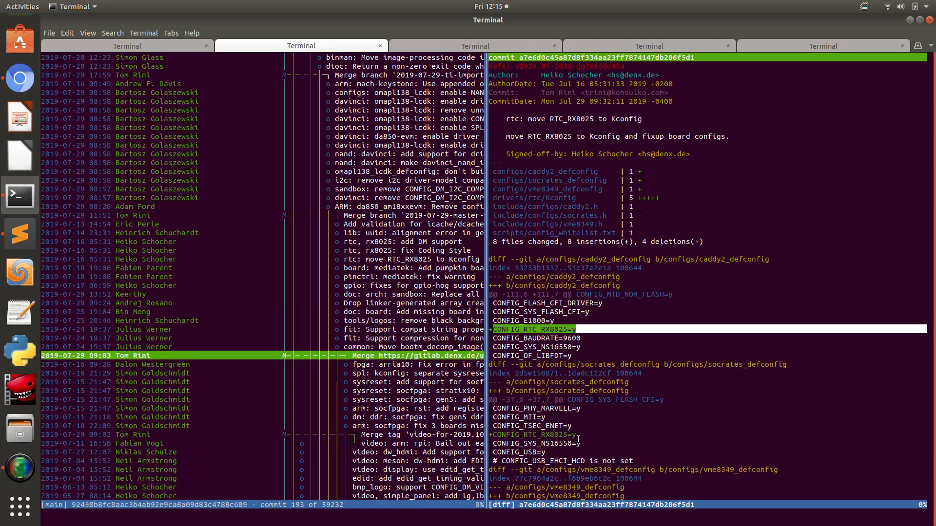
click(579, 435)
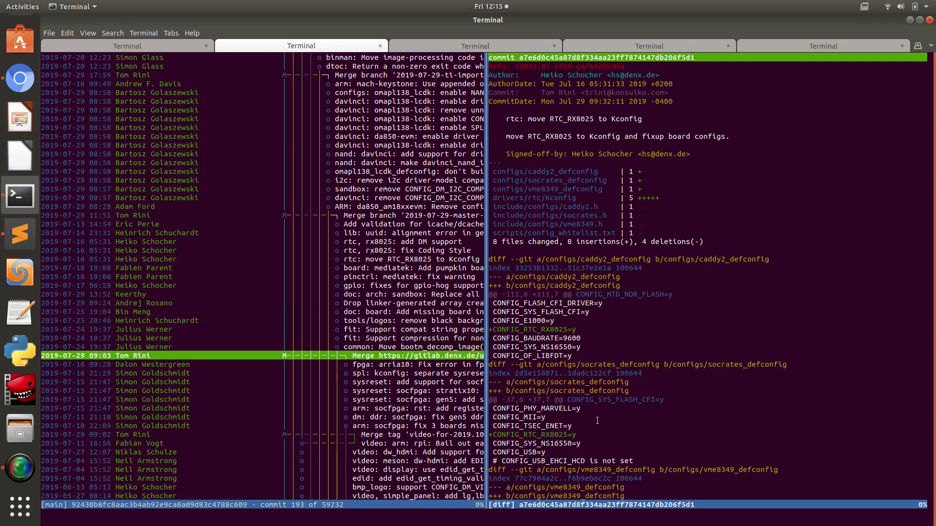
key(Down)
key(Down)
key(Down)
key(Down)
key(Down)
key(Down)
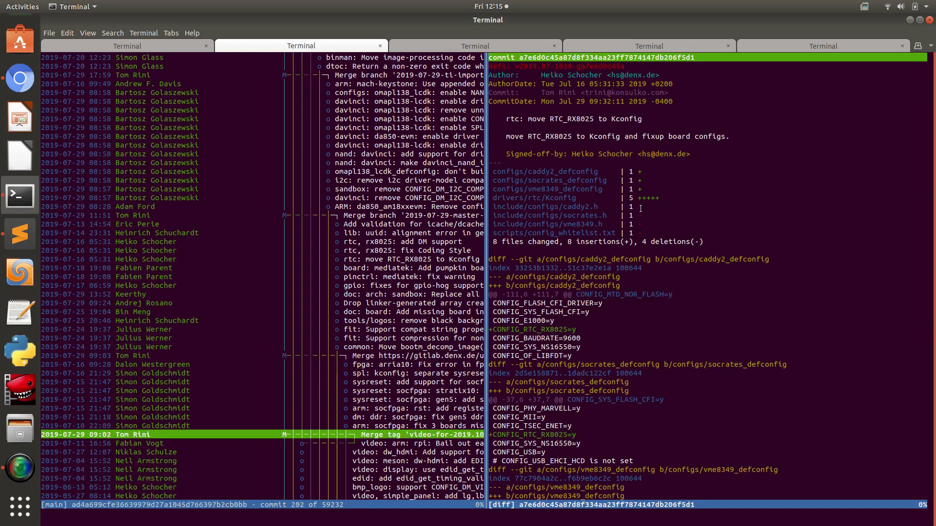
key(Down)
key(Down)
key(Down)
Step: Jump to the rockchip rk3288 commits, then back to the da850_am18xxevm config removal commit
key(Down)
key(Down)
key(Down)
key(Down)
key(Down)
key(Down)
key(Down)
key(Down)
key(Down)
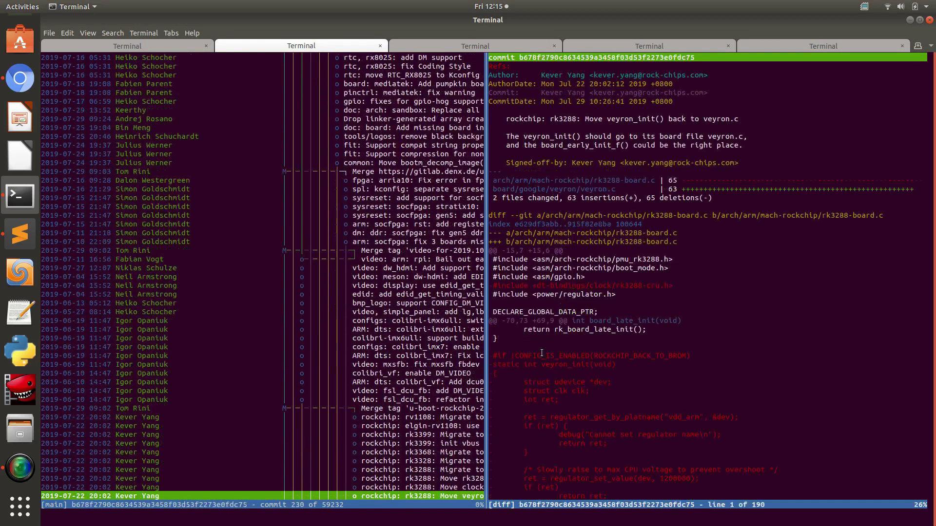
key(Down)
key(Down)
key(Down)
key(Page_Up)
key(Page_Up)
key(Page_Up)
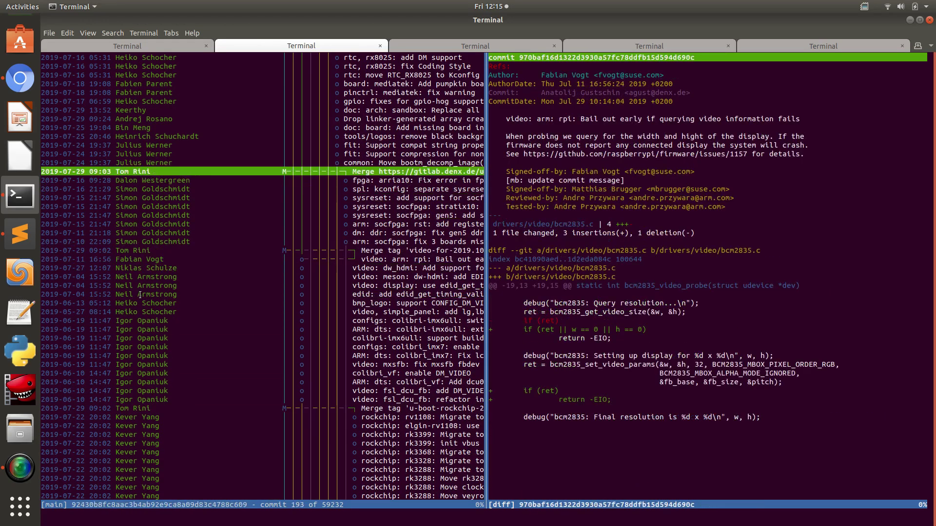
key(Page_Up)
key(Up)
key(Up)
key(Up)
key(Up)
key(Up)
key(Up)
key(Up)
key(Up)
key(Up)
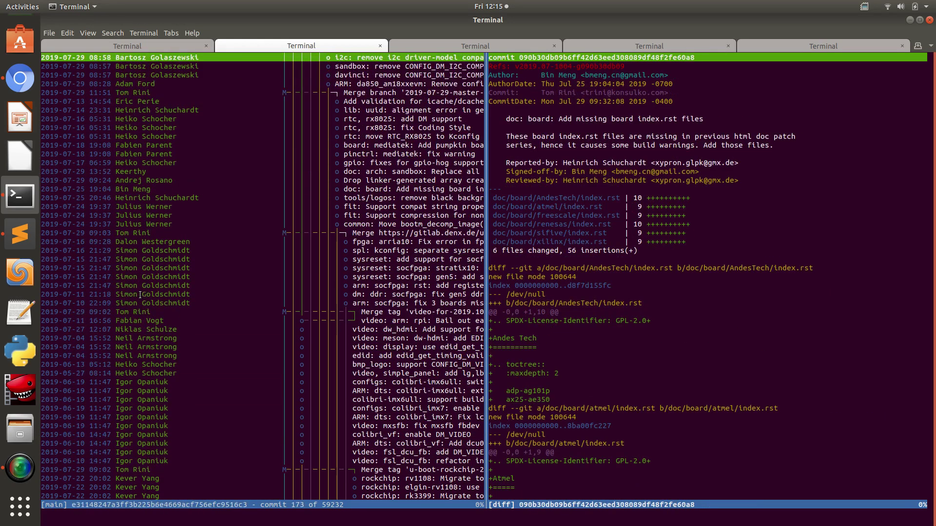
key(Up)
key(Up)
key(Up)
scroll(140, 295, up, 5)
key(Down)
key(Down)
key(Down)
key(Down)
key(Down)
key(Down)
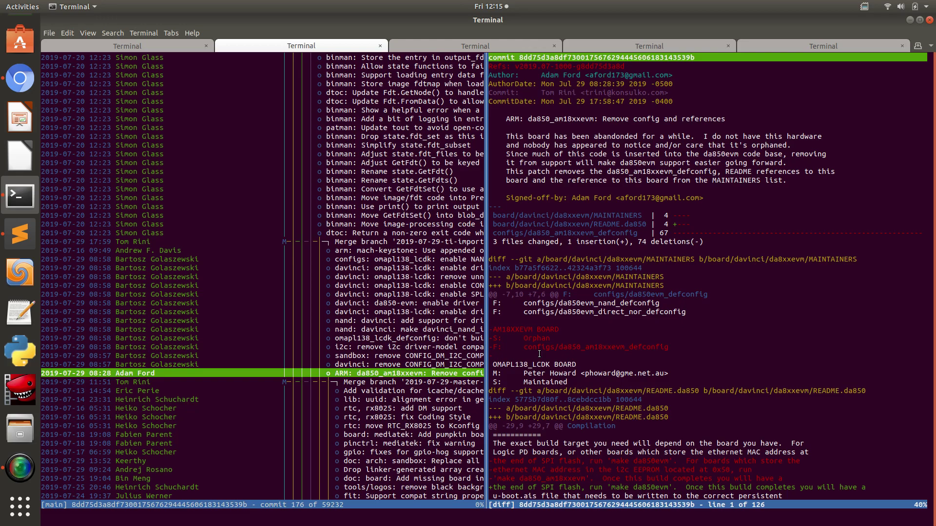
Step: Step up through binman, renesas pinctrl, Z-turn and UltraZed-EV commits to mxc_ipuv3_fb display_enable
key(Down)
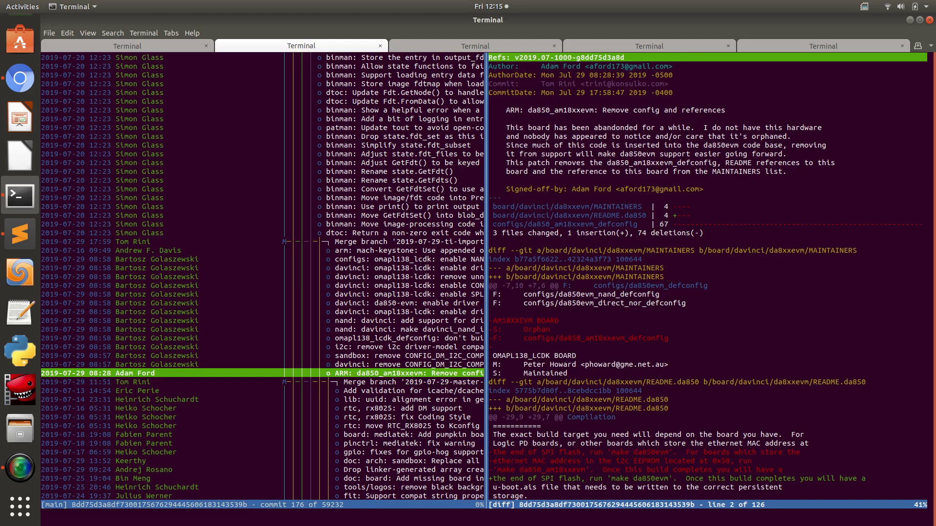
key(Up)
key(Up)
key(Up)
key(Up)
key(Up)
key(Up)
key(Up)
key(Up)
key(Up)
key(Up)
key(Up)
key(Up)
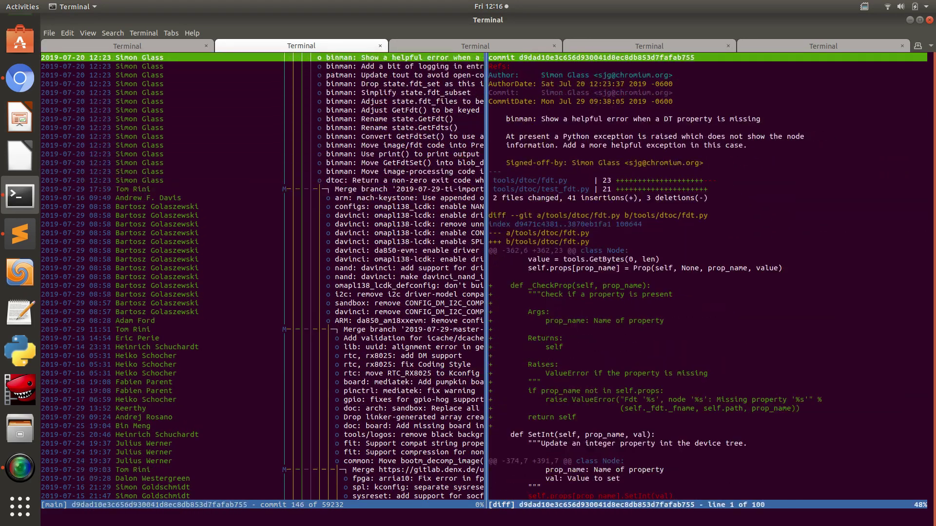
key(Up)
key(Up)
key(Up)
key(Up)
key(Up)
key(Up)
key(Up)
key(Up)
key(Up)
key(Up)
key(Up)
key(Up)
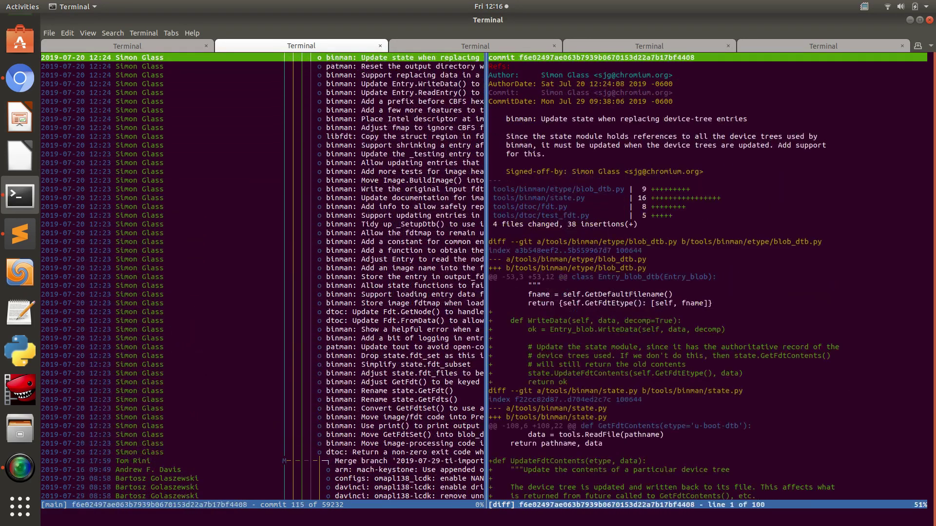
key(Up)
key(Up)
key(Up)
key(Up)
key(Up)
key(Up)
key(Up)
key(Up)
key(Up)
key(Up)
key(Up)
key(Up)
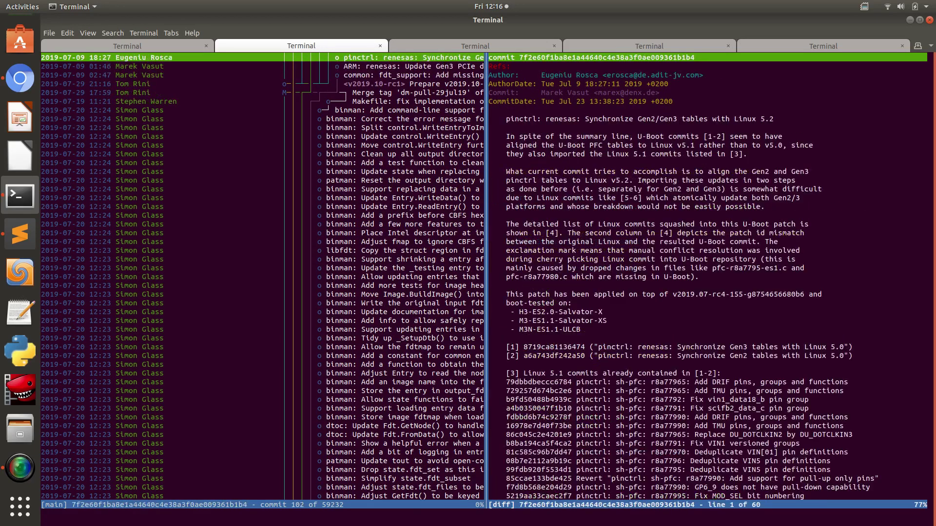
key(Up)
key(Up)
key(Up)
key(Up)
key(Up)
key(Up)
key(Up)
key(Up)
key(Up)
key(Up)
key(Up)
key(Up)
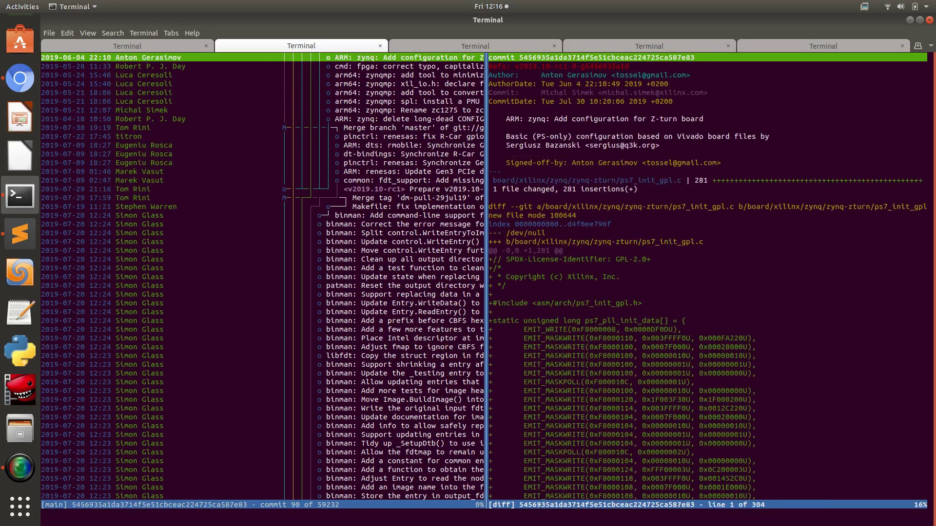
key(Up)
key(Up)
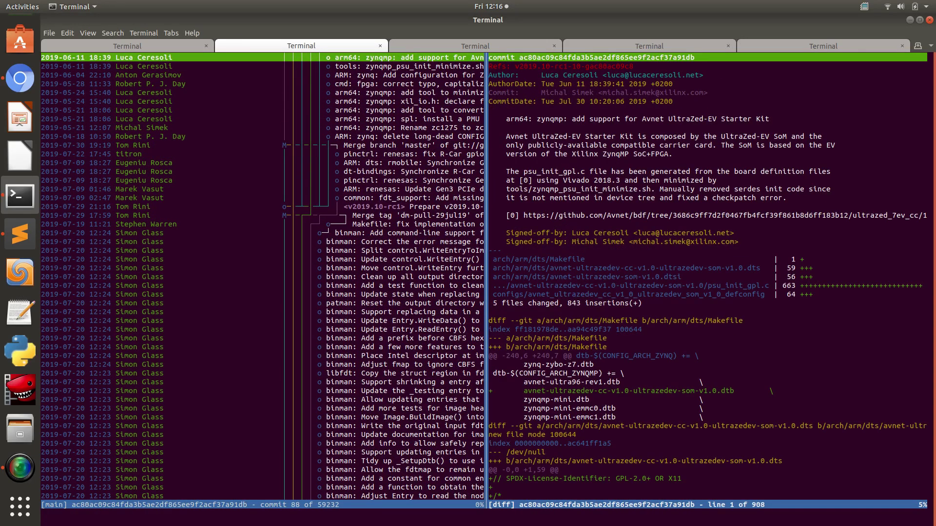
key(Up)
key(Up)
key(Up)
key(Up)
key(Up)
key(Up)
key(Up)
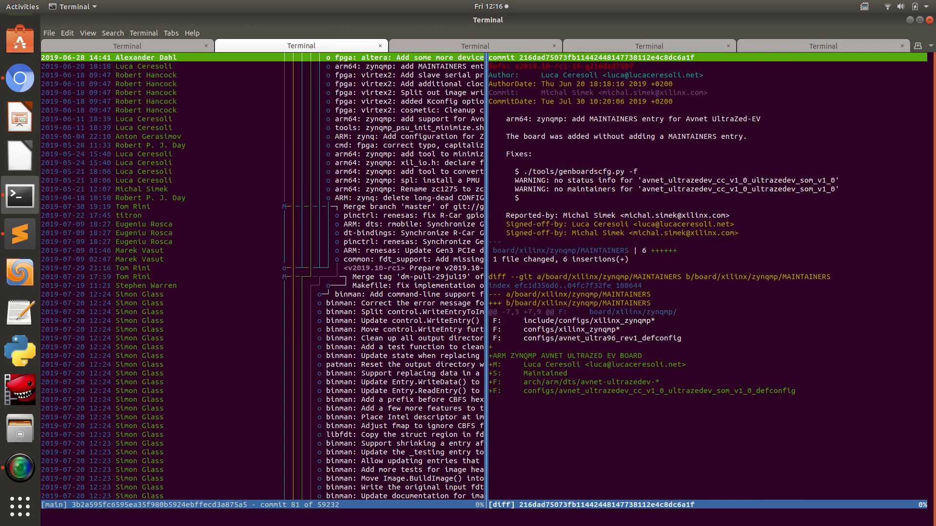
key(Up)
key(Up)
key(Up)
key(Up)
key(Up)
key(Up)
key(Up)
key(Up)
key(Up)
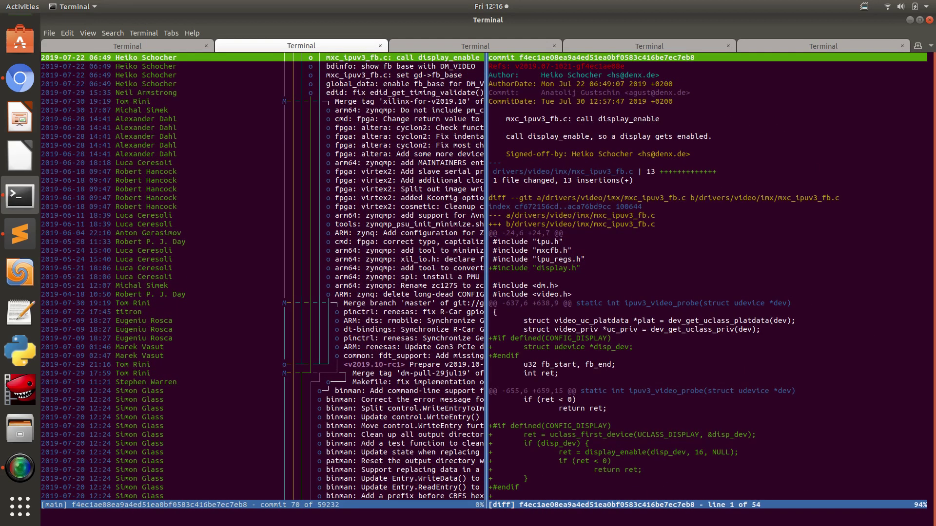
Step: Compare the panel backlight and edid timing validation fix commits with the adjacent merge
key(Up)
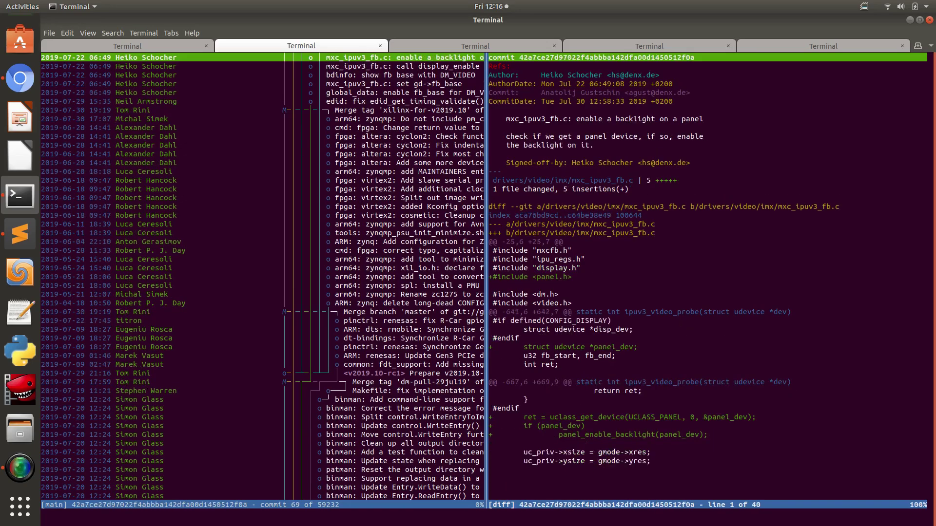
key(Up)
key(Down)
key(Down)
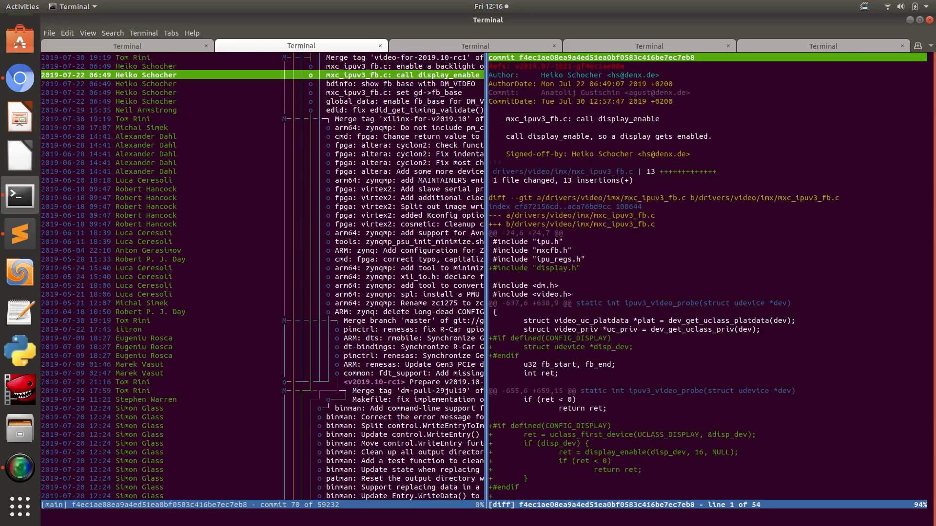
key(Down)
key(Down)
key(Down)
key(Down)
key(Down)
key(Up)
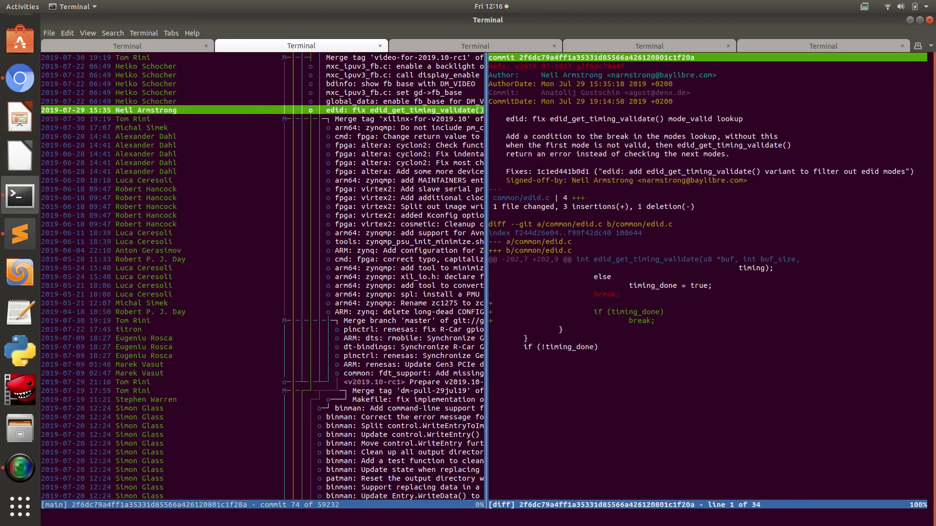
key(Down)
key(Up)
key(Down)
key(Up)
key(Down)
key(Up)
key(Down)
Step: Move up toward the gd->fb_base commit, then down past am65x_evm_a53 to the mxsfb fix
key(Up)
key(Up)
key(Up)
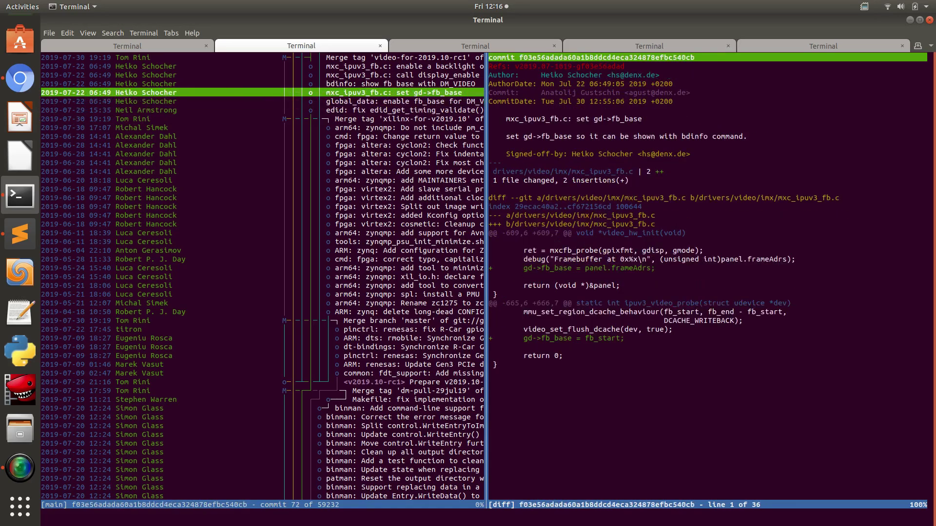
key(Up)
key(Up)
key(Up)
key(Up)
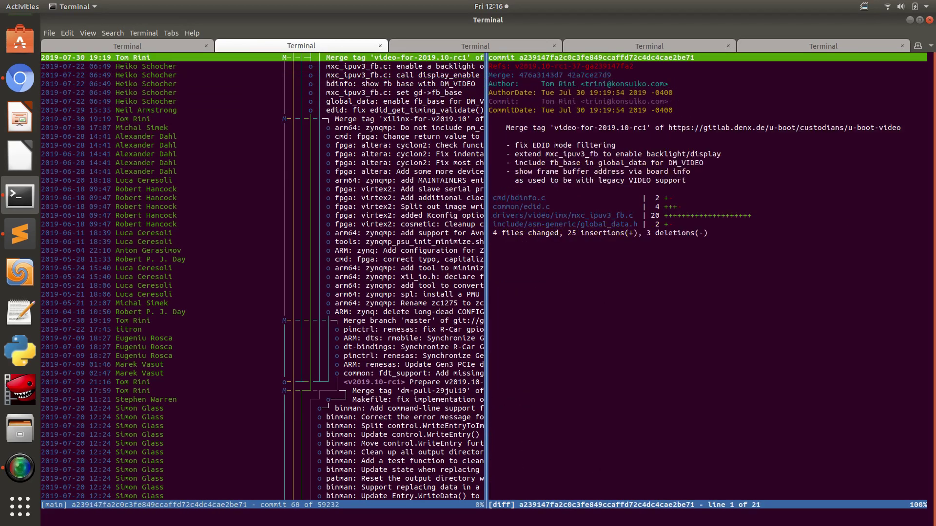
key(Up)
key(Up)
key(Up)
key(Up)
key(Up)
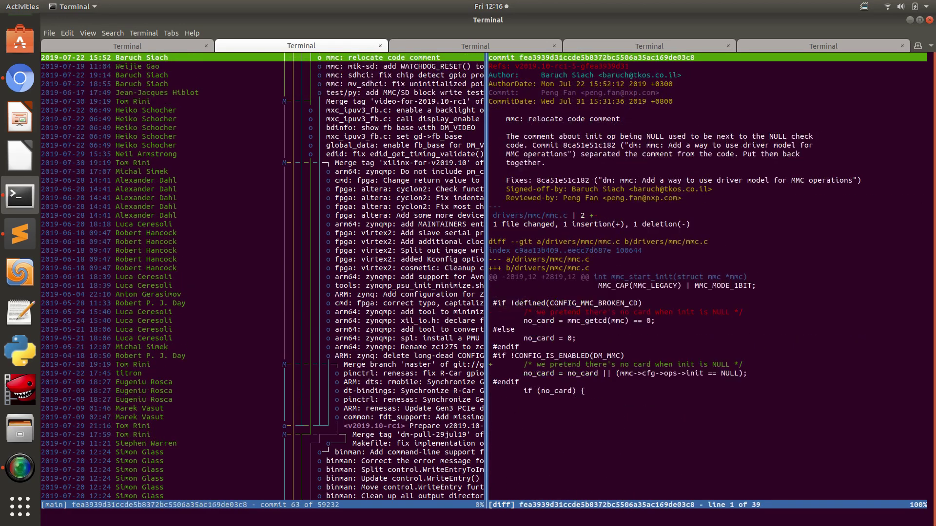
key(Up)
key(Up)
key(Up)
key(Up)
key(Up)
key(Up)
key(Up)
key(Up)
key(Up)
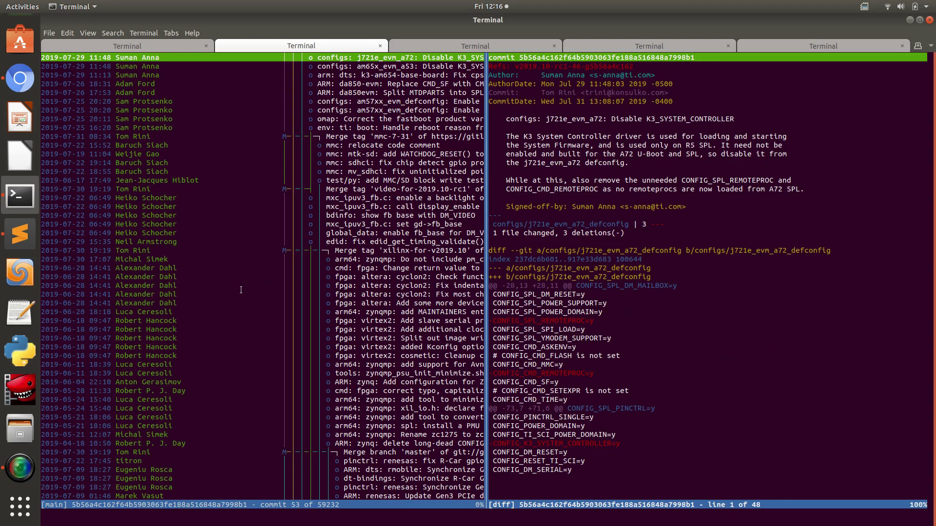
key(Down)
key(Down)
key(Down)
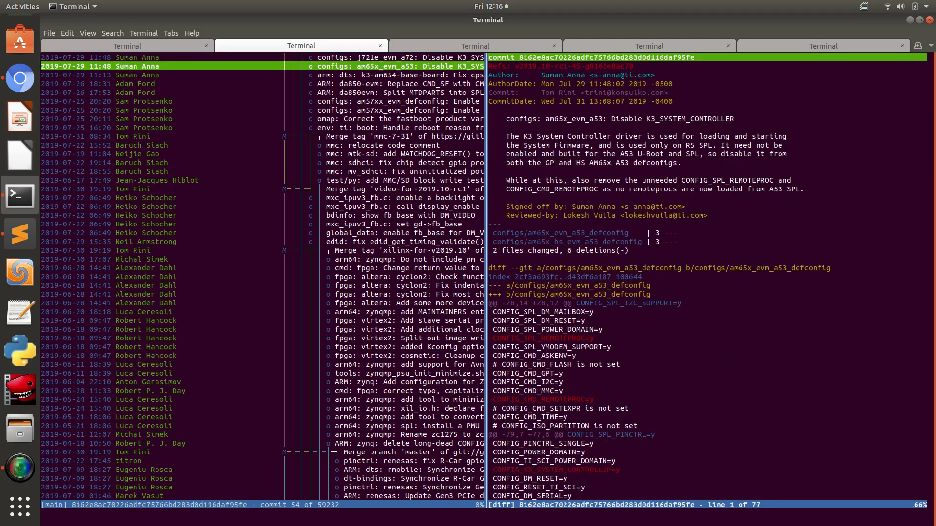
key(Down)
key(Down)
key(Down)
key(Down)
key(Down)
key(Down)
key(Down)
key(Down)
key(Down)
key(Down)
key(Down)
key(Down)
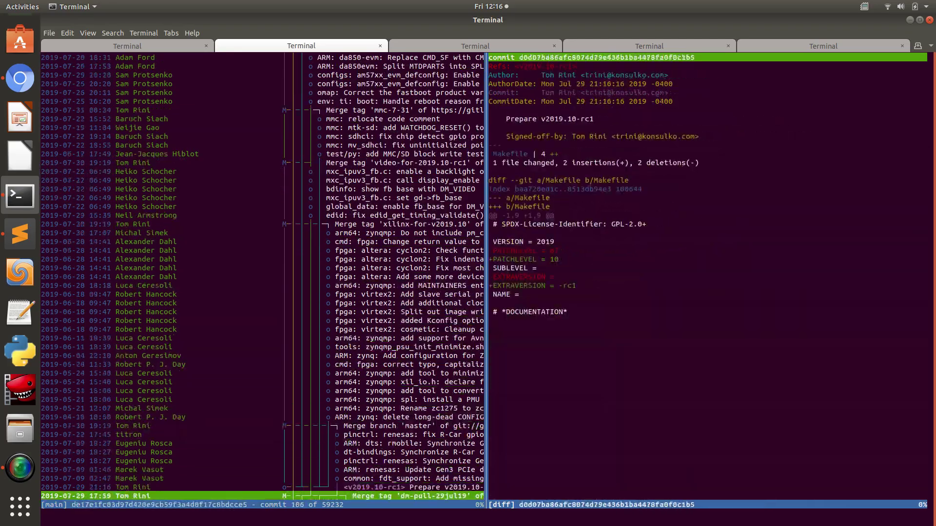
key(Down)
key(Down)
key(Down)
key(Down)
key(Down)
key(Down)
key(Down)
key(Down)
key(Down)
key(Down)
key(Down)
key(Down)
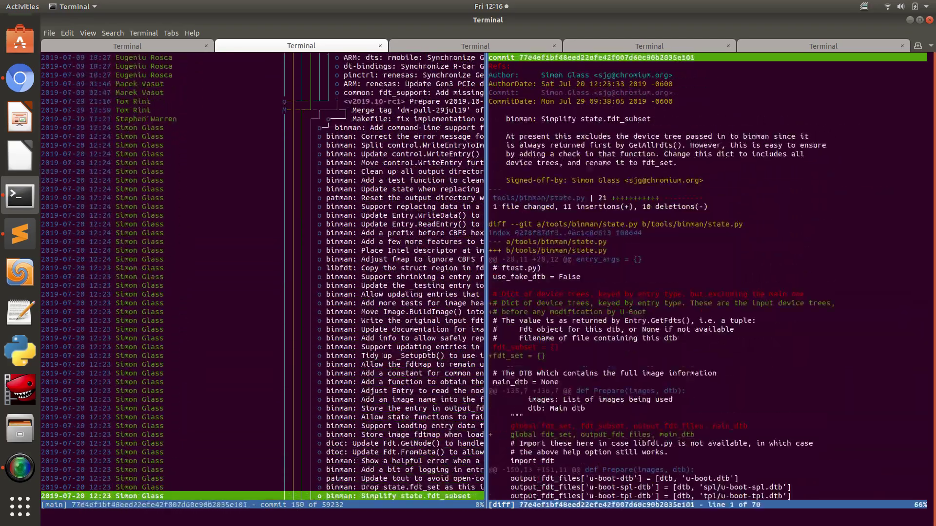
key(Down)
key(Down)
key(Down)
key(Down)
key(Down)
key(Down)
key(Down)
key(Down)
key(Down)
key(Down)
key(Down)
key(Down)
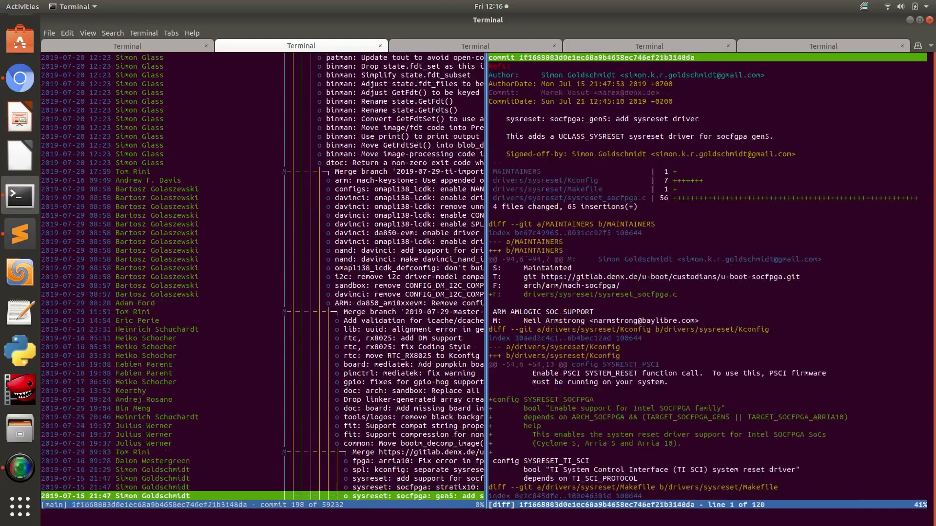
key(Down)
key(Down)
key(Down)
key(Down)
key(Down)
key(Down)
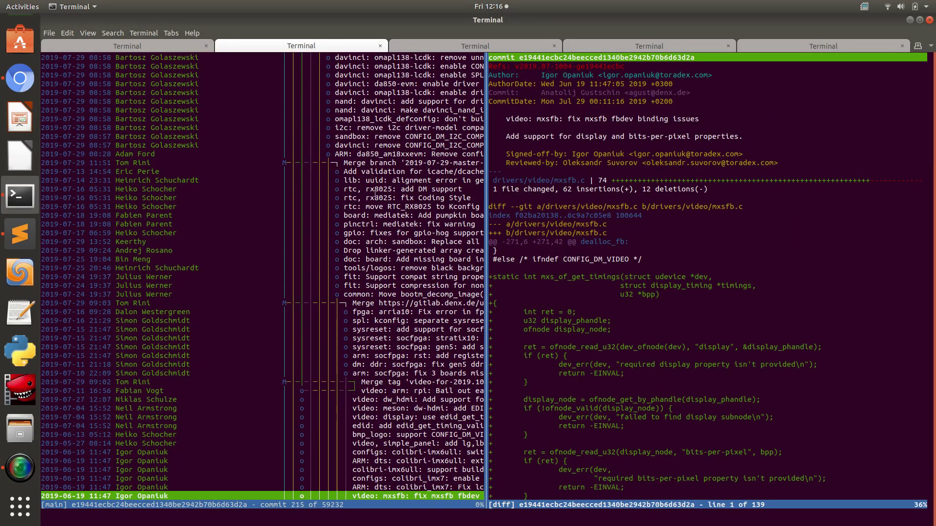
click(143, 48)
Step: Jump to the first Linux kernel commit and page down through its merge graph
key(Page_Up)
key(Page_Up)
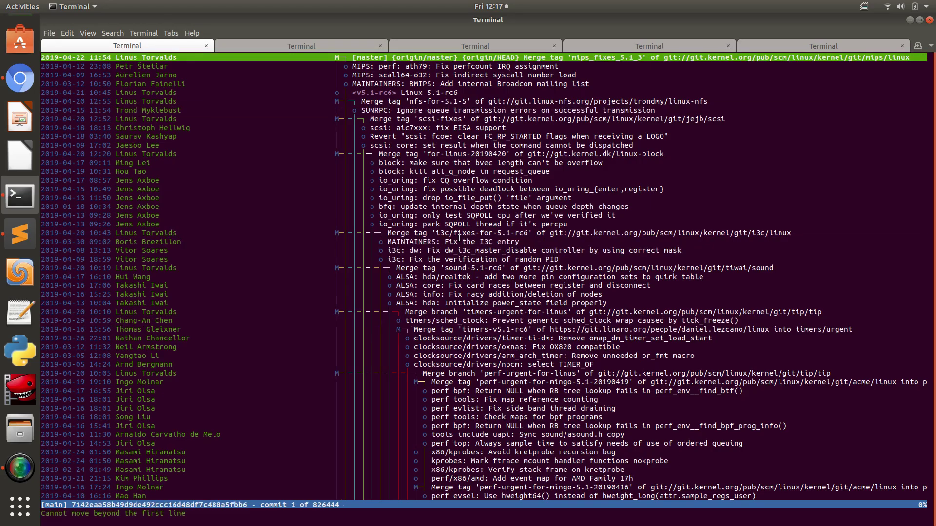
key(Down)
key(Down)
key(Down)
key(Down)
key(Down)
key(Down)
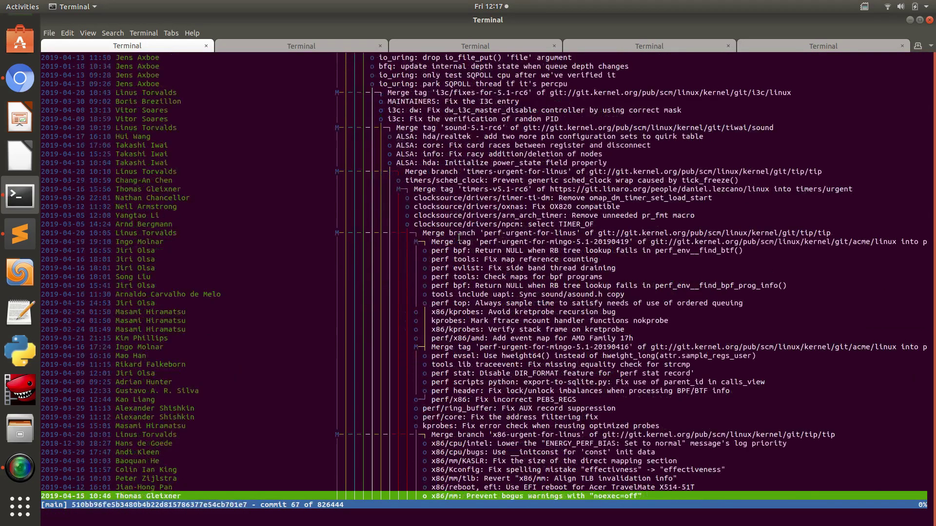
key(Down)
key(Down)
key(Down)
key(Down)
key(Down)
key(Down)
key(Down)
key(Down)
key(Down)
key(Down)
key(Down)
key(Down)
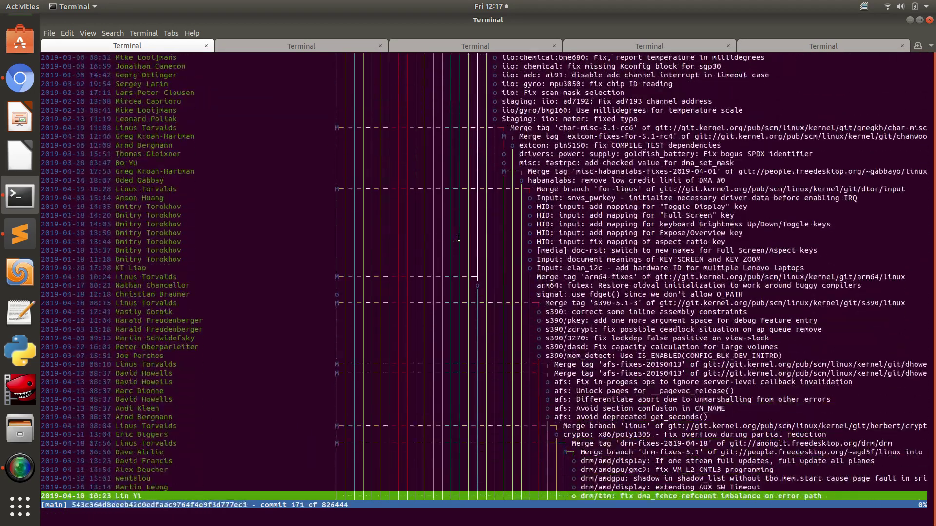
key(Down)
key(Down)
key(Down)
key(Down)
key(Down)
key(Down)
key(Down)
key(Down)
key(Down)
key(Down)
key(Down)
key(Down)
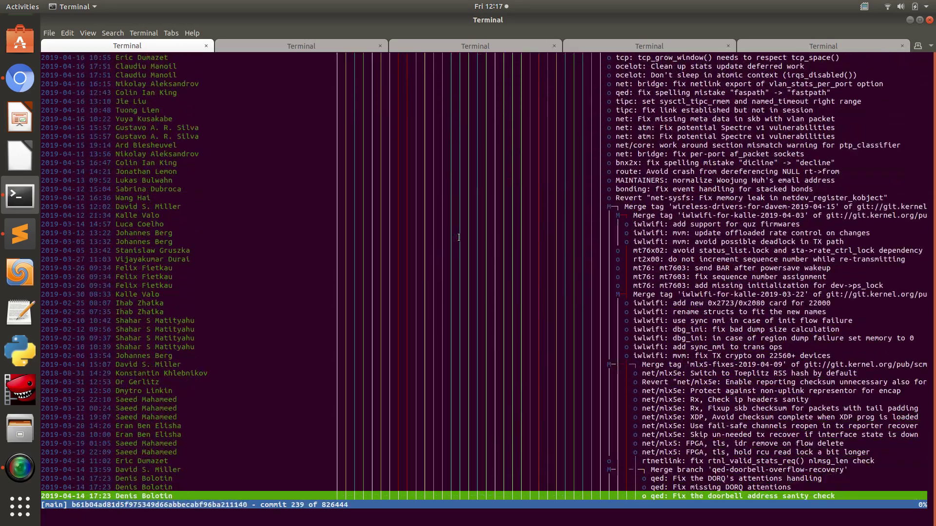
key(Down)
key(Down)
key(Down)
key(Down)
key(Down)
key(Down)
key(Down)
key(Down)
key(Down)
key(Down)
key(Down)
key(Down)
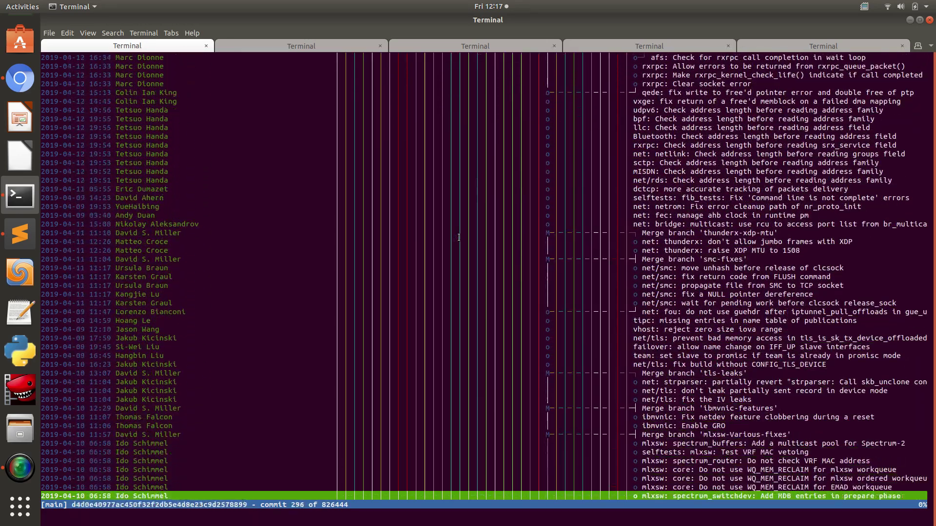
key(Down)
key(Down)
key(Down)
key(Down)
key(Down)
key(Down)
key(Down)
key(Down)
key(Down)
key(Down)
key(Down)
key(Down)
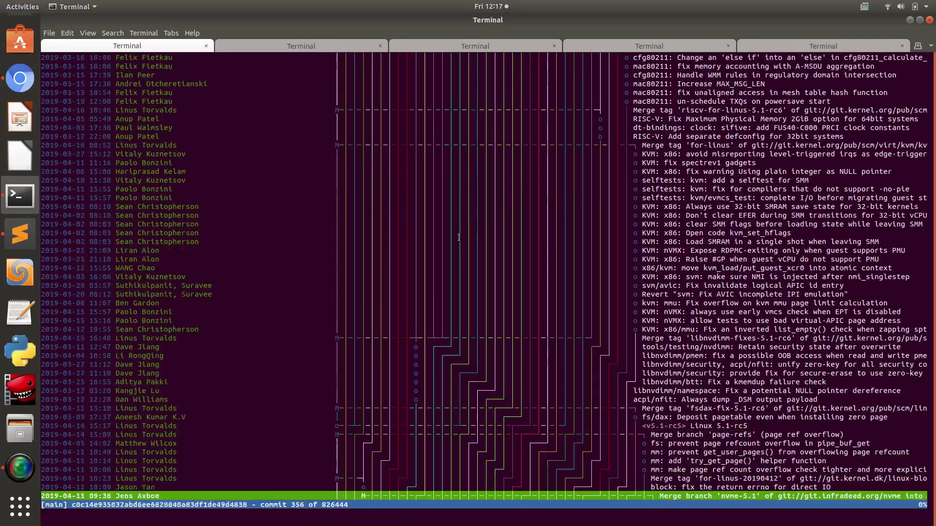
key(Down)
key(Down)
key(Down)
key(Down)
key(Down)
key(Down)
key(Down)
key(Down)
key(Down)
key(Down)
key(Down)
key(Down)
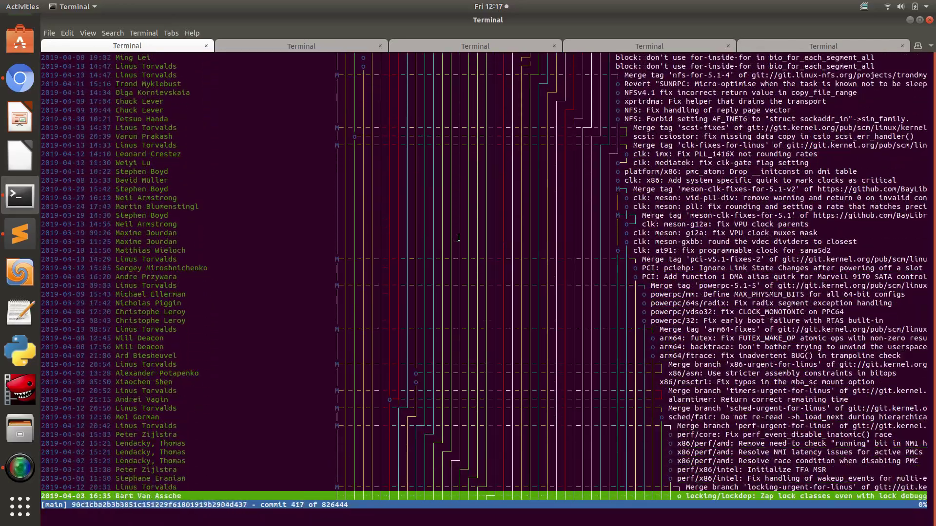
key(Down)
key(Down)
key(Down)
key(Down)
key(Down)
key(Down)
key(Down)
key(Down)
key(Down)
key(Down)
key(Down)
key(Down)
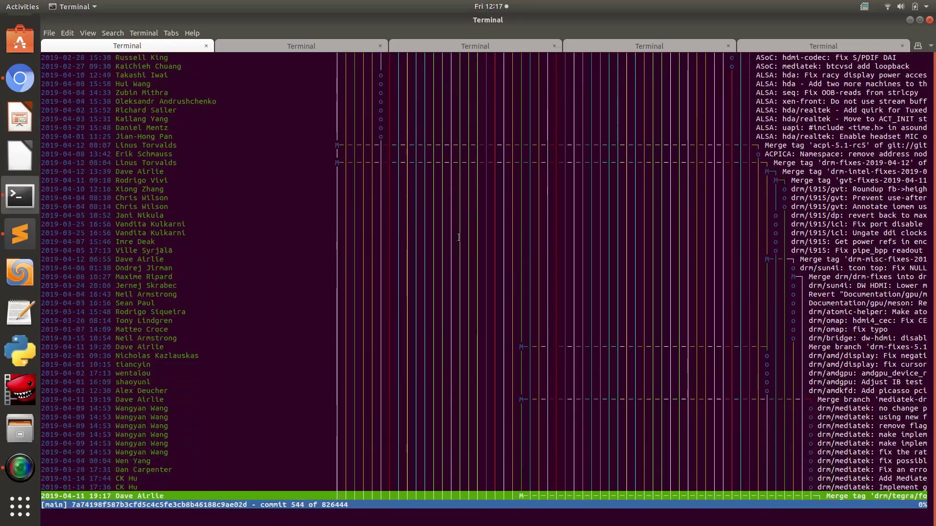
Step: Keep paging the kernel graph to commit 783 and shrink the text to show more
key(Down)
key(Down)
key(Down)
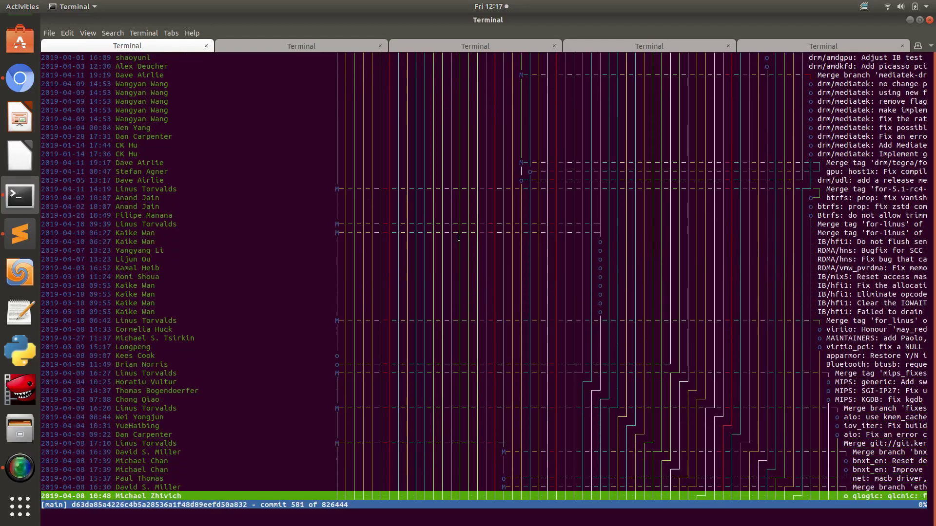
key(Down)
key(Down)
key(Down)
key(Down)
key(Down)
key(Down)
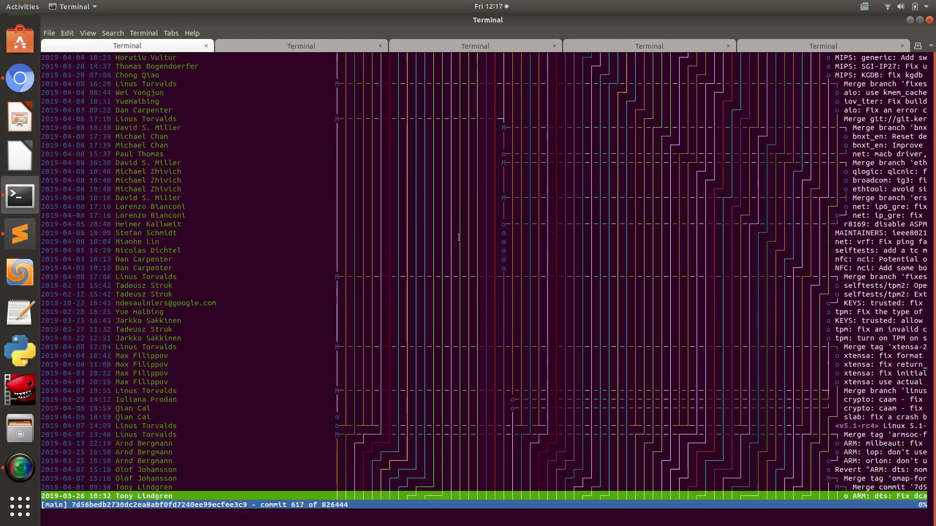
key(Down)
key(Down)
key(Down)
key(Down)
key(Down)
key(Down)
key(Down)
key(Down)
key(Down)
key(Down)
key(Down)
key(Down)
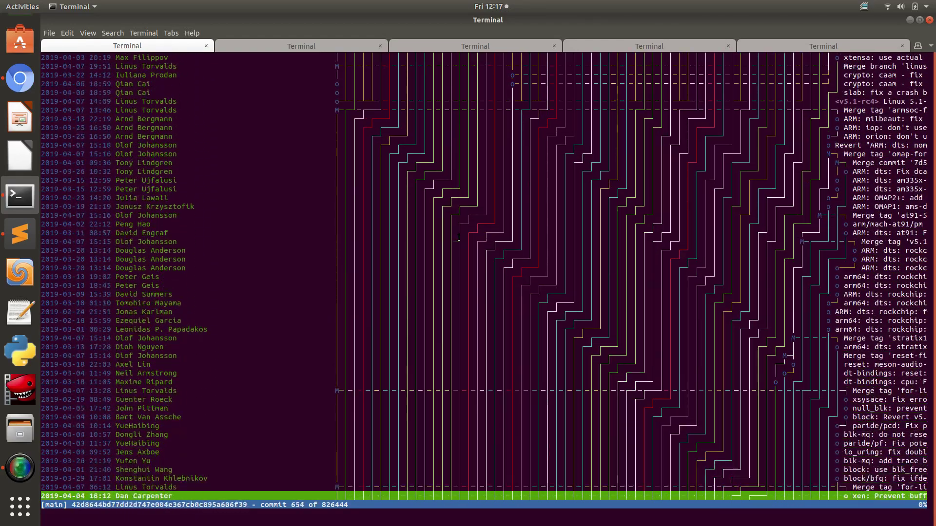
key(Down)
key(Down)
key(Down)
key(Down)
key(Down)
key(Down)
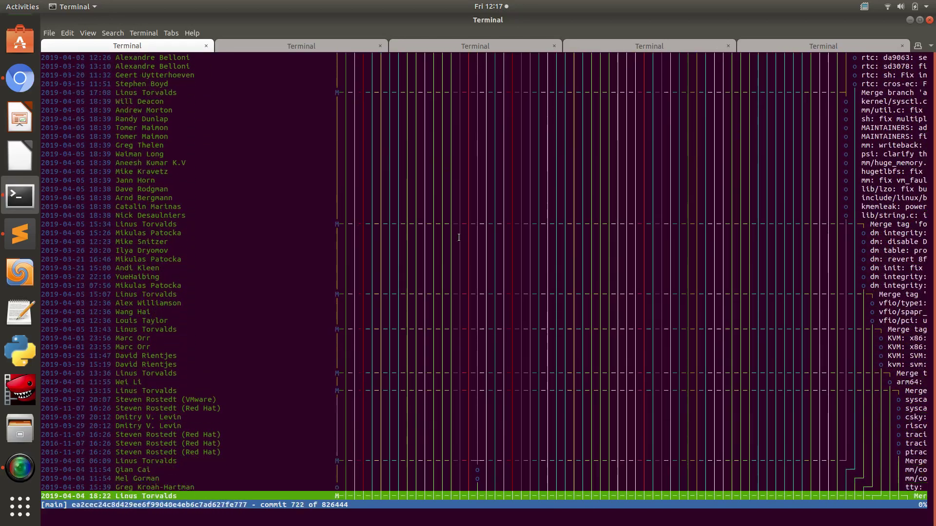
key(Down)
key(Down)
key(Down)
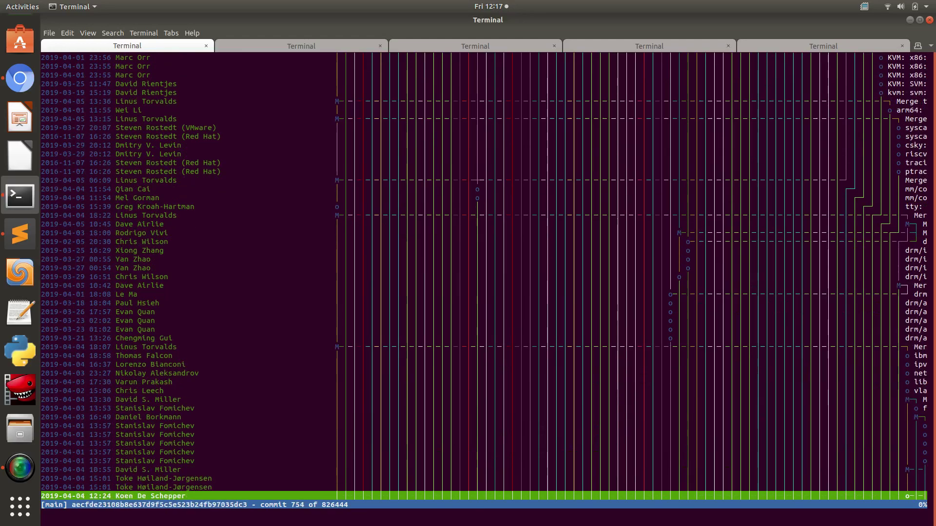
key(Down)
key(Down)
key(Down)
key(Down)
key(Down)
key(Down)
key(Down)
key(Down)
key(Down)
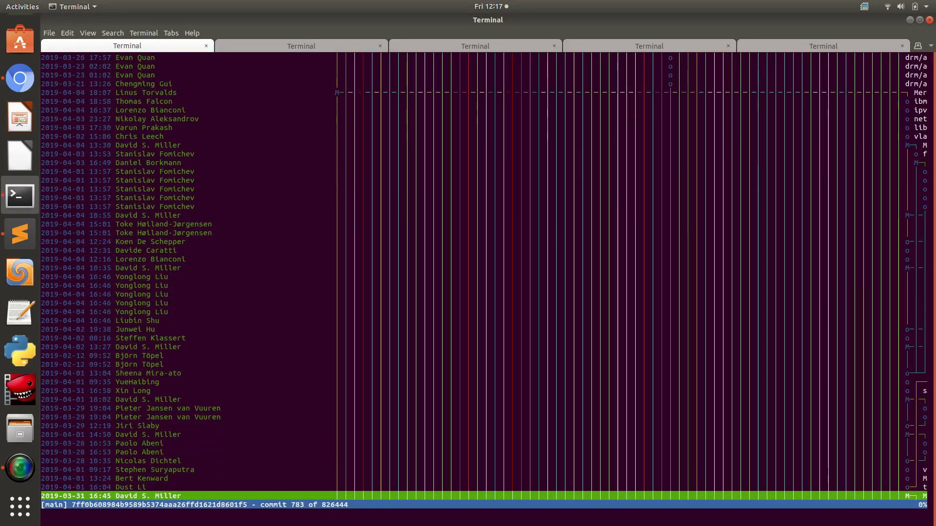
key(ctrl+minus)
key(Down)
key(Down)
key(Down)
Step: Enlarge the log text and step down through the Linux kernel commit graph
key(Down)
key(Down)
key(Down)
key(Down)
key(Down)
key(Down)
key(Down)
key(Down)
key(Down)
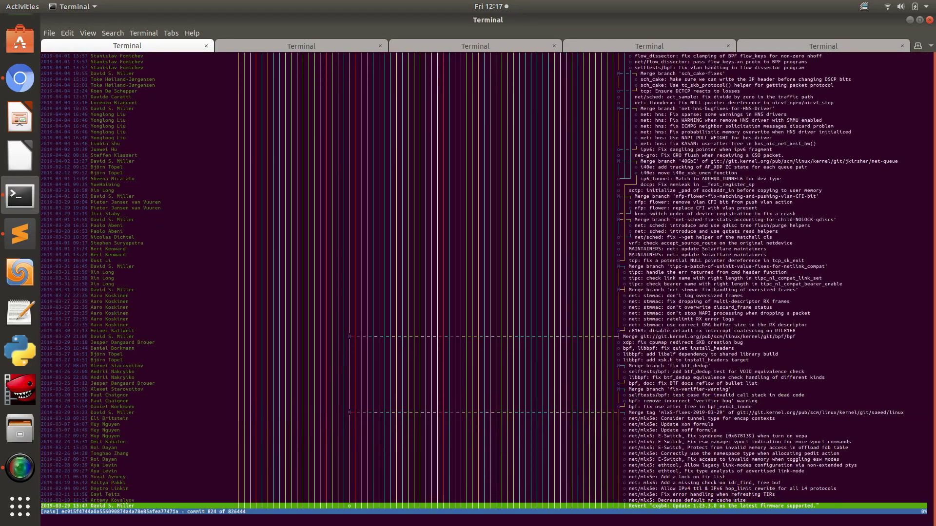
key(Down)
key(Down)
key(Down)
key(Down)
key(Down)
key(Down)
key(Down)
key(Down)
key(Down)
key(Down)
key(Down)
key(Down)
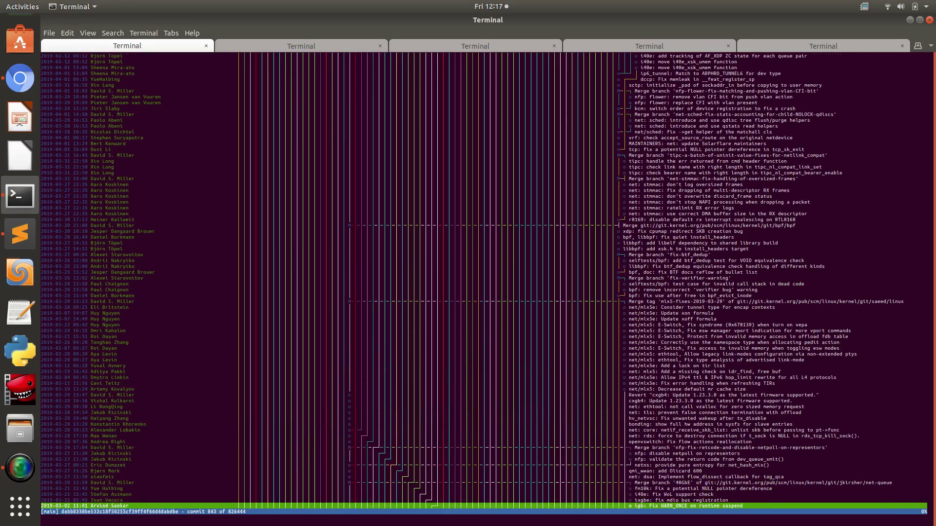
key(Down)
key(Down)
key(Down)
key(Down)
key(Down)
key(Down)
key(ctrl+plus)
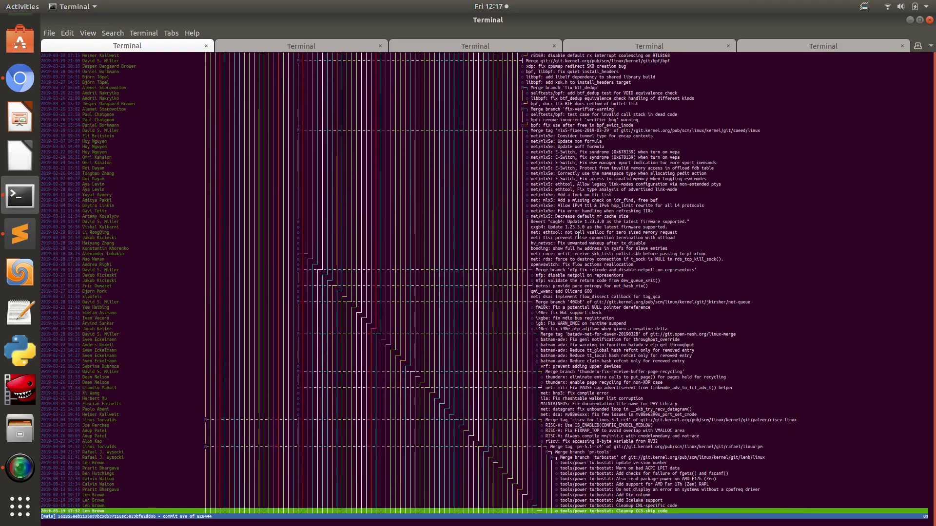
key(Down)
key(Down)
key(Down)
key(Down)
key(Down)
key(Down)
key(Down)
key(Down)
key(Down)
key(Down)
key(Down)
key(Down)
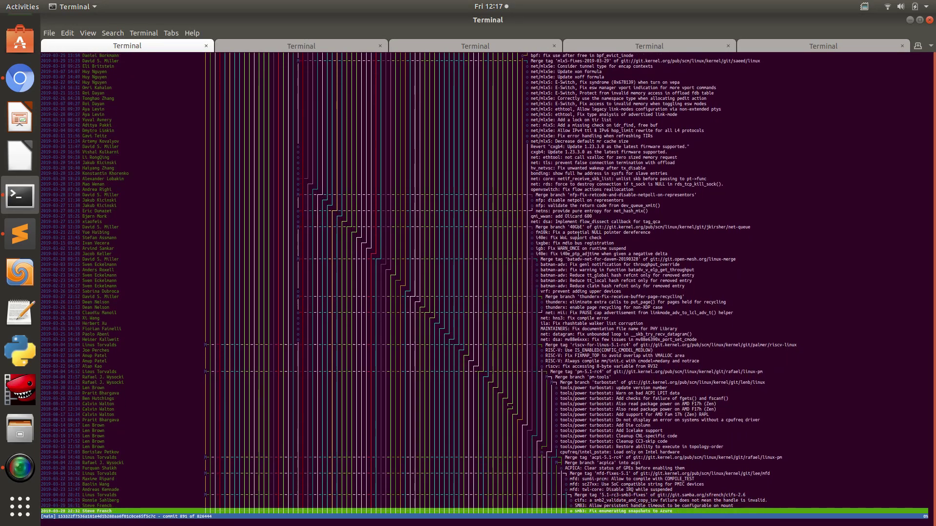
key(Down)
key(Down)
key(Down)
key(Down)
key(Down)
key(Down)
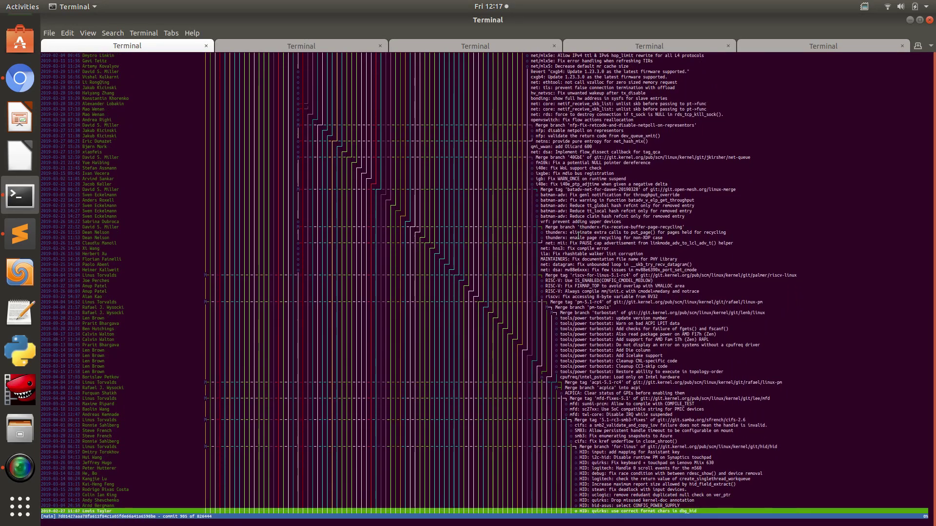
key(Down)
key(Down)
key(Down)
key(Down)
key(Down)
key(Down)
key(Down)
key(Down)
key(Down)
key(Down)
key(Down)
key(Down)
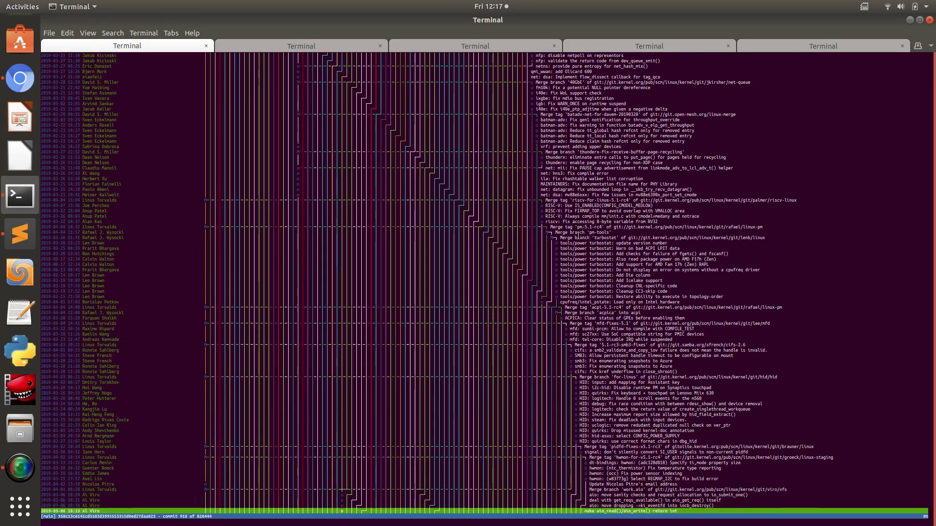
key(Down)
key(Down)
key(Down)
key(Down)
key(Down)
key(Down)
key(Down)
key(Down)
key(Down)
key(Down)
key(Down)
key(Down)
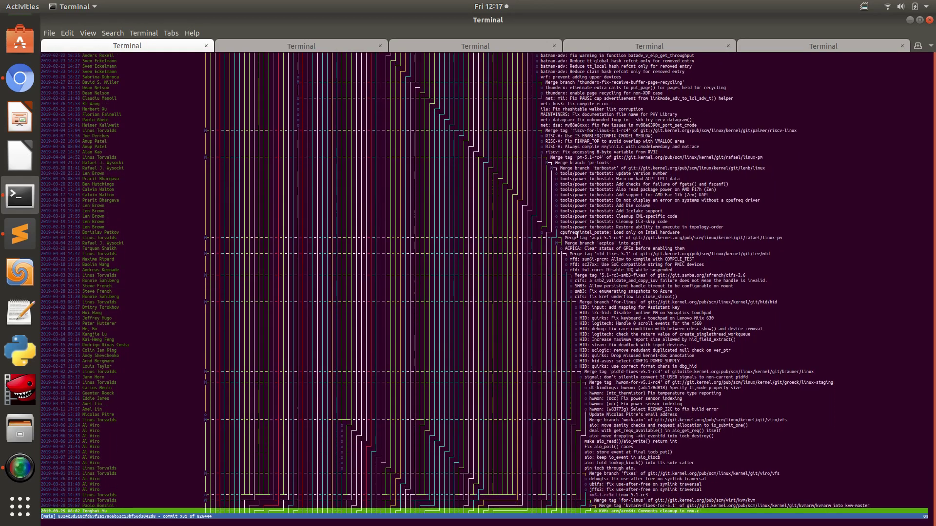
key(Down)
key(Down)
key(Down)
key(Down)
key(Down)
key(Down)
key(Down)
key(Down)
key(Down)
key(Down)
key(Down)
key(Down)
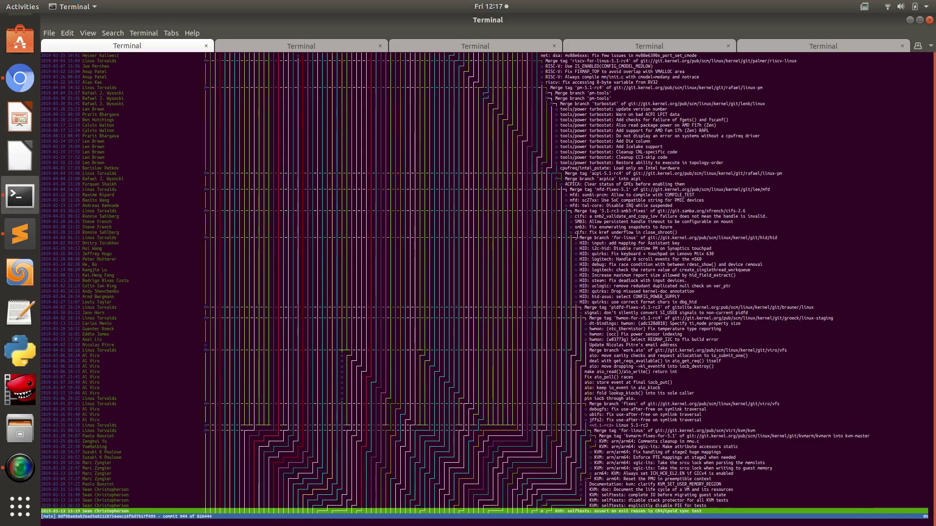
key(Down)
key(Down)
key(Down)
key(Down)
key(Down)
key(Down)
key(Down)
key(Down)
key(Down)
key(Down)
key(Down)
key(Down)
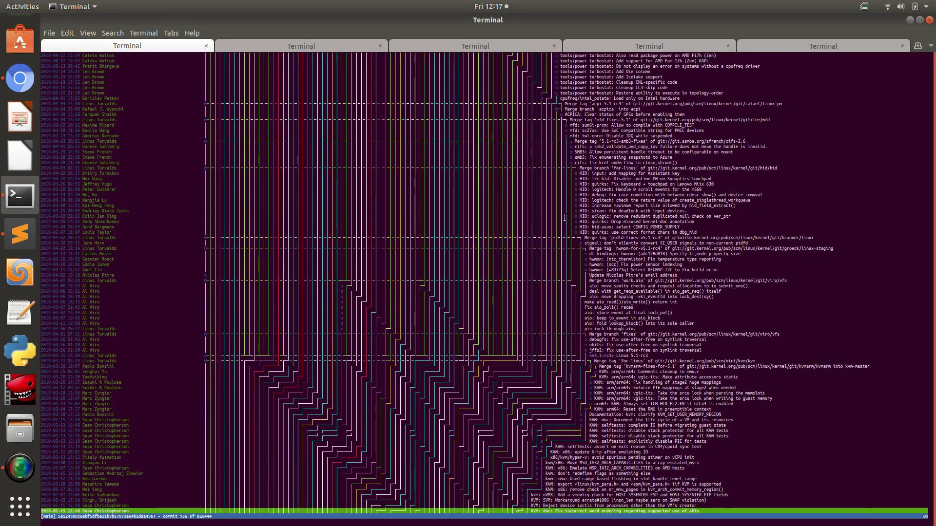
key(Down)
key(Down)
key(Down)
key(Down)
key(Down)
key(Down)
key(Down)
key(Down)
key(Down)
key(Down)
key(Down)
key(Down)
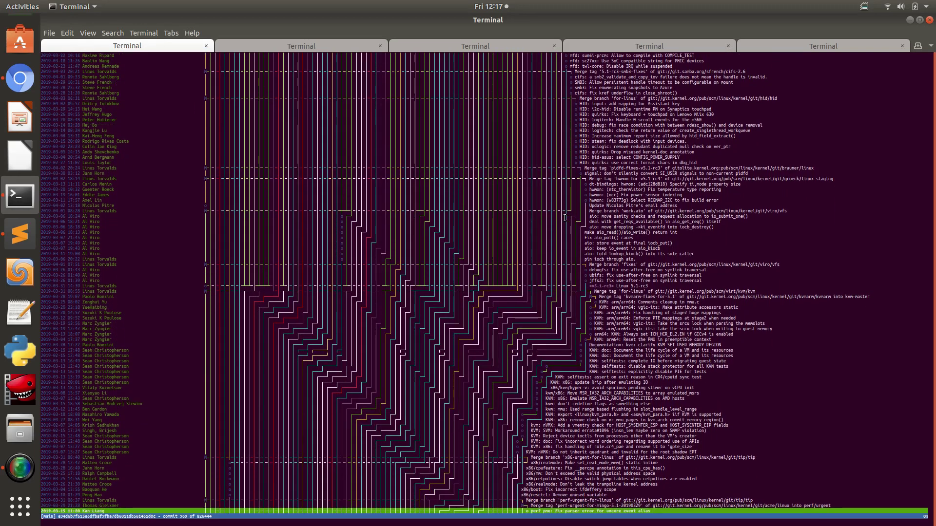
key(Down)
key(Down)
key(Down)
key(Down)
key(Down)
key(Down)
key(Down)
key(Down)
key(Down)
key(Down)
key(Down)
key(Down)
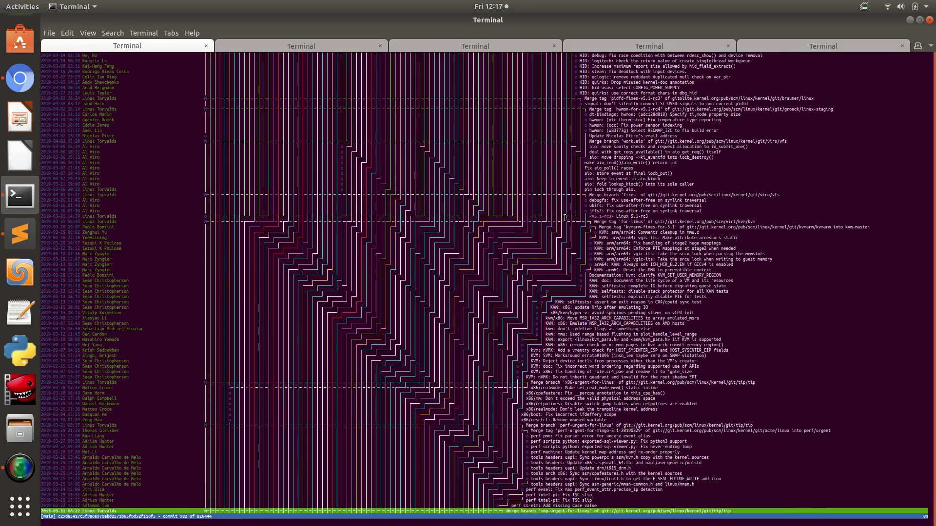
key(Down)
key(Down)
key(Down)
key(Down)
key(Down)
key(Down)
key(Down)
key(Down)
key(Down)
key(Down)
key(Down)
key(Down)
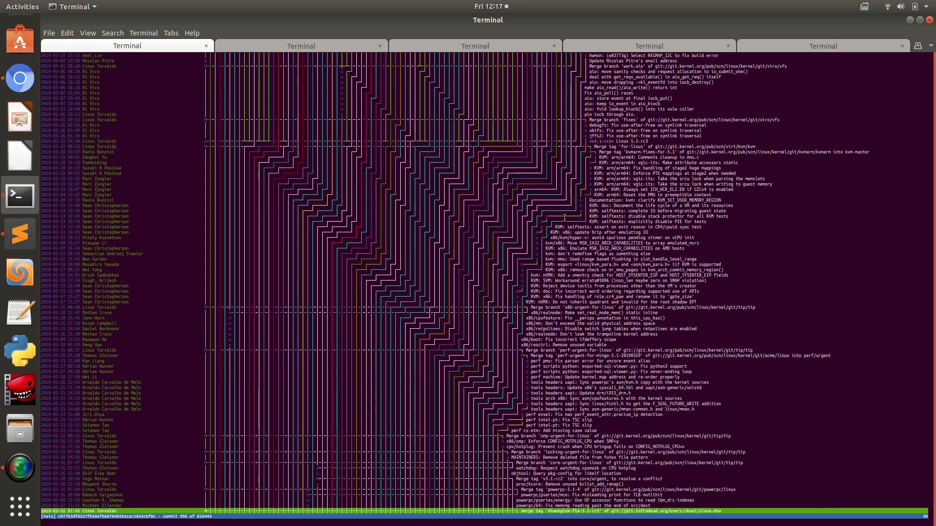
key(Down)
key(Down)
key(Down)
key(Down)
key(Down)
key(Down)
key(Down)
key(Down)
key(Down)
key(Down)
key(Down)
key(Down)
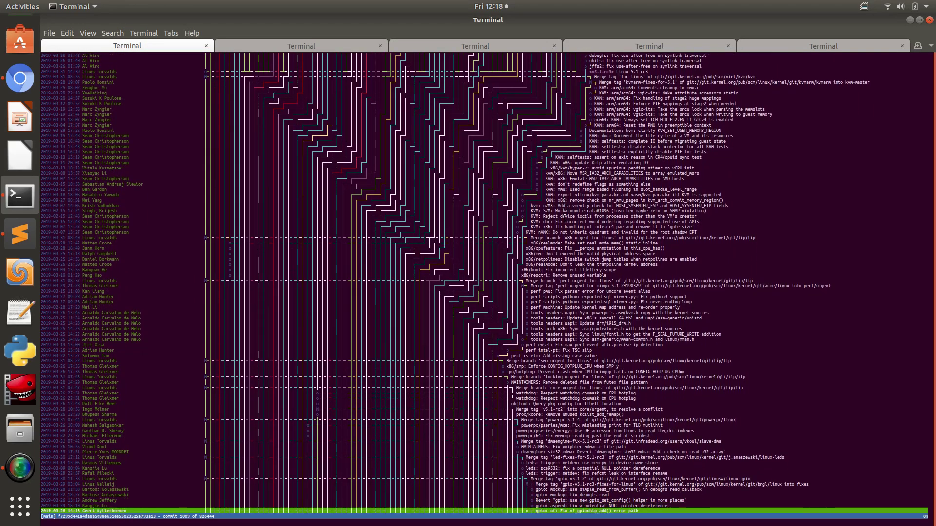
key(Down)
key(Down)
key(Down)
key(Down)
key(Down)
key(Down)
key(Down)
key(Down)
key(Down)
key(Down)
key(Down)
key(Down)
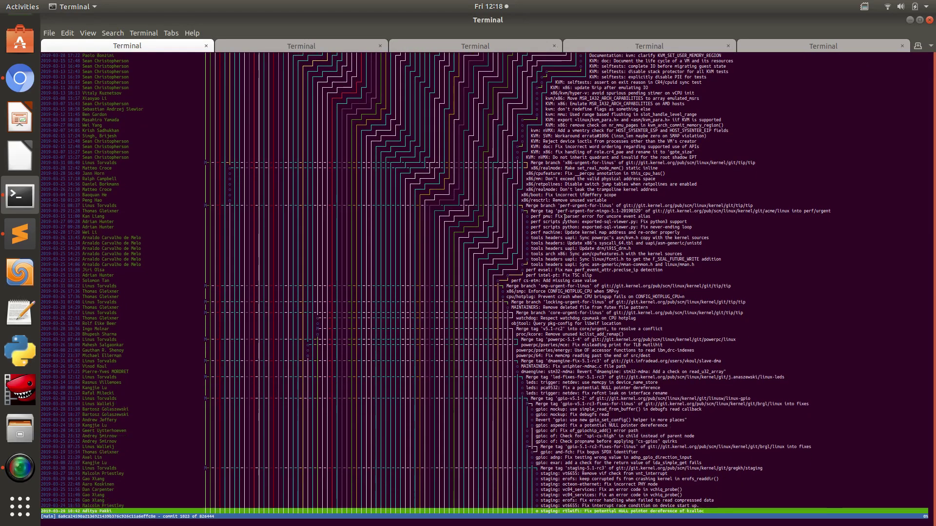
key(Down)
key(Down)
key(Down)
key(Down)
key(Down)
key(Down)
key(Down)
key(Down)
key(Down)
key(Down)
key(Down)
key(Down)
key(Down)
key(Down)
key(Down)
Step: Continue down the kernel history, with one Page Down jump, to commit 1714 of 826444
key(Down)
key(Down)
key(Down)
key(Down)
key(Down)
key(Down)
key(Down)
key(Down)
key(Down)
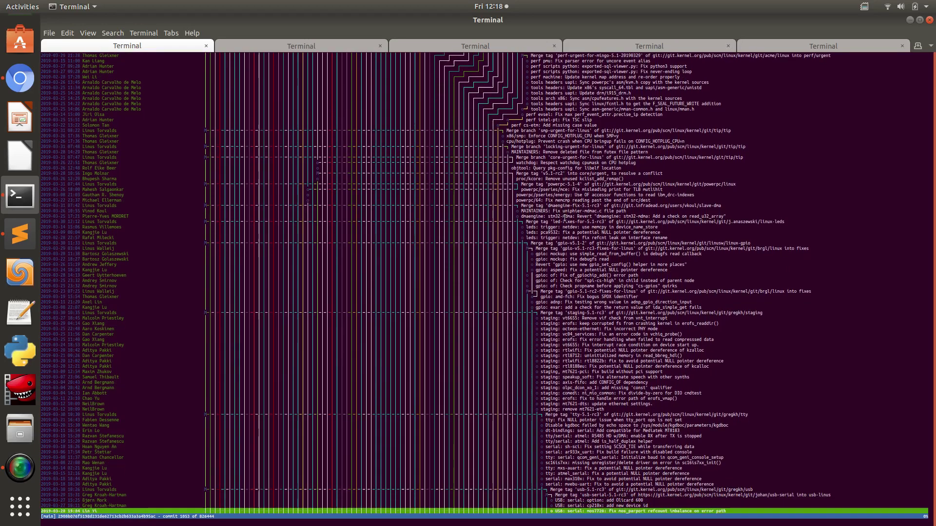
key(Down)
key(Down)
key(Down)
key(Down)
key(Down)
key(Down)
key(Down)
key(Down)
key(Down)
key(Down)
key(Down)
key(Down)
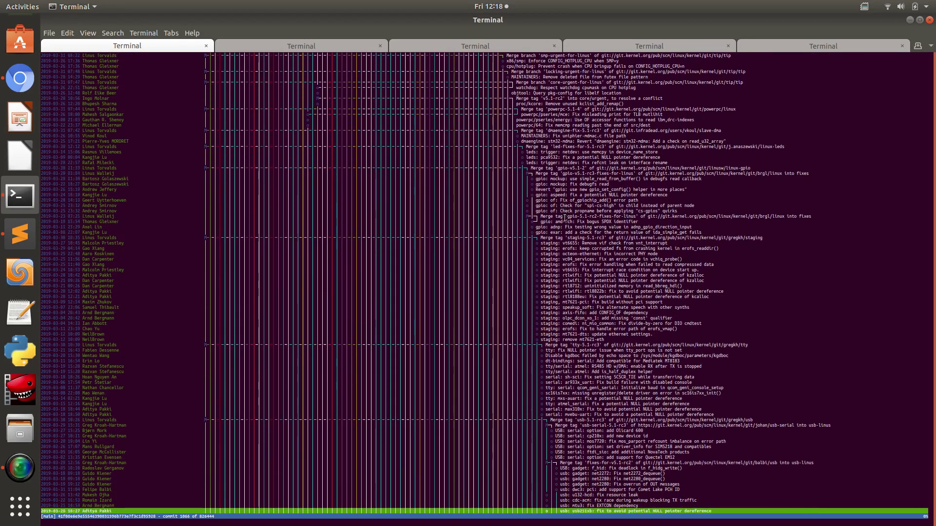
key(Down)
key(Down)
key(Down)
key(Down)
key(Down)
key(Down)
key(Down)
key(Down)
key(Down)
key(Down)
key(Down)
key(Down)
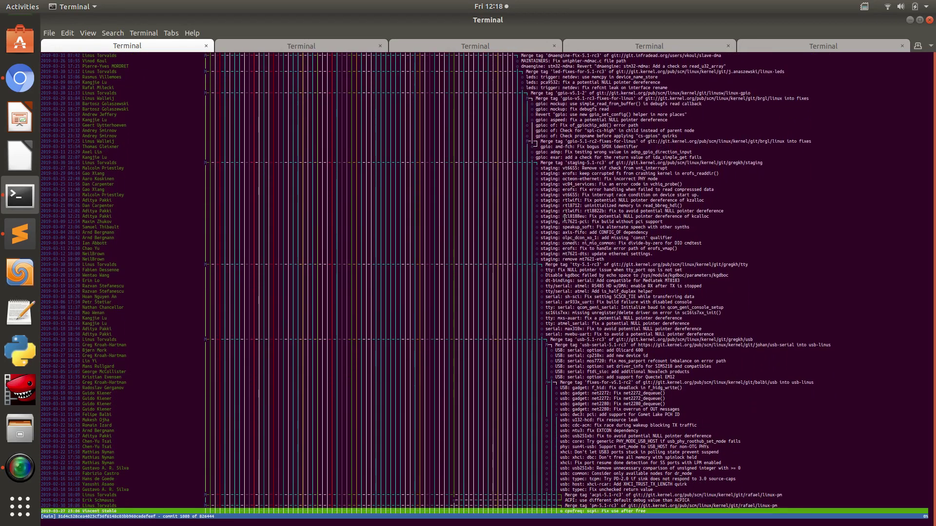
key(Down)
key(Down)
key(Down)
key(Down)
key(Down)
key(Down)
key(Down)
key(Down)
key(Down)
key(Down)
key(Down)
key(Down)
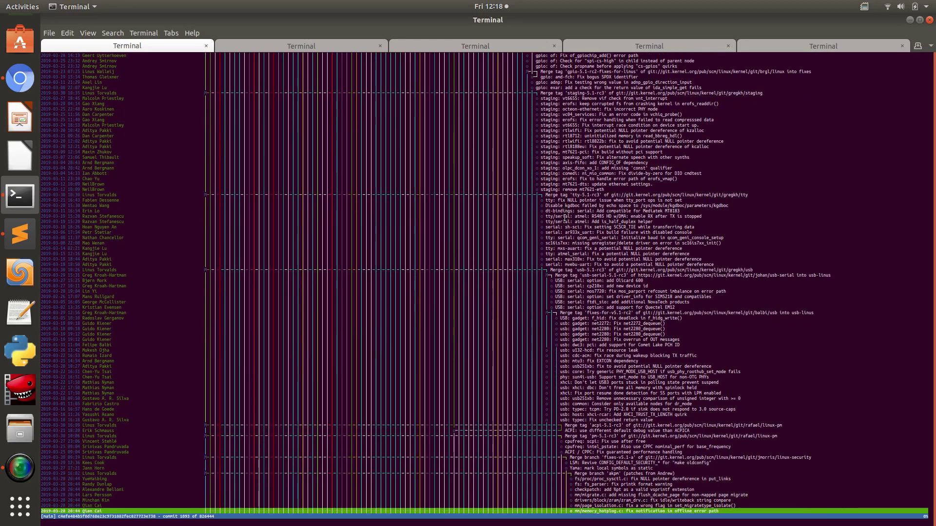
key(Down)
key(Down)
key(Down)
key(Down)
key(Down)
key(Down)
key(Down)
key(Down)
key(Down)
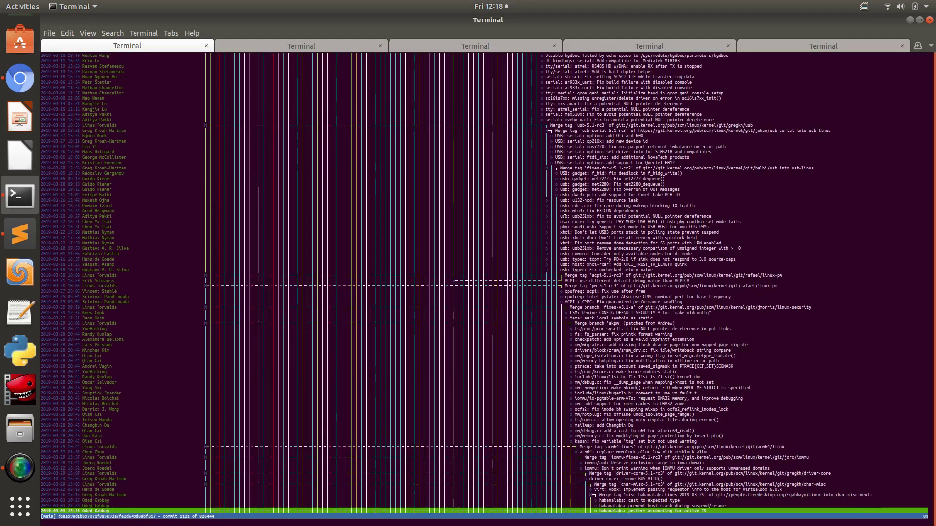
key(Down)
key(Down)
key(Down)
key(Down)
key(Down)
key(Down)
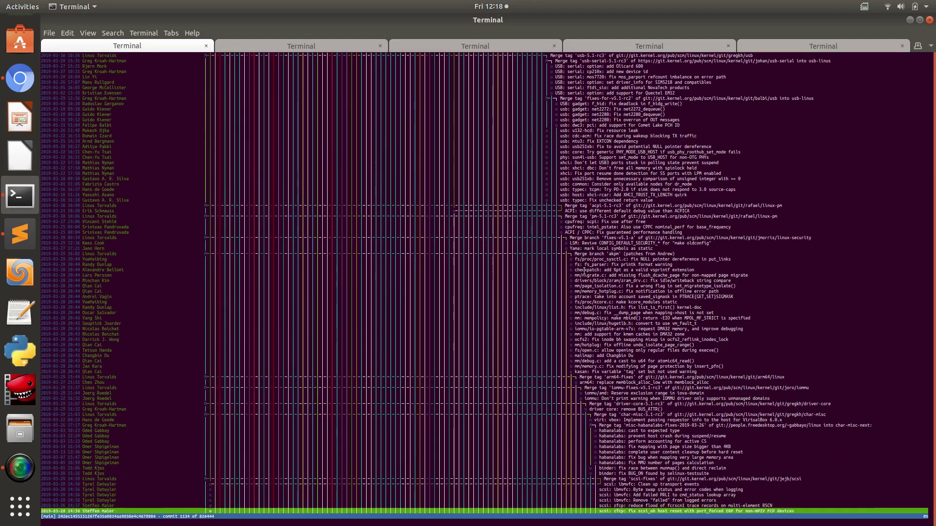
key(Down)
key(Down)
key(Down)
key(Down)
key(Down)
key(Down)
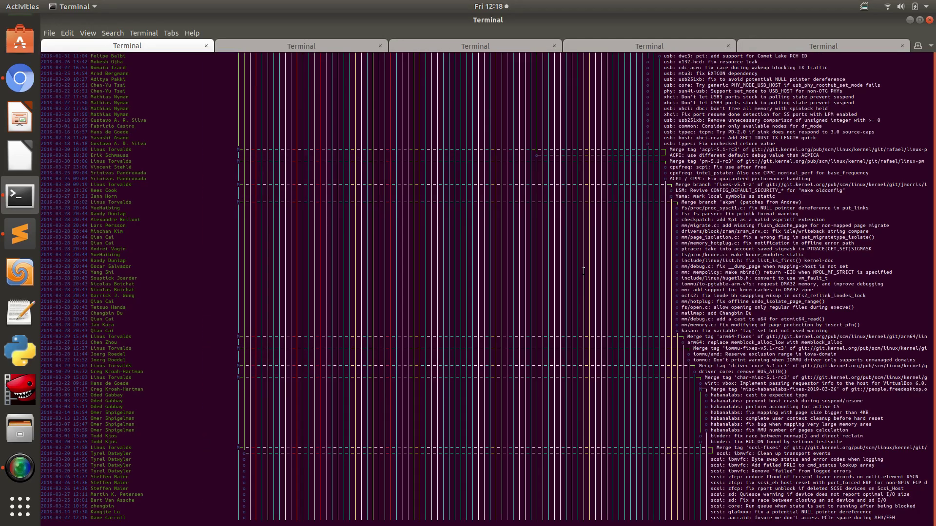
key(Down)
key(Down)
key(Down)
key(Down)
key(Down)
key(Down)
key(Down)
key(Down)
key(Down)
key(Down)
key(Down)
key(Down)
key(Down)
key(Down)
key(Down)
key(Down)
key(Down)
key(Down)
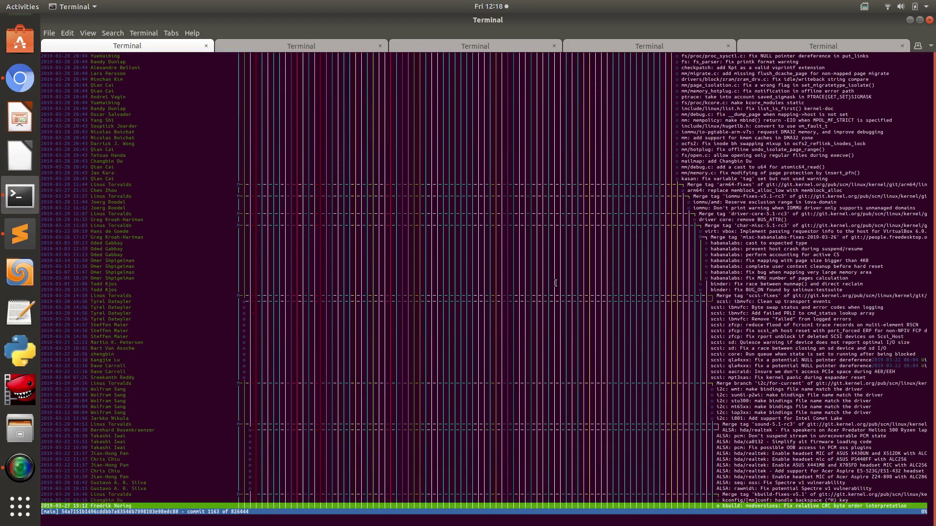
key(Down)
key(Down)
key(Down)
key(Down)
key(Down)
key(Down)
key(Down)
key(Down)
key(Down)
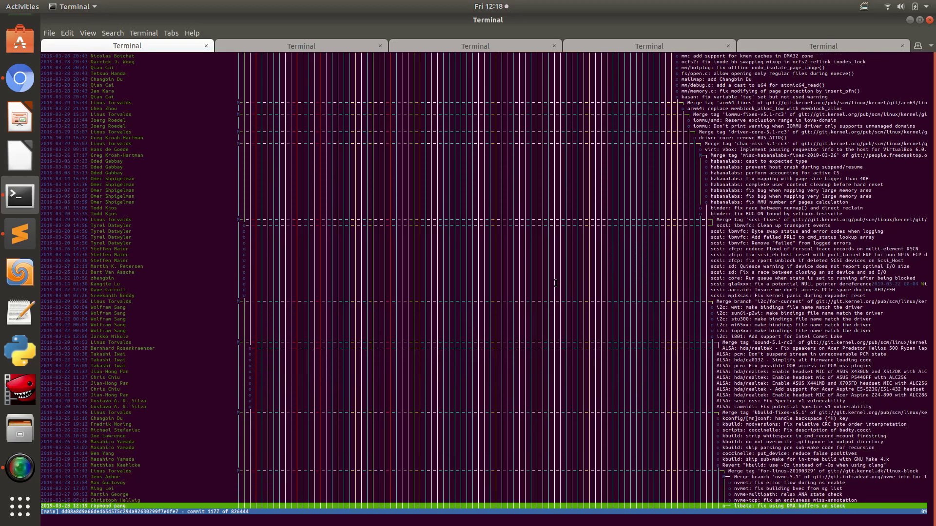
key(Down)
key(Down)
key(Down)
key(Down)
key(Down)
key(Down)
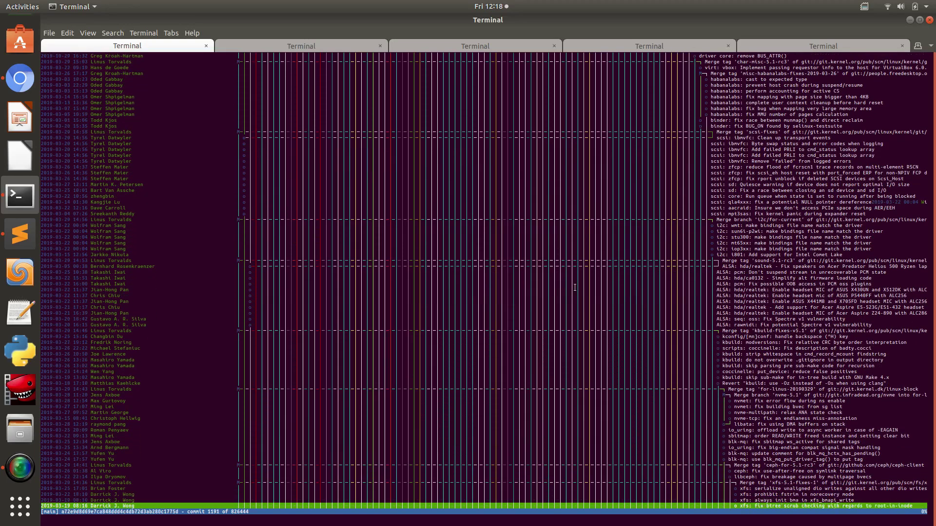
key(Down)
key(Down)
key(Down)
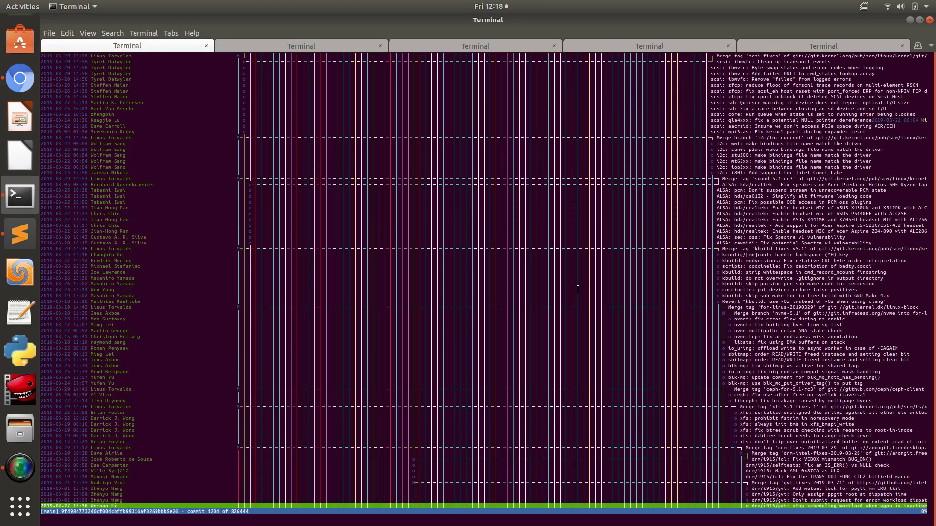
key(Down)
key(Down)
key(Down)
key(Down)
key(Down)
key(Down)
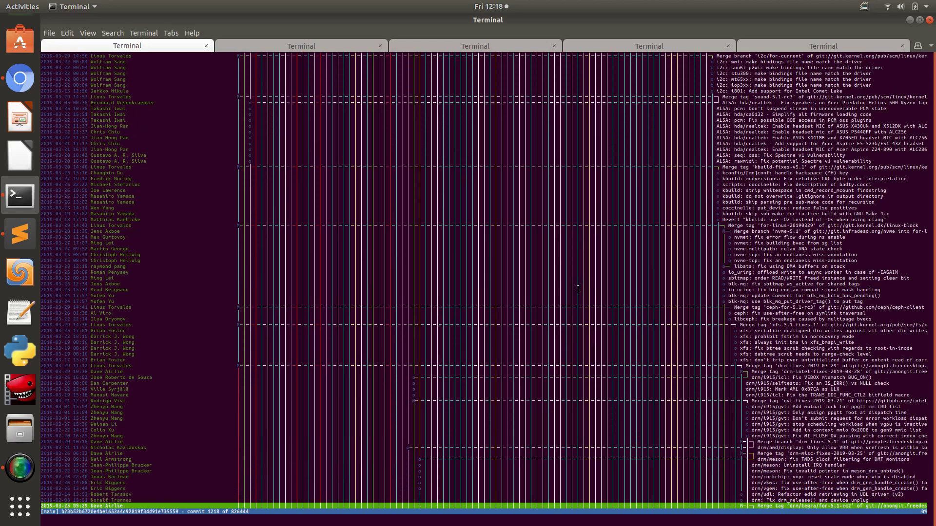
key(Down)
key(Down)
key(Down)
key(Page_Down)
key(Page_Down)
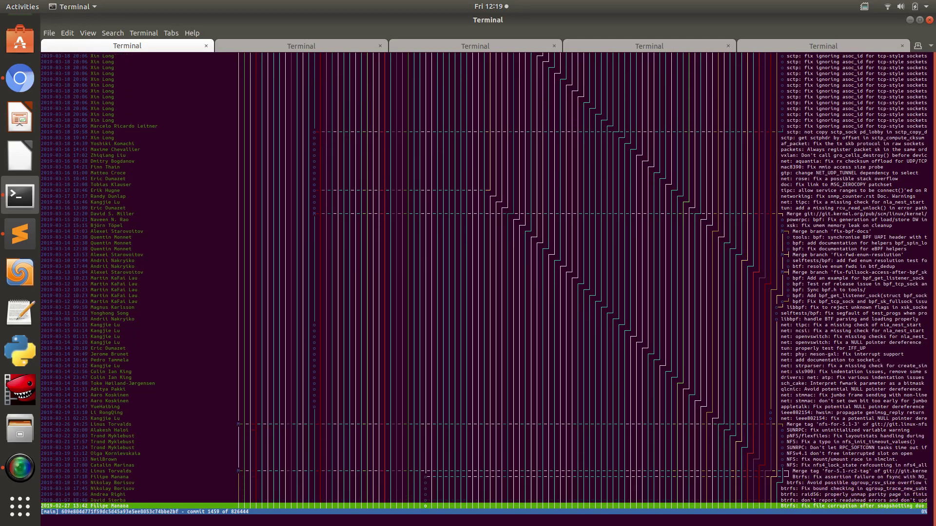
key(Down)
key(Down)
key(Down)
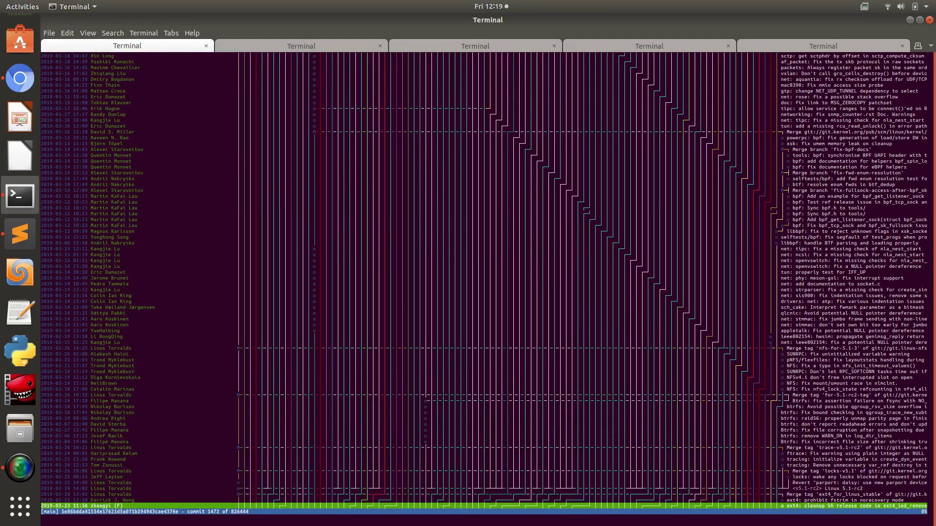
key(Down)
key(Down)
key(Down)
key(Down)
key(Down)
key(Down)
key(Down)
key(Down)
key(Down)
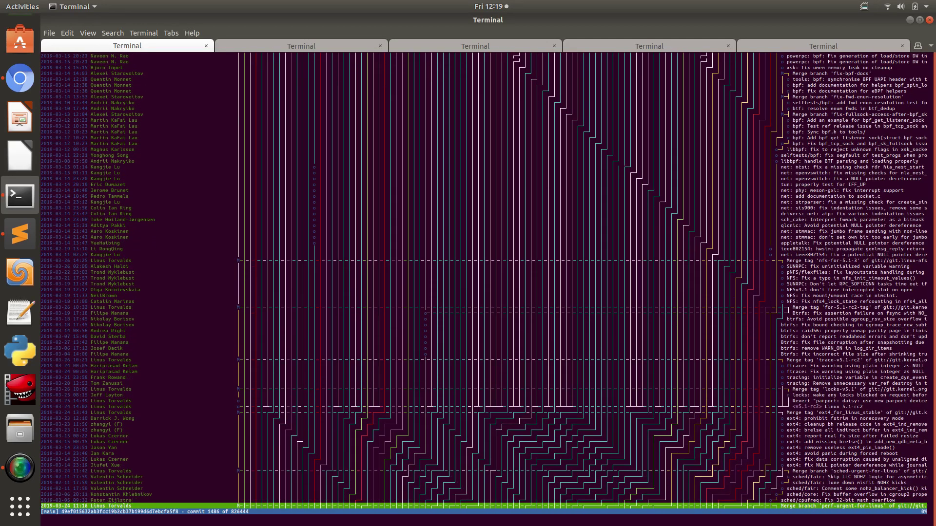
key(Down)
key(Down)
key(Down)
key(Down)
key(Down)
key(Down)
key(Down)
key(Down)
key(Down)
key(Down)
key(Down)
key(Down)
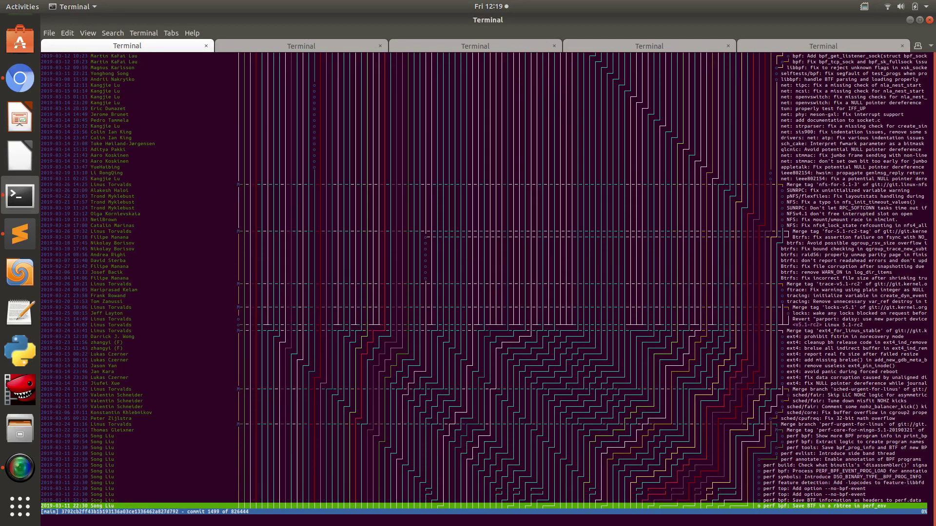
key(Down)
key(Down)
key(Down)
key(Down)
key(Down)
key(Down)
key(Down)
key(Down)
key(Down)
key(Down)
key(Down)
key(Down)
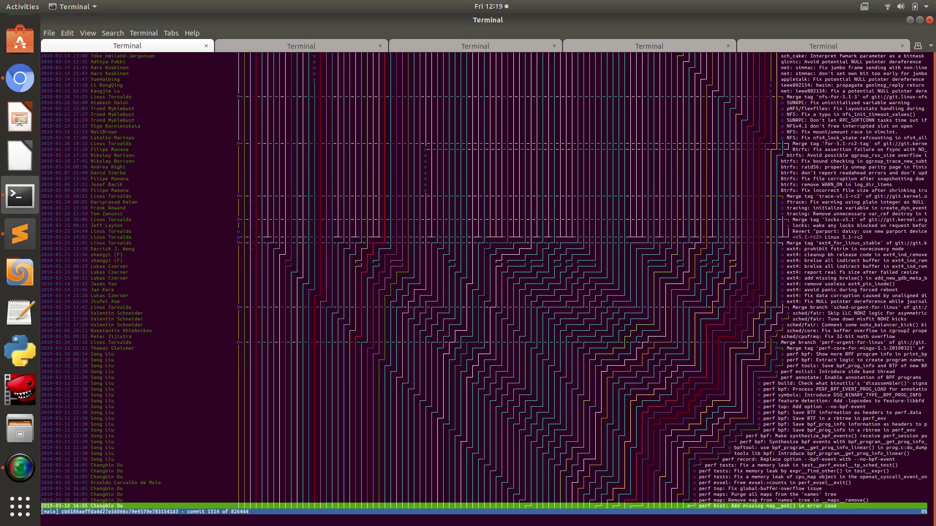
key(Down)
key(Down)
key(Down)
key(Down)
key(Down)
key(Down)
key(Down)
key(Down)
key(Down)
key(Down)
key(Down)
key(Down)
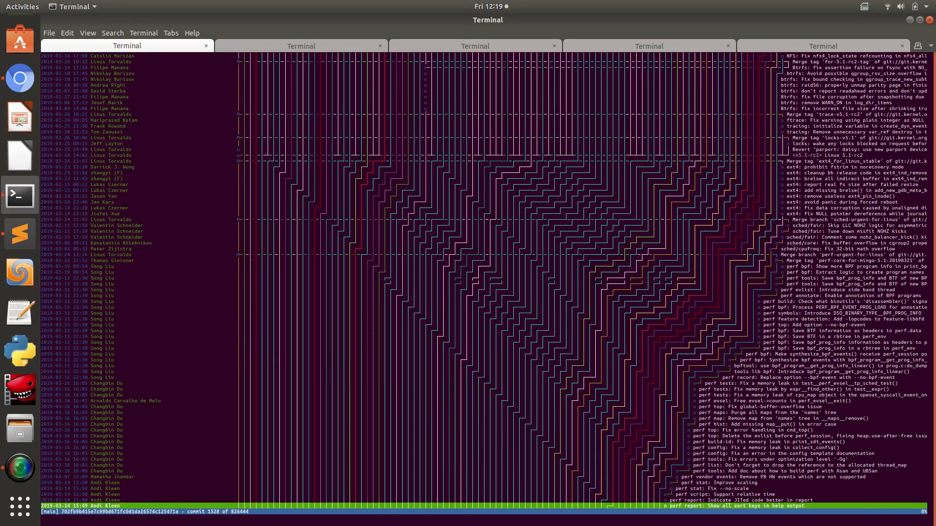
key(Down)
key(Down)
key(Down)
key(Down)
key(Down)
key(Down)
key(Down)
key(Down)
key(Down)
key(Down)
key(Down)
key(Down)
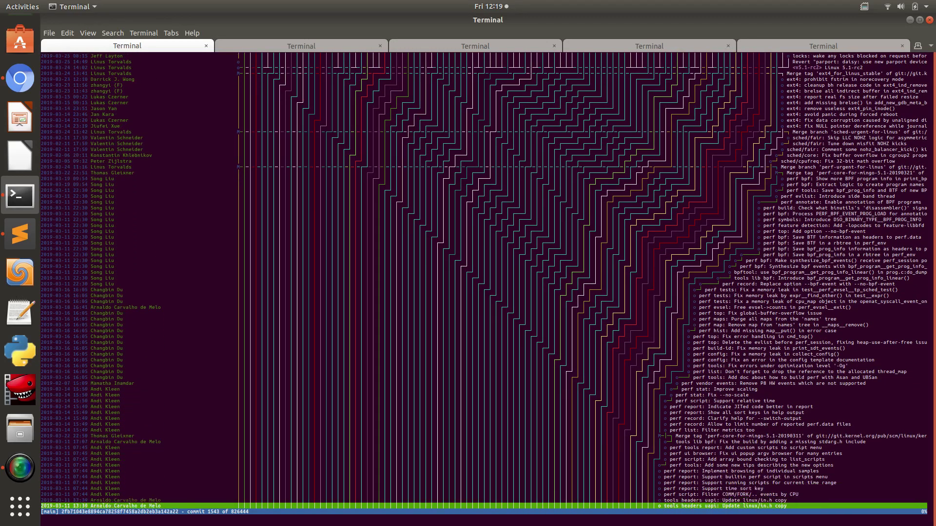
key(Down)
key(Down)
key(Down)
key(Down)
key(Down)
key(Down)
key(Down)
key(Down)
key(Down)
key(Down)
key(Down)
key(Down)
key(Down)
key(Down)
key(Down)
key(Down)
key(Down)
key(Down)
key(Down)
key(Down)
key(Down)
key(Down)
key(Down)
key(Down)
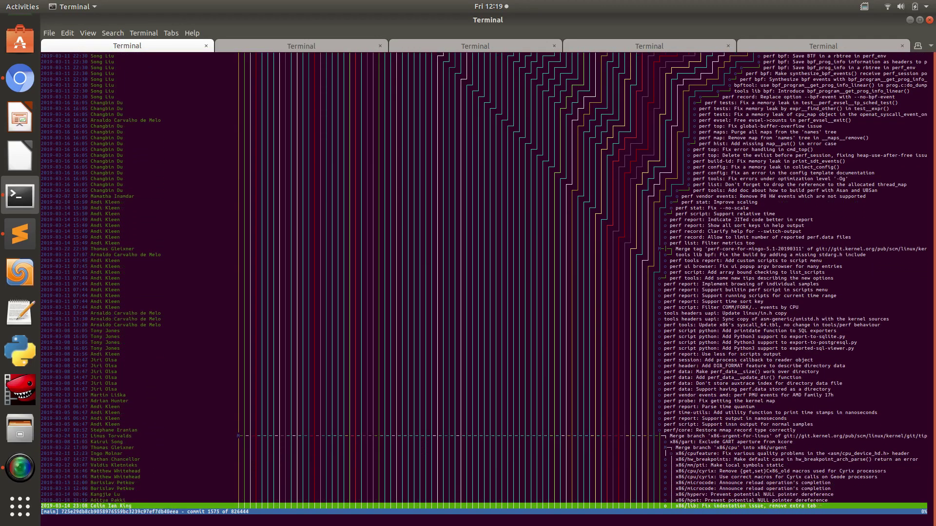
key(Down)
key(Down)
key(Down)
key(Down)
key(Down)
key(Down)
key(Down)
key(Down)
key(Down)
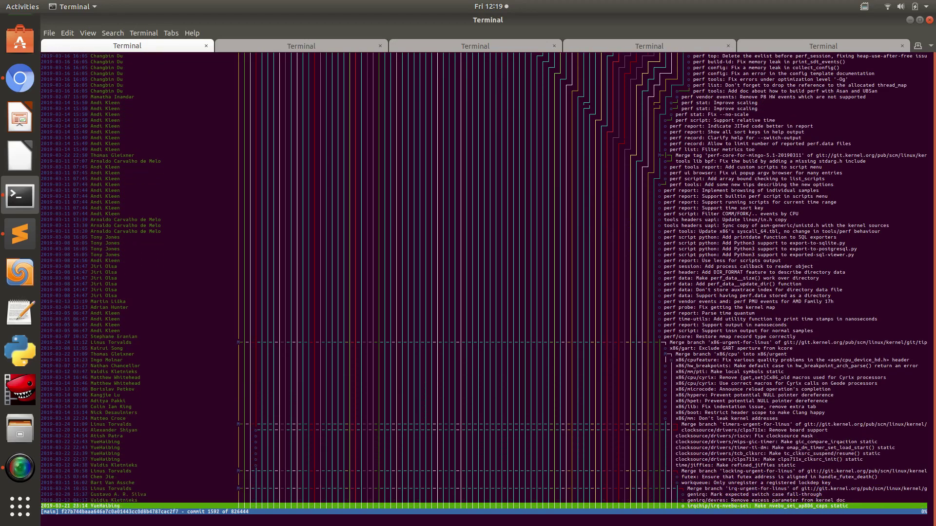
key(Down)
key(Down)
key(Down)
key(Down)
key(Down)
key(Down)
key(Down)
key(Down)
key(Down)
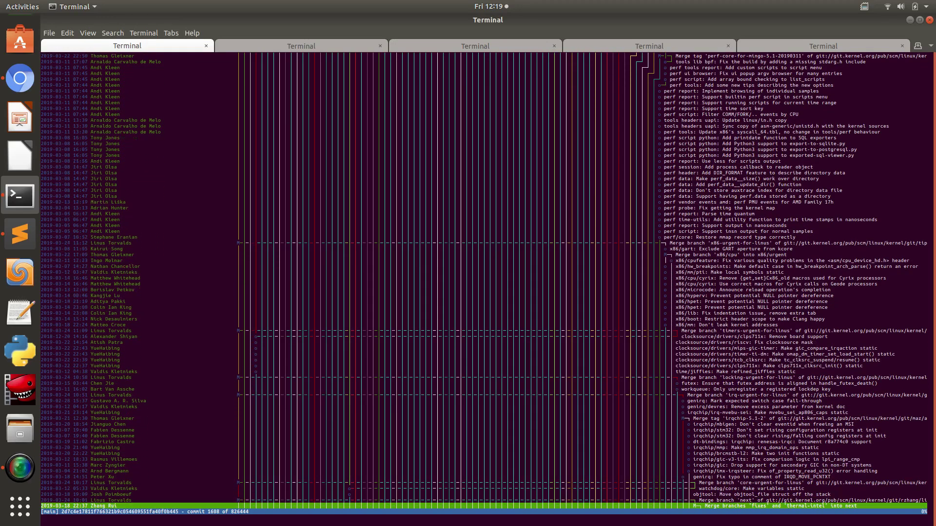
key(Down)
key(Down)
key(Down)
key(Down)
key(Down)
key(Down)
key(Down)
key(Down)
key(Down)
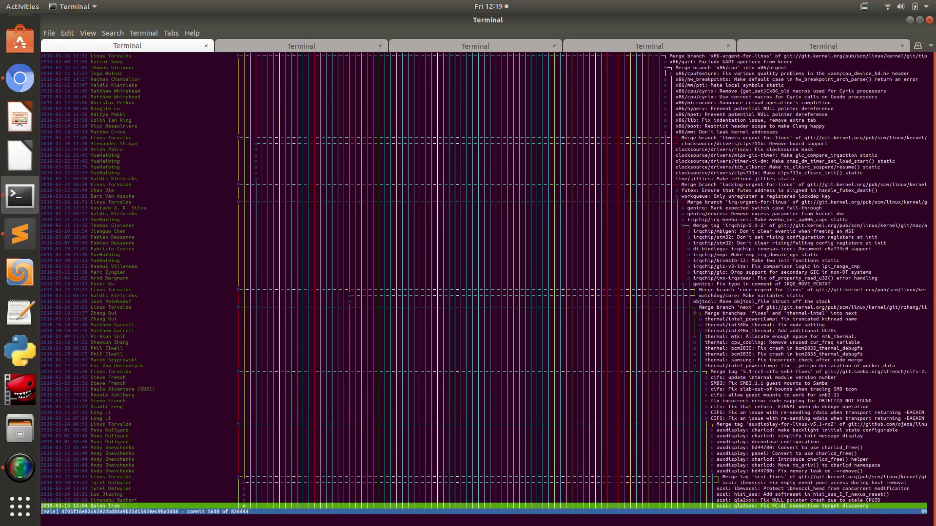
key(Down)
key(Down)
key(Down)
key(Down)
key(Down)
key(Down)
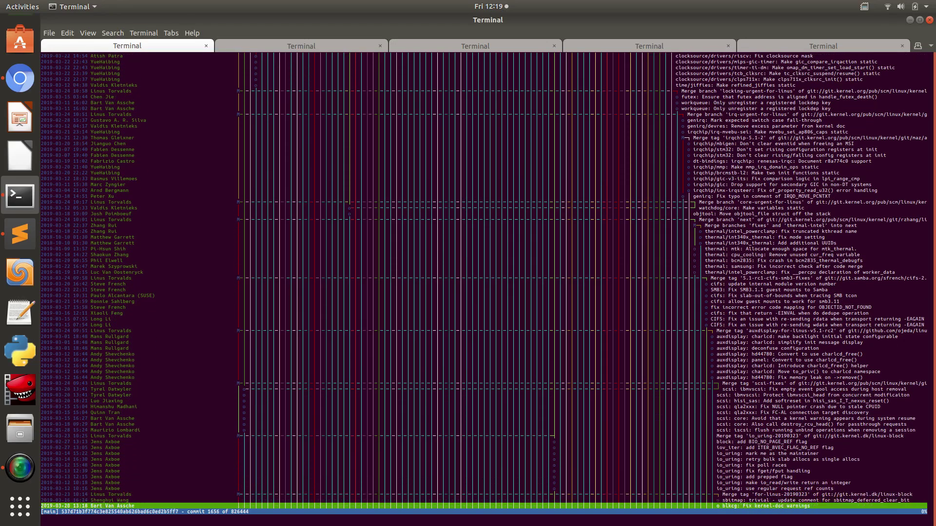
key(Down)
key(Down)
key(Down)
key(Down)
key(Down)
key(Down)
key(Down)
key(Down)
key(Down)
key(Down)
key(Down)
key(Down)
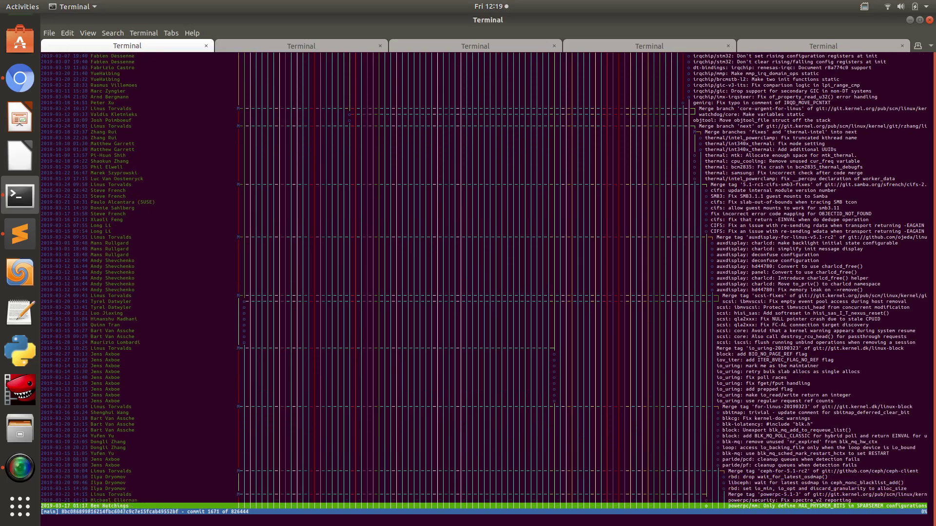
key(Down)
key(Down)
key(Down)
key(Down)
key(Down)
key(Down)
key(Down)
key(Down)
key(Down)
key(Down)
key(Down)
key(Down)
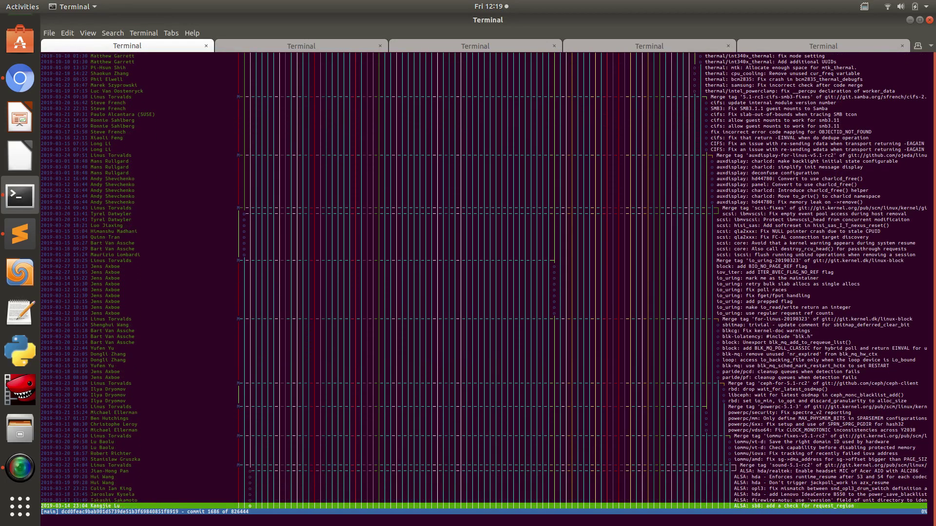
key(Down)
key(Down)
key(Down)
key(Down)
key(Down)
key(Down)
key(Down)
key(Down)
key(Down)
key(Down)
key(Down)
key(Down)
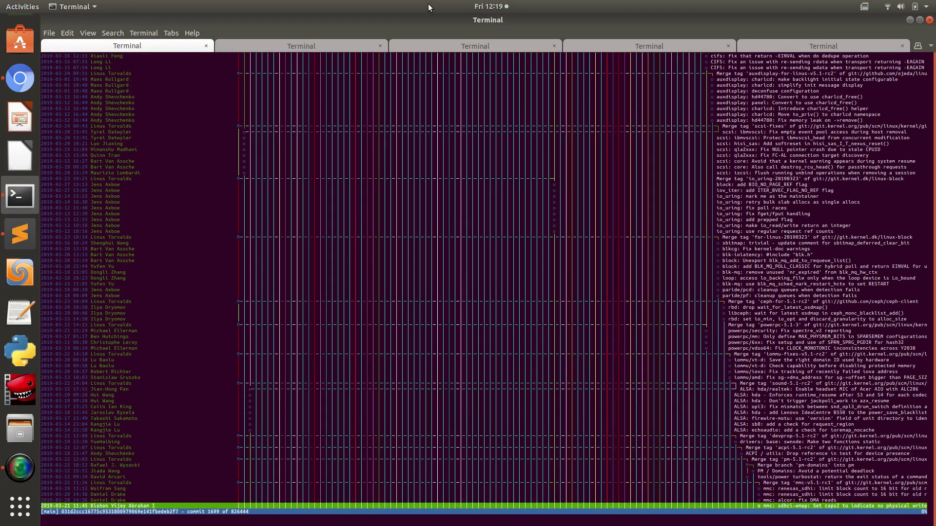
key(Down)
key(Down)
key(Down)
key(Down)
key(Down)
key(Down)
key(Down)
key(Down)
key(Down)
key(Down)
key(Down)
key(Down)
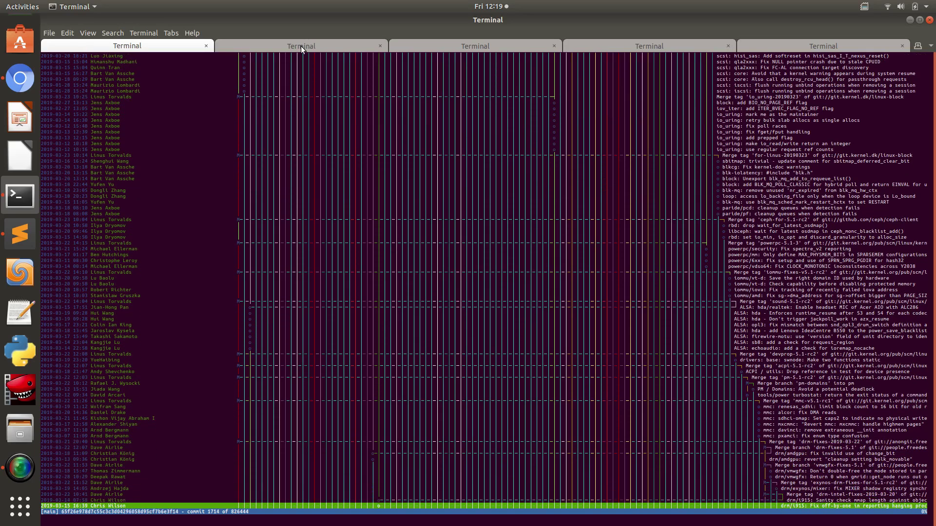
key(Down)
key(Down)
key(Down)
Step: Switch to the u-boot tig tab and step down to commit 560, 'doc: fitImage: Fix conf number incrementation'
click(300, 46)
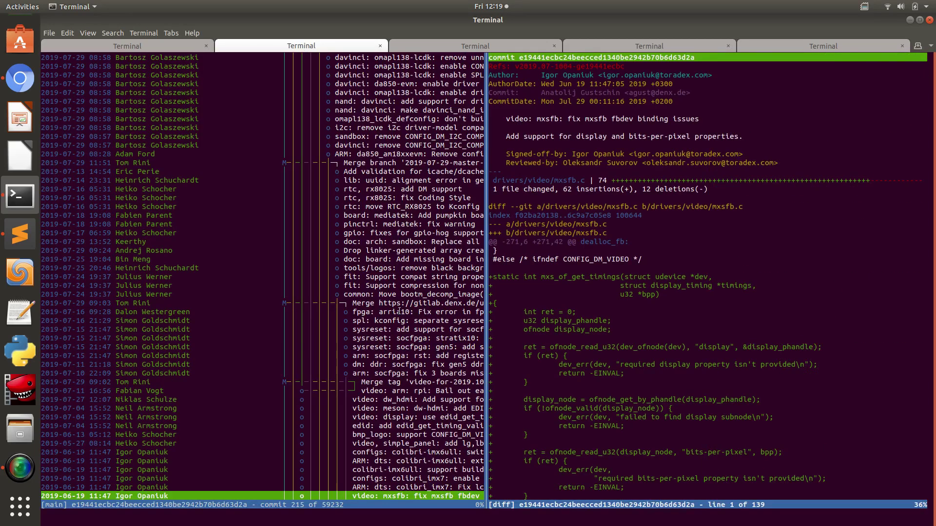
key(Down)
key(Down)
key(Down)
key(Down)
key(Down)
key(Down)
key(Down)
key(Down)
key(Down)
key(Down)
key(Down)
key(Down)
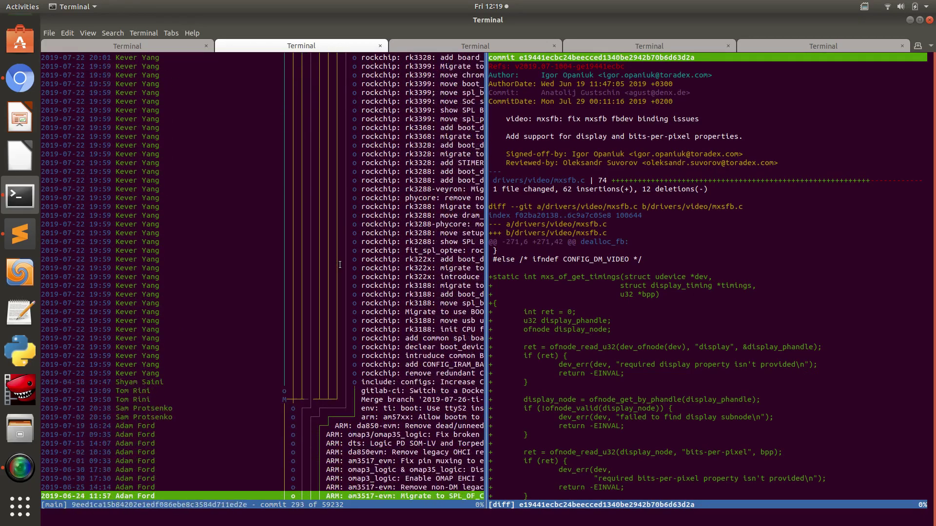
key(Down)
key(Down)
key(Down)
key(Down)
key(Down)
key(Down)
key(Down)
key(Down)
key(Down)
key(Down)
key(Down)
key(Down)
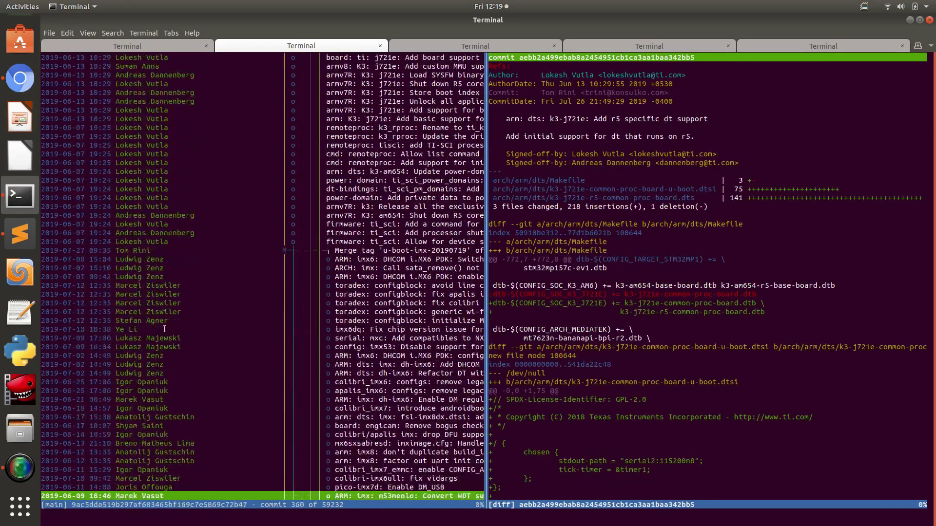
key(Down)
key(Down)
key(Down)
scroll(192, 387, down, 5)
scroll(187, 365, down, 5)
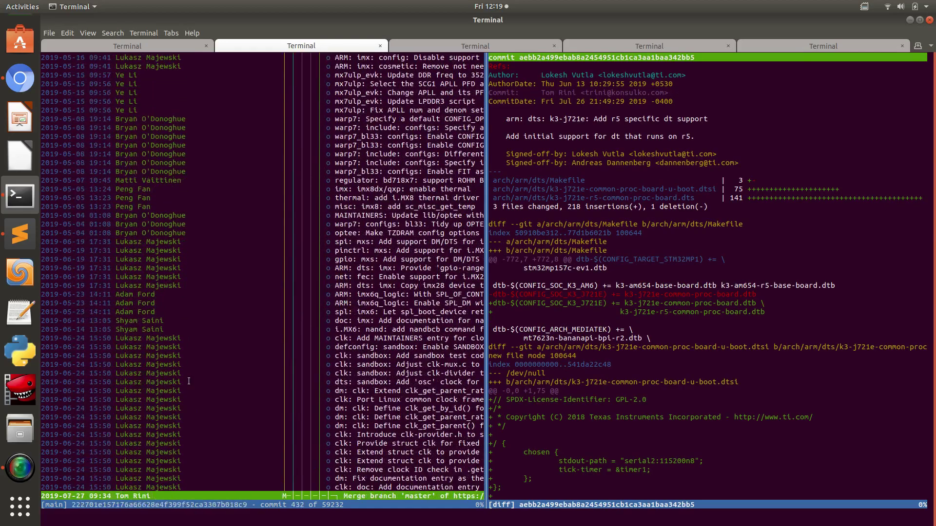
scroll(183, 358, down, 5)
scroll(181, 348, down, 5)
scroll(180, 348, down, 5)
scroll(181, 349, down, 5)
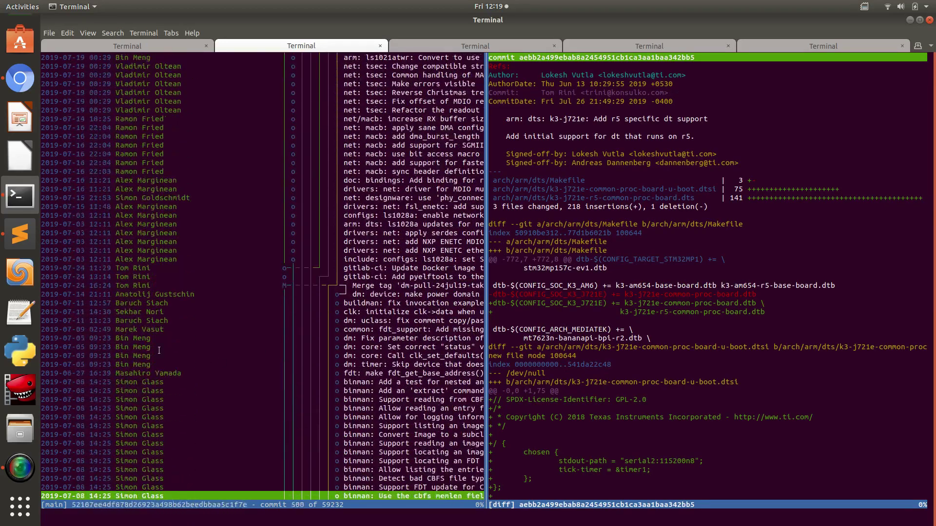
scroll(181, 349, down, 5)
scroll(180, 349, down, 4)
scroll(181, 348, down, 3)
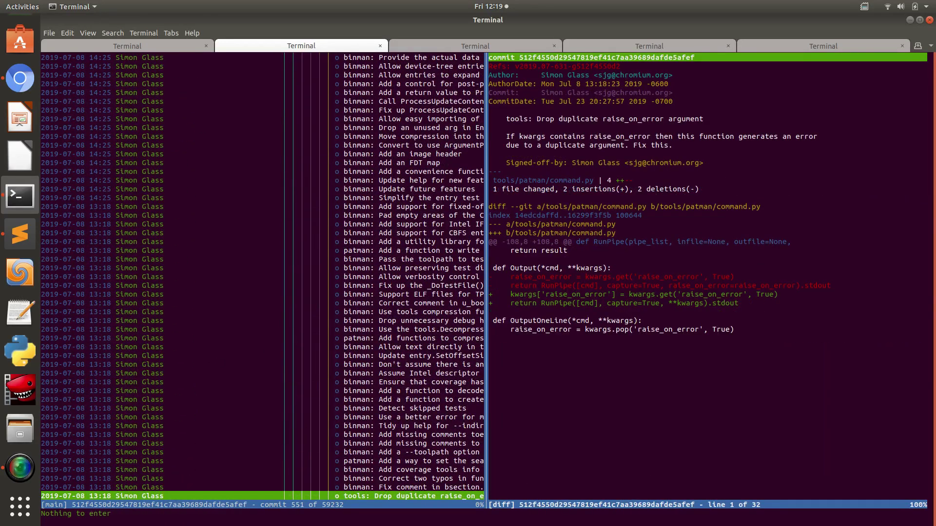
scroll(181, 349, down, 1)
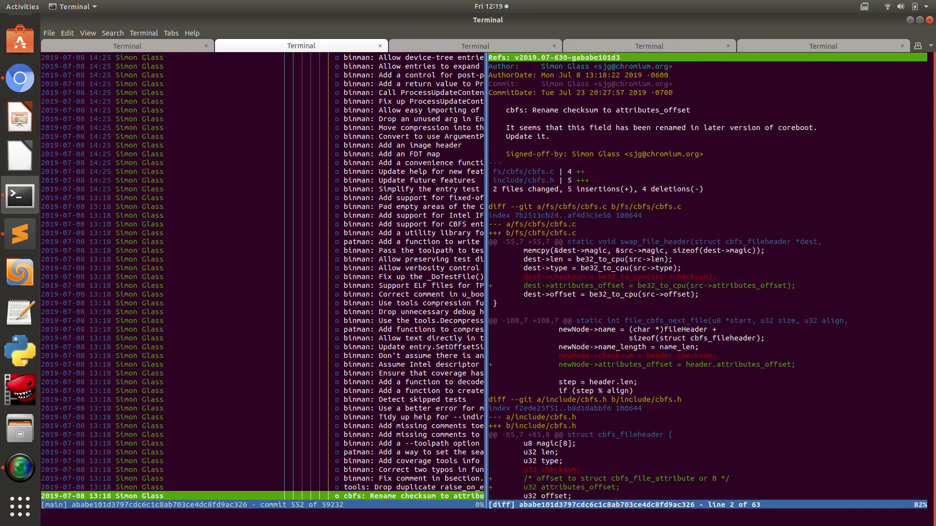
scroll(181, 349, down, 1)
scroll(180, 349, down, 1)
scroll(180, 349, down, 1)
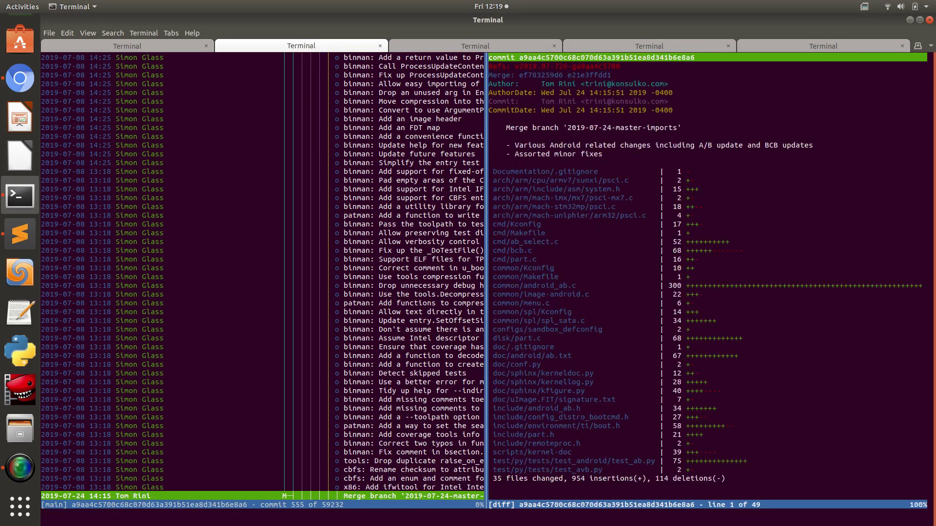
scroll(181, 349, down, 1)
scroll(180, 349, down, 1)
scroll(181, 348, down, 2)
scroll(181, 349, down, 1)
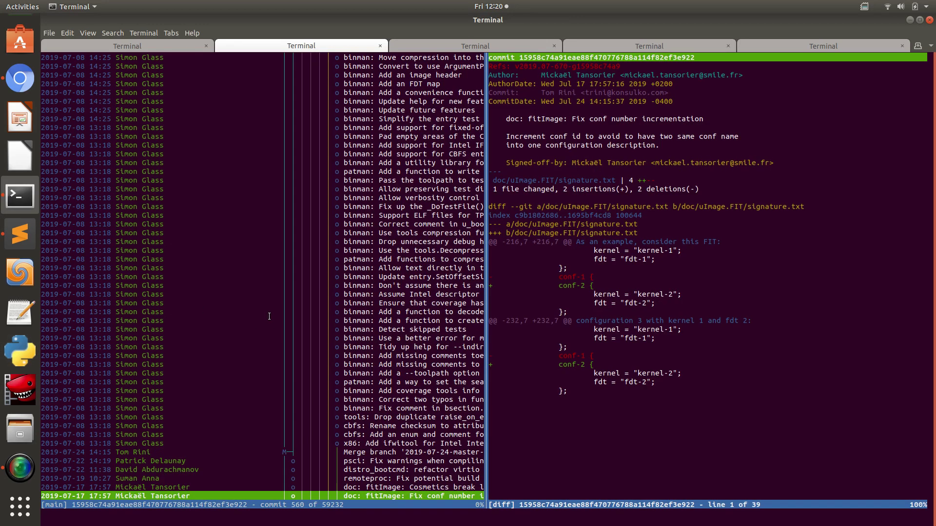
Step: Close and reopen the commit diff, try scrolling it, then quit tig to the u-boot shell
key(q)
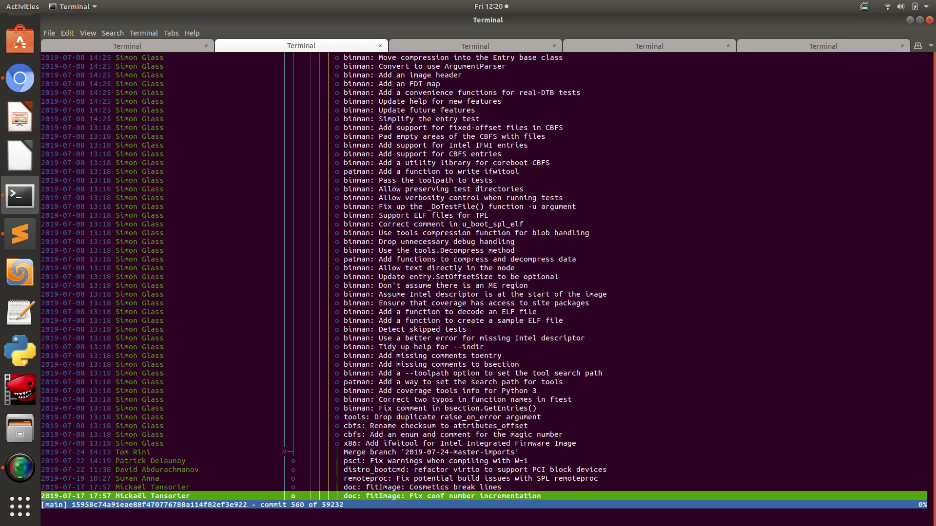
key(Return)
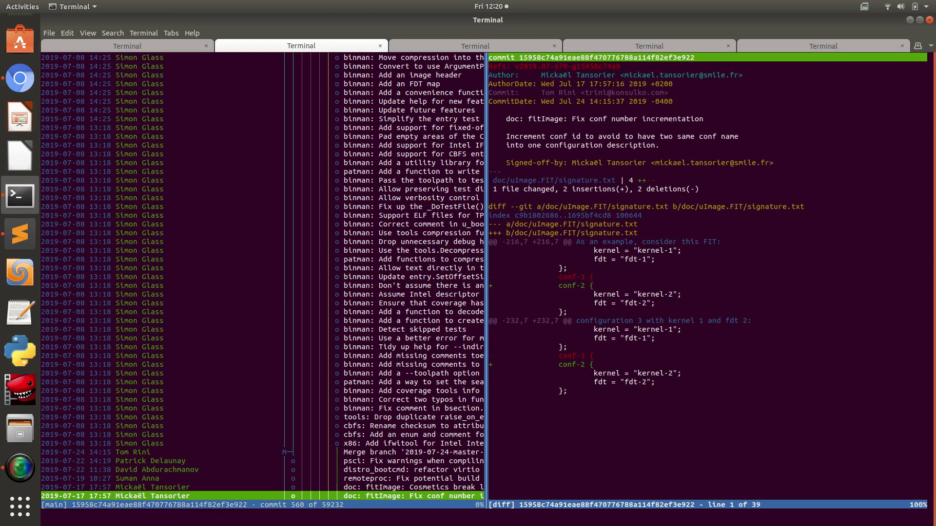
text(:q´)
key(Return)
key(Down)
key(´)
key(Down)
key(´)
key(q)
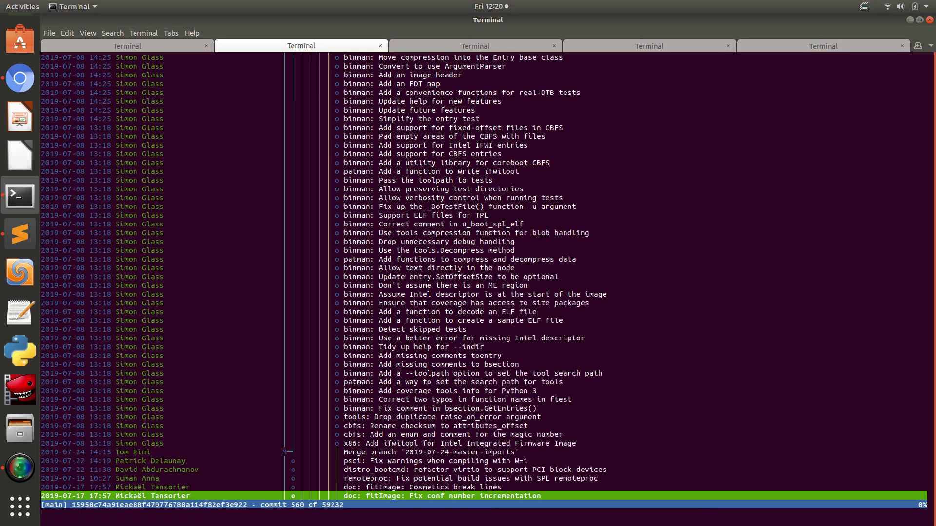
key(q)
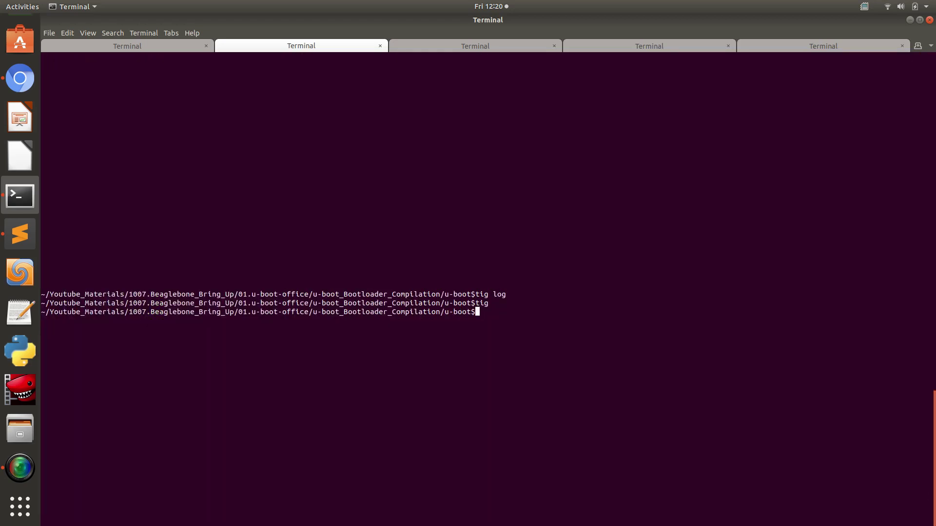
Step: Clear the terminal and select the u-boot directory listing, including hidden files
key(ctrl+l)
key(Return)
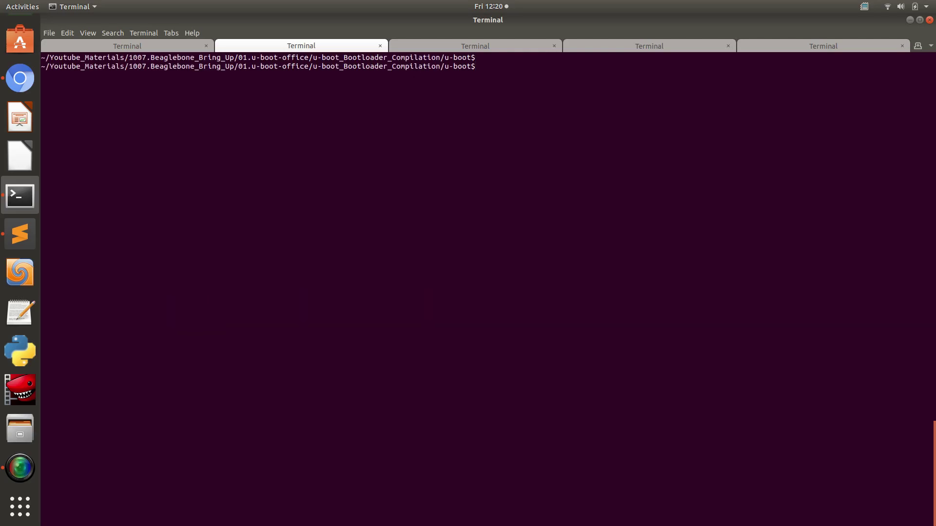
key(Return)
key(Return)
key(Return)
key(Return)
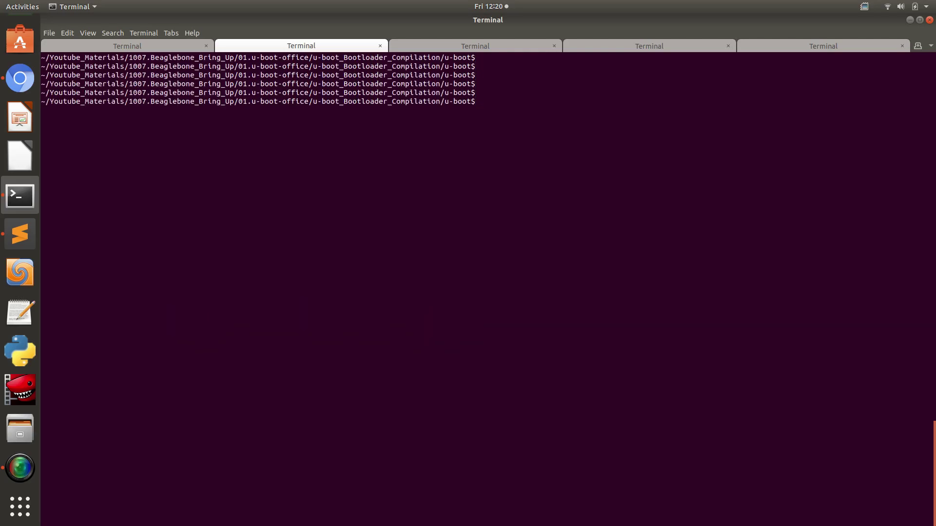
text(ls -al)
key(Return)
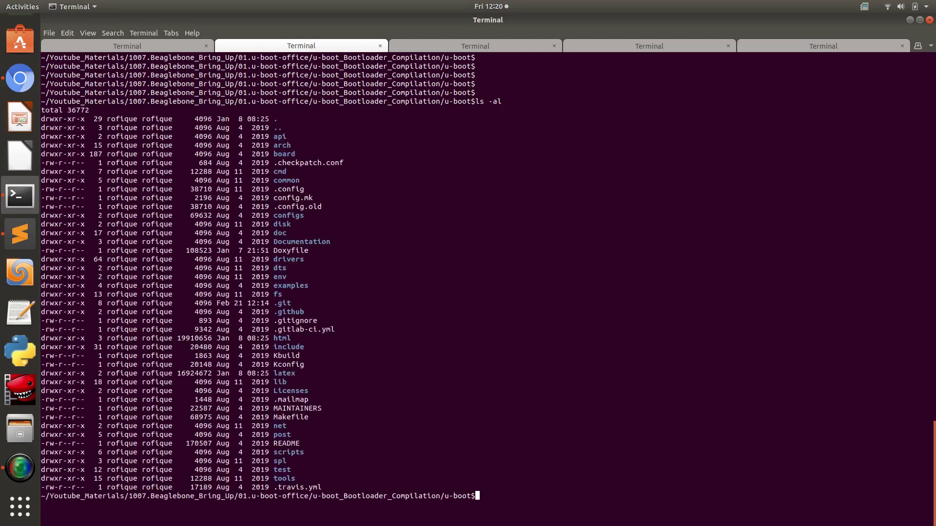
drag(338, 487, 23, 110)
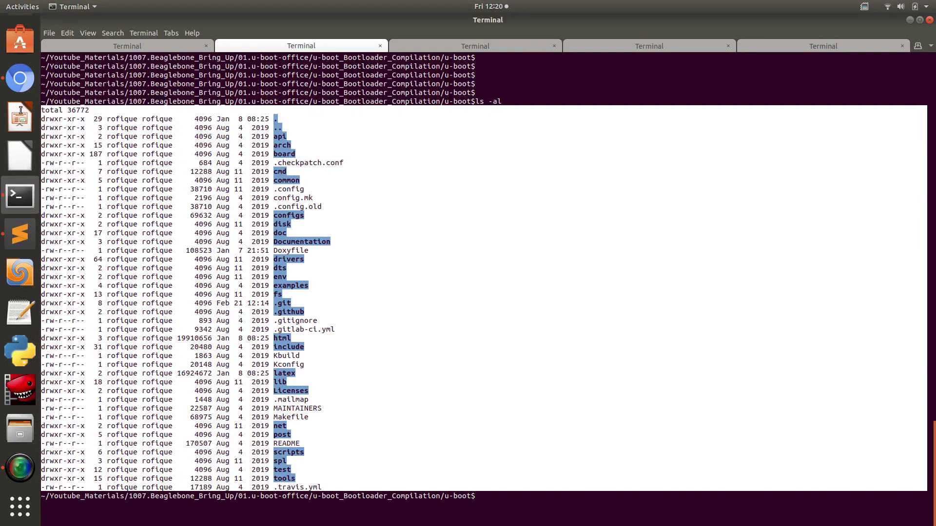
click(570, 361)
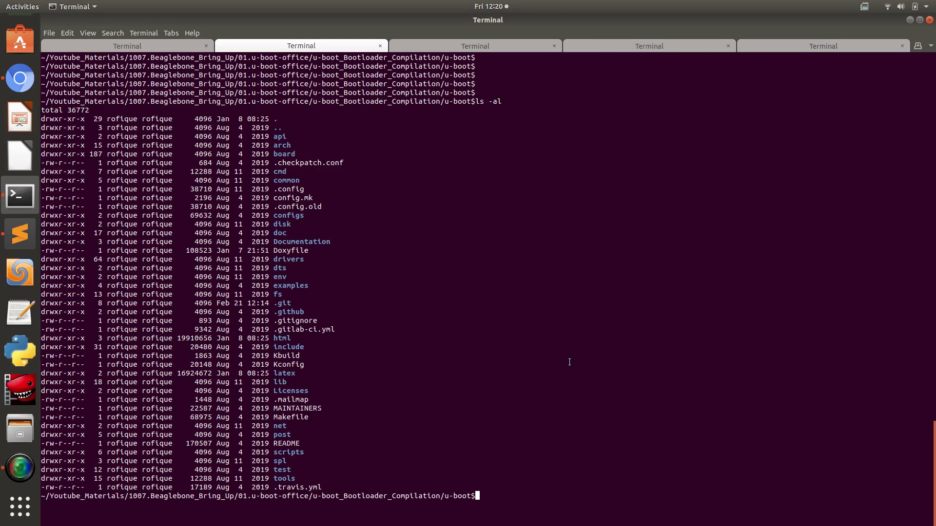
Step: Copy the 'tig status' line from the TIG notes in Sublime Text and return to Terminal
click(20, 234)
click(178, 371)
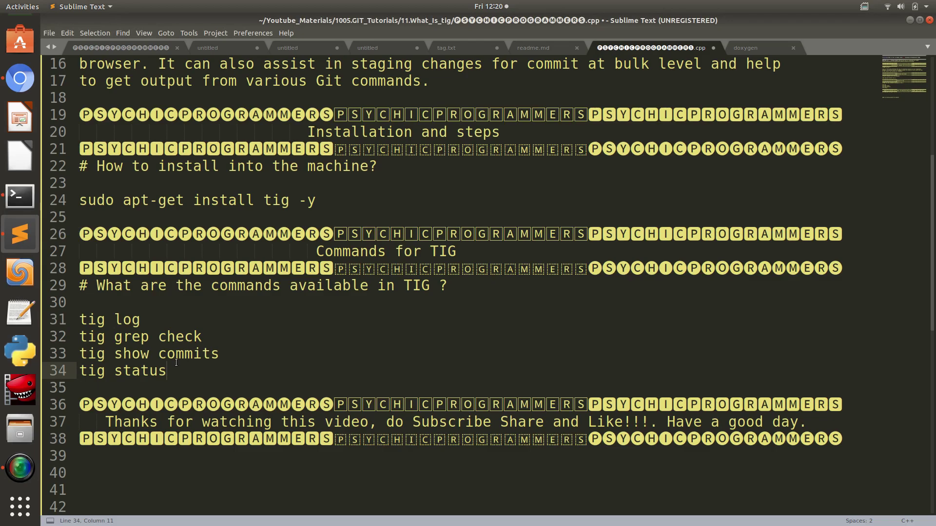
drag(169, 370, 79, 371)
key(ctrl+c)
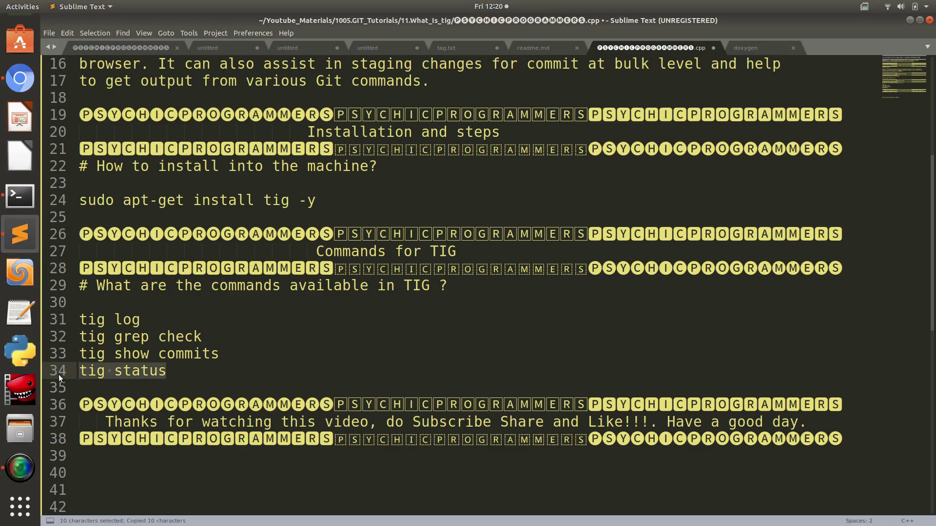
click(20, 195)
Step: Paste and run 'tig status' at the prompt, then shrink the terminal text
right_click(432, 299)
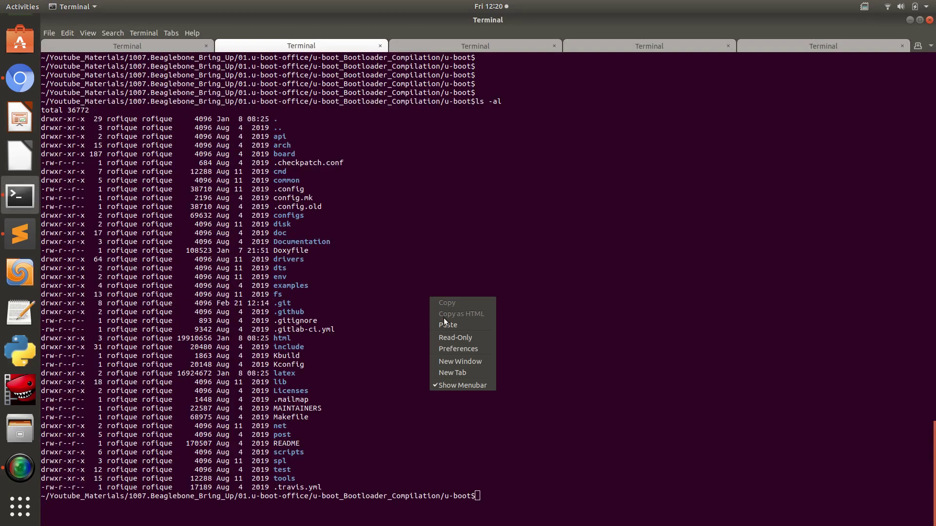
click(449, 324)
key(Return)
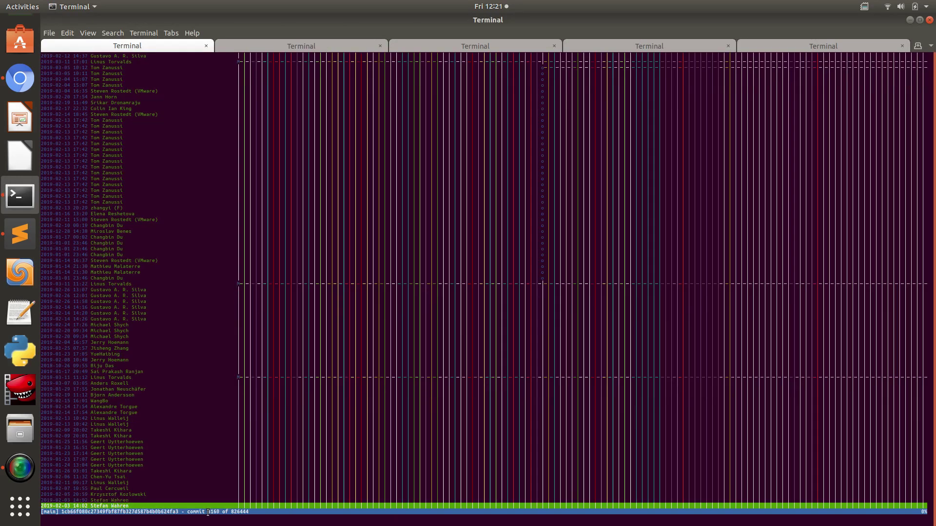
scroll(232, 517, down, 4)
scroll(233, 517, down, 4)
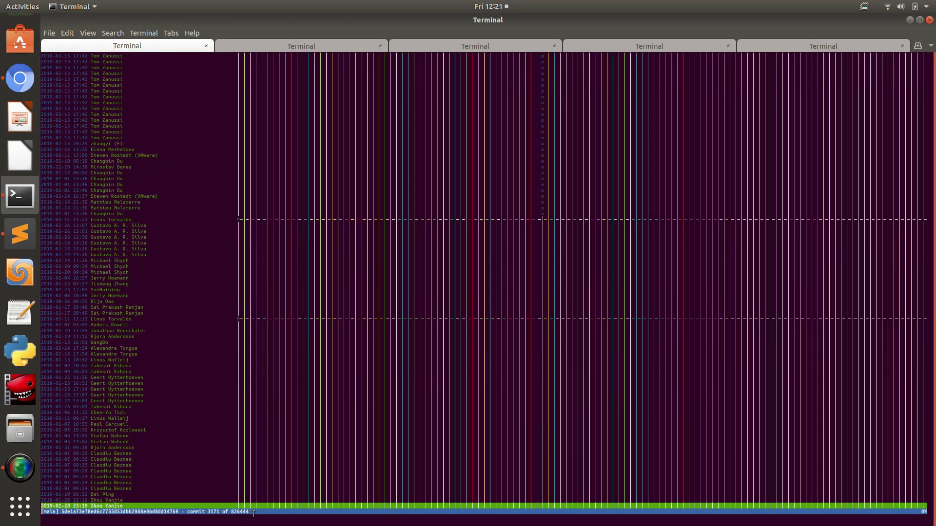
scroll(232, 516, down, 3)
scroll(233, 517, down, 3)
scroll(242, 515, down, 3)
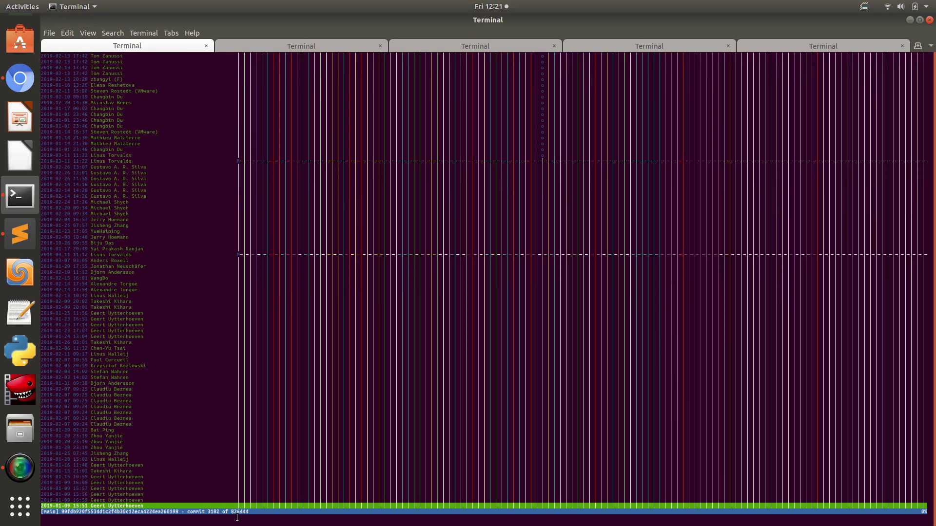
scroll(249, 514, down, 2)
scroll(248, 514, down, 3)
scroll(250, 513, down, 3)
scroll(252, 514, down, 3)
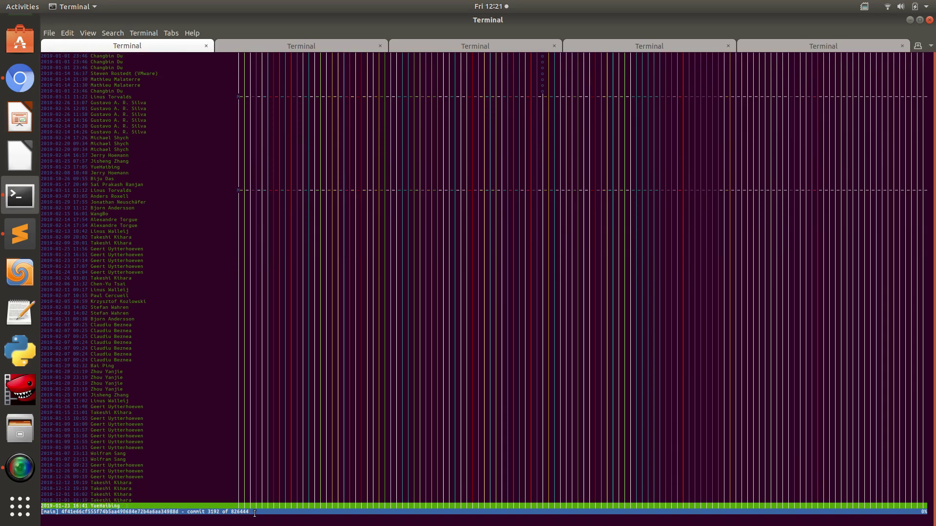
scroll(255, 514, down, 2)
scroll(254, 514, down, 3)
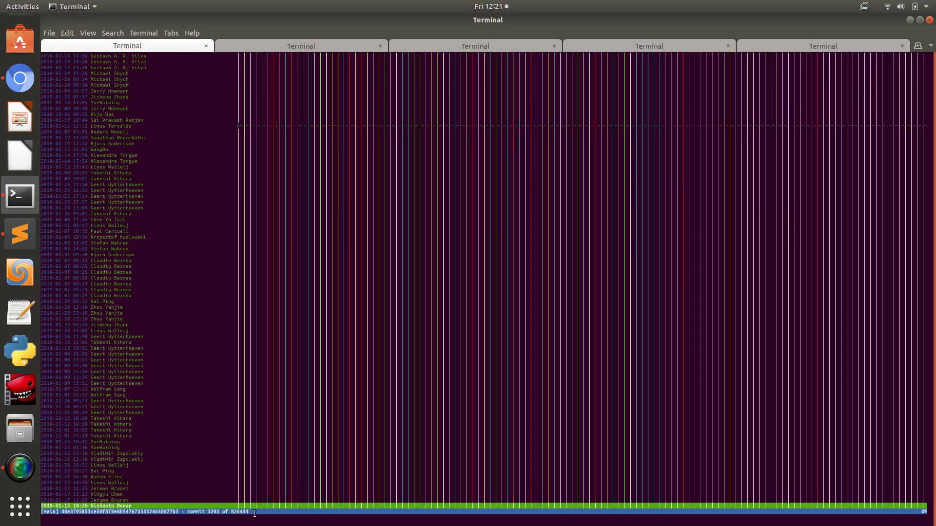
scroll(255, 514, down, 4)
scroll(255, 514, down, 3)
scroll(248, 516, down, 3)
scroll(245, 519, down, 2)
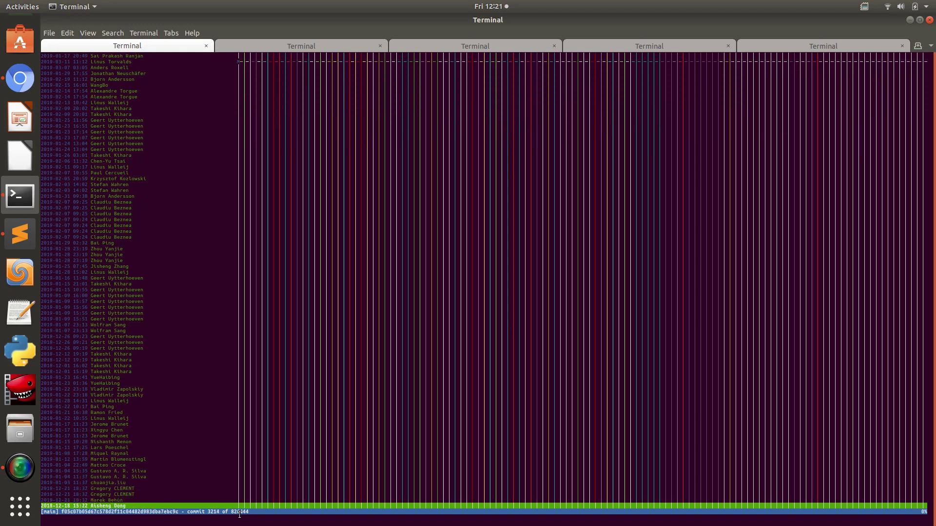
scroll(239, 523, down, 2)
scroll(239, 523, down, 3)
scroll(239, 523, down, 2)
scroll(292, 440, down, 3)
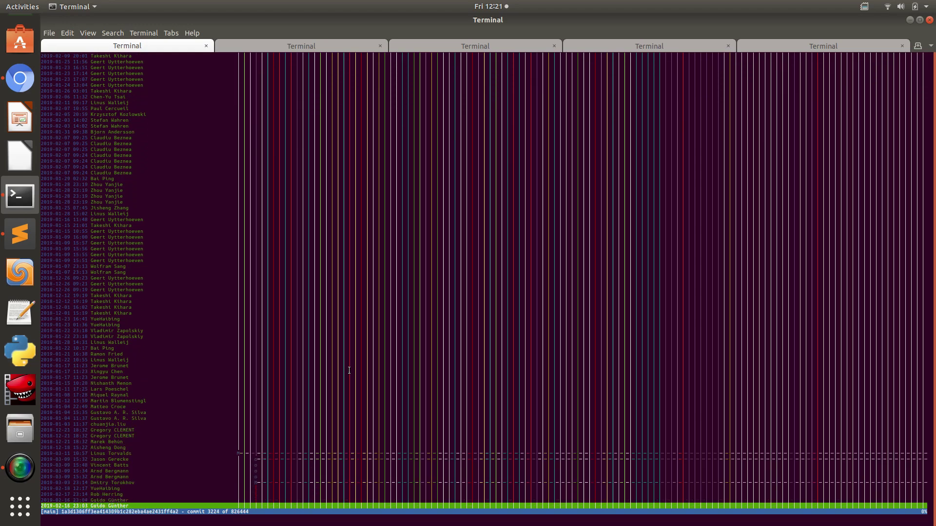
scroll(349, 371, down, 2)
scroll(349, 370, down, 3)
scroll(348, 370, down, 3)
scroll(348, 371, down, 3)
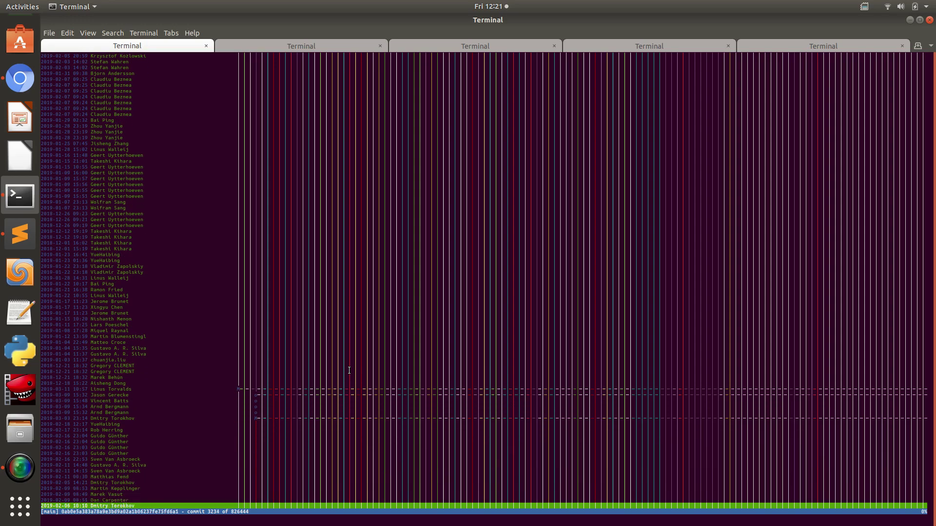
scroll(349, 371, down, 2)
scroll(349, 370, down, 3)
scroll(348, 371, down, 2)
scroll(293, 351, down, 3)
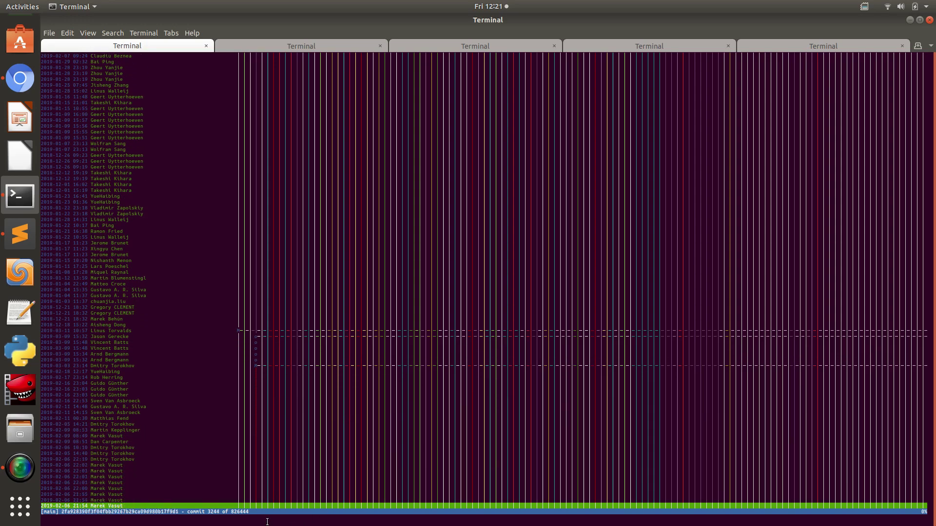
scroll(210, 341, down, 2)
scroll(210, 340, down, 2)
scroll(226, 329, down, 2)
scroll(293, 308, down, 3)
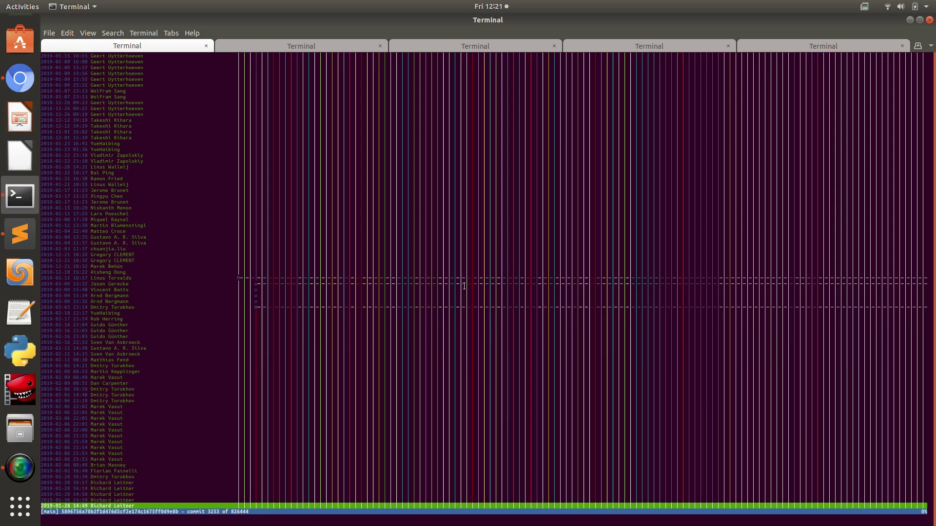
scroll(464, 285, down, 2)
scroll(464, 286, down, 2)
scroll(463, 285, down, 2)
scroll(475, 241, down, 2)
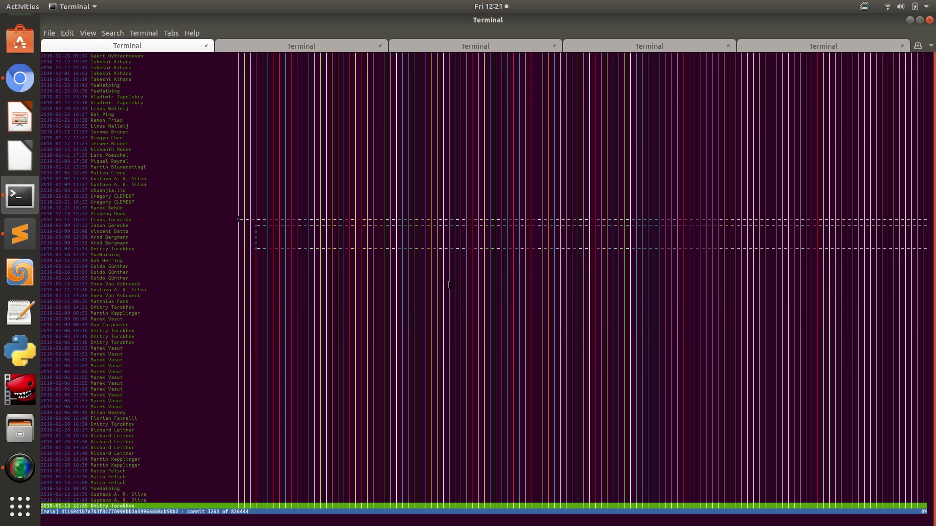
scroll(497, 201, down, 3)
scroll(497, 201, down, 3)
scroll(482, 190, down, 3)
scroll(439, 146, down, 2)
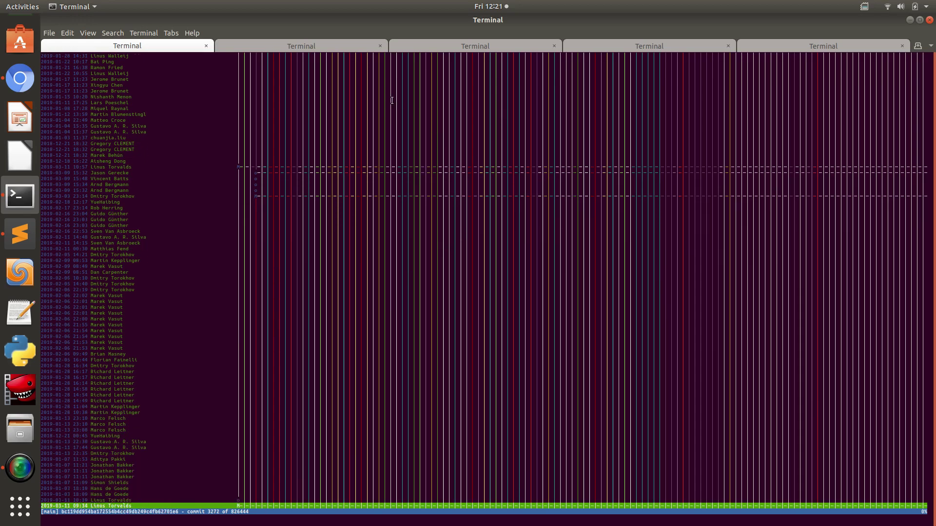
key(ctrl+minus)
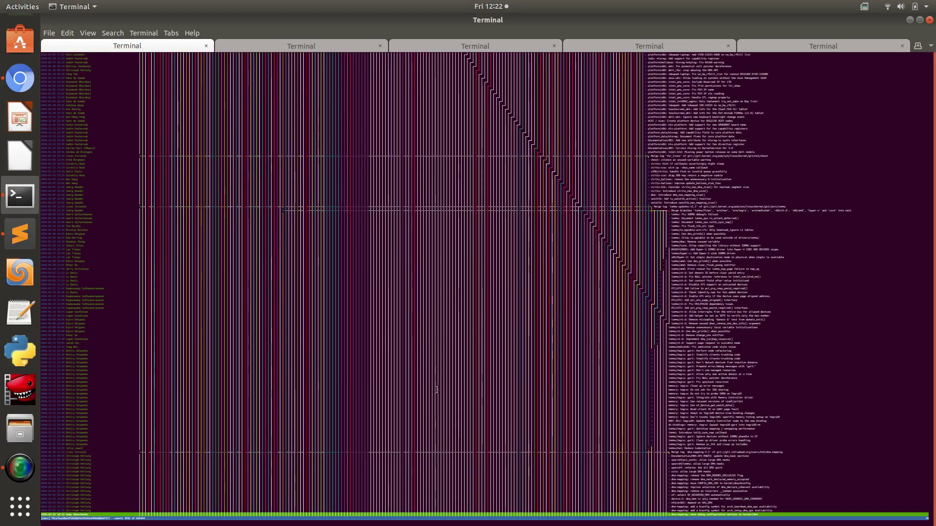
scroll(336, 426, down, 2)
scroll(402, 352, down, 2)
scroll(454, 307, down, 2)
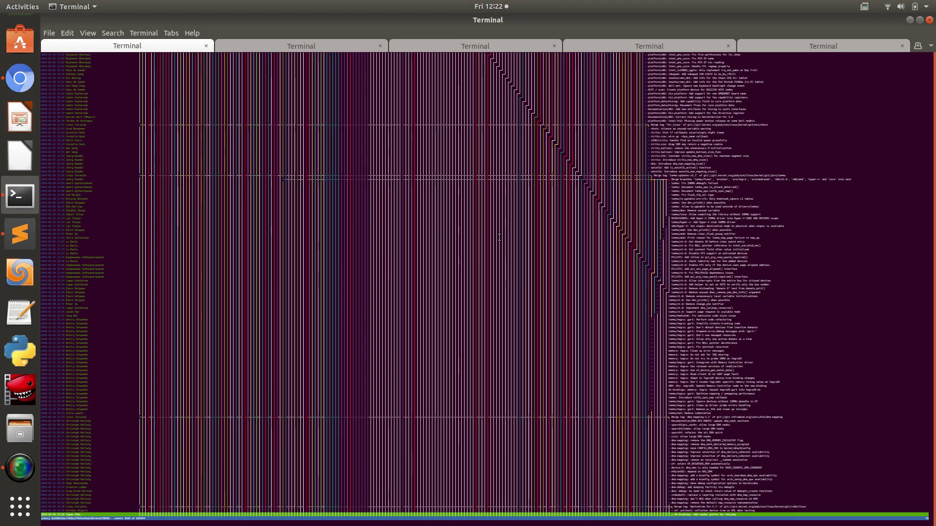
scroll(500, 236, down, 1)
scroll(500, 236, down, 1)
scroll(476, 212, down, 1)
scroll(446, 182, down, 1)
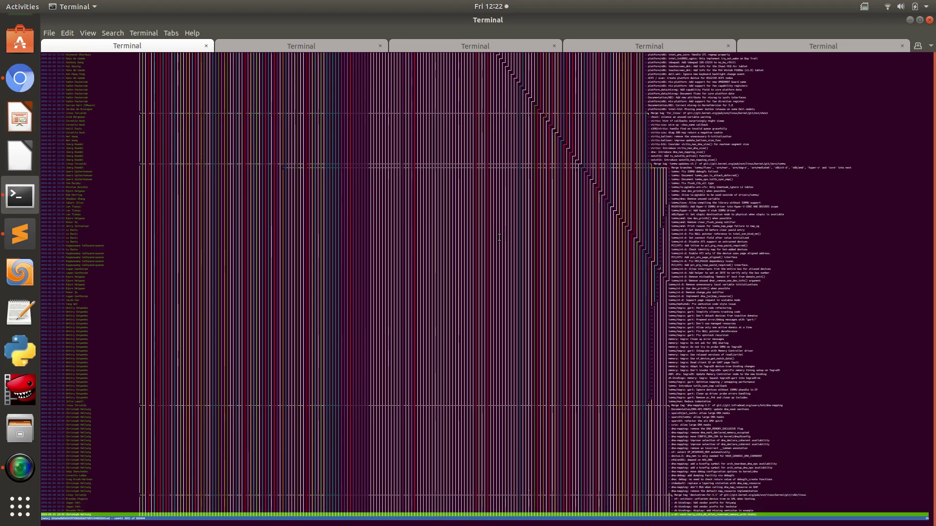
scroll(417, 159, down, 1)
scroll(416, 159, down, 1)
scroll(454, 109, down, 1)
scroll(512, 66, down, 1)
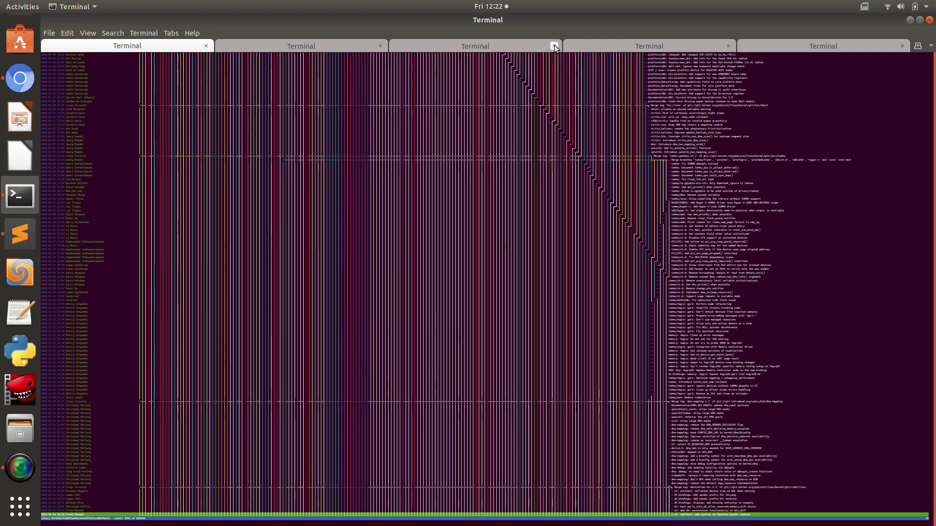
scroll(555, 48, down, 1)
scroll(555, 47, down, 1)
scroll(555, 48, down, 1)
scroll(555, 48, down, 1)
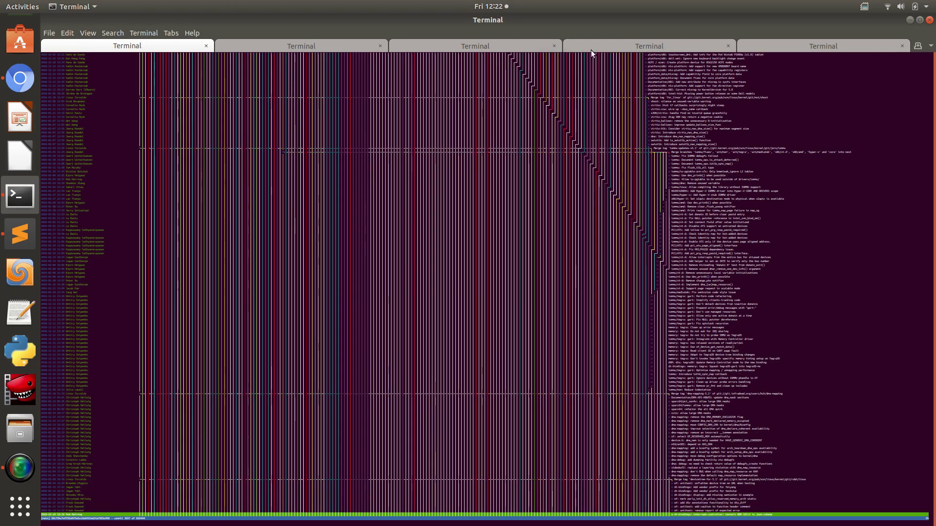
scroll(555, 48, down, 1)
scroll(729, 47, down, 2)
Step: Close two extra terminal tabs and switch to the tab running tig status
click(729, 47)
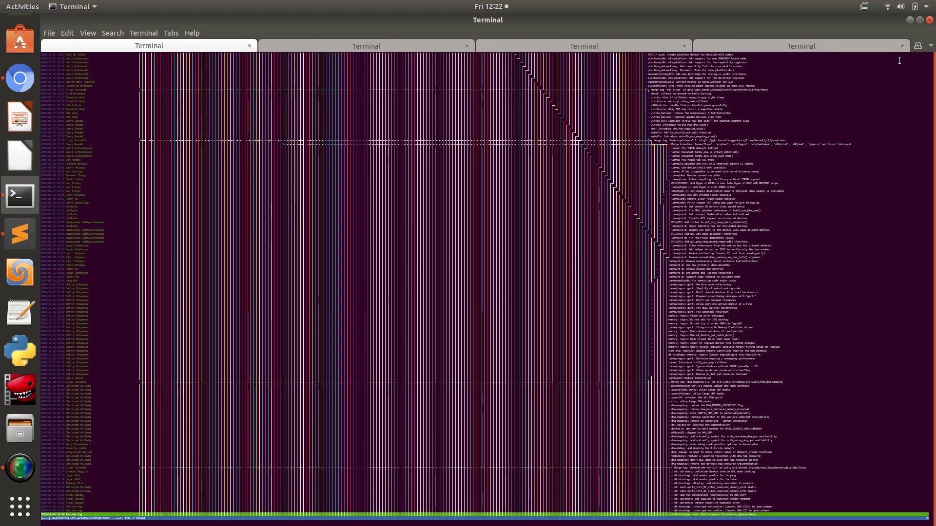
click(902, 47)
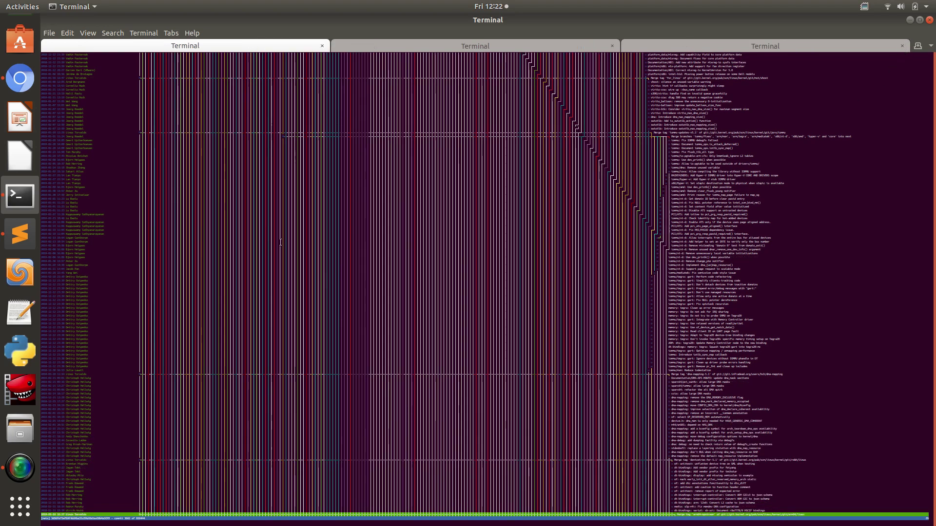
key(Down)
key(Down)
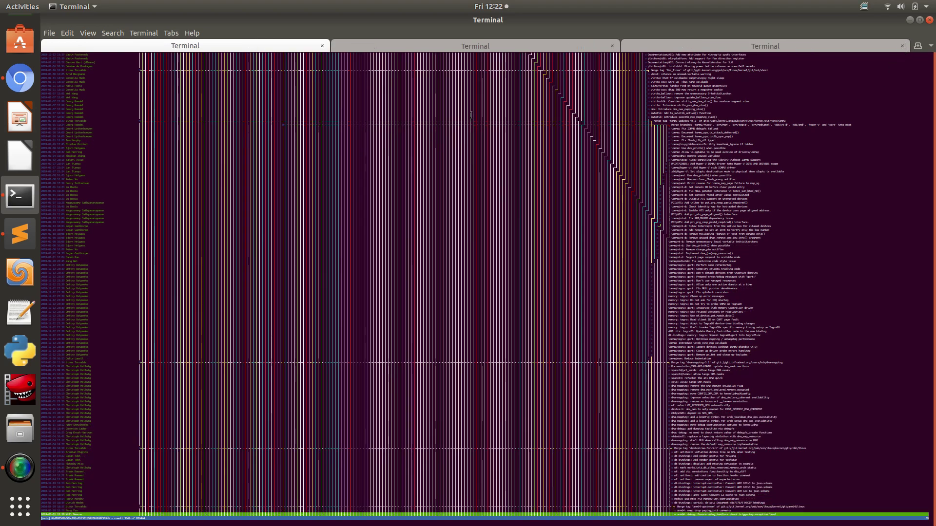
click(472, 47)
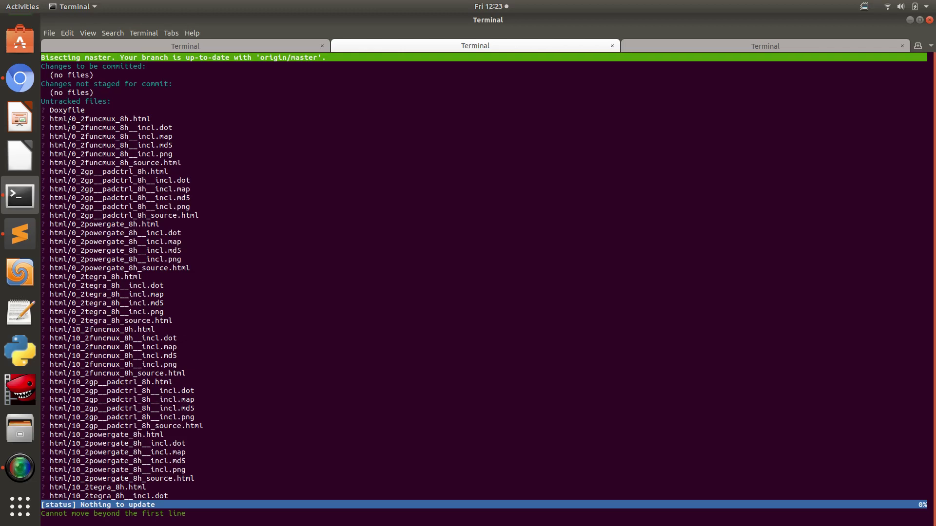
Step: Highlight the untracked files from Doxyfile down, then return to the shell and show the TIG notes
drag(50, 110, 204, 480)
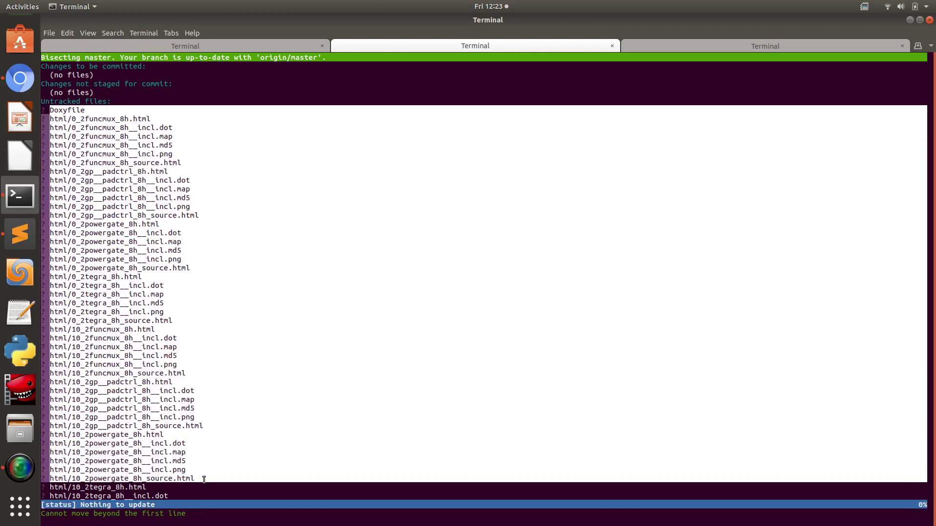
click(194, 257)
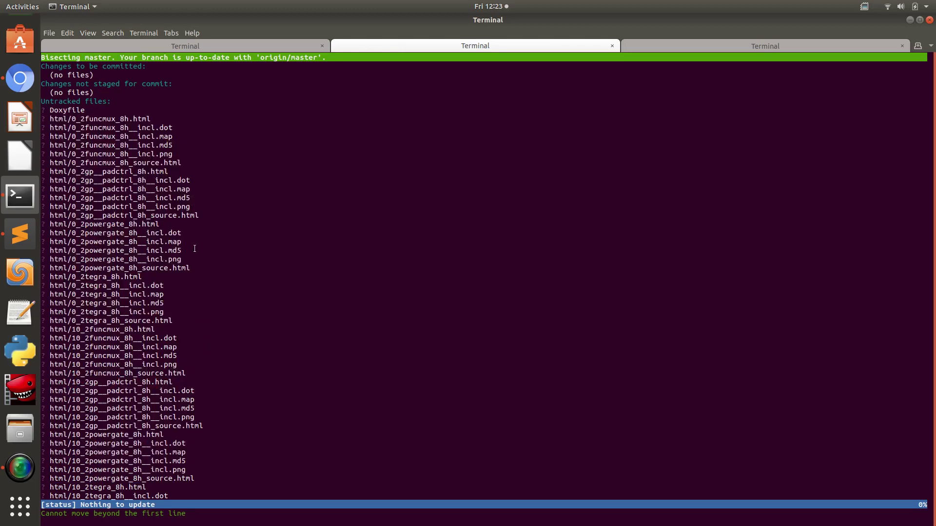
scroll(301, 310, down, 5)
scroll(302, 310, down, 5)
scroll(302, 310, down, 5)
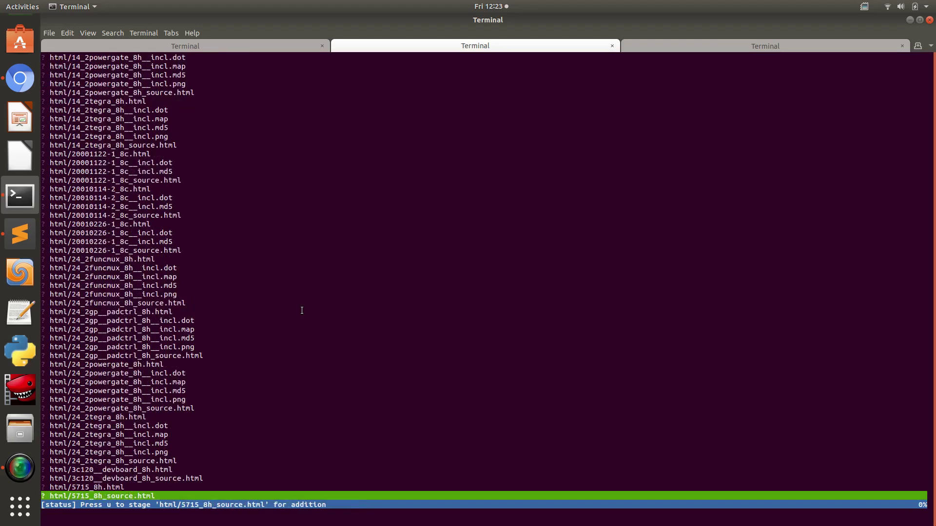
scroll(302, 311, down, 5)
scroll(302, 310, down, 5)
scroll(301, 310, down, 5)
scroll(302, 310, down, 5)
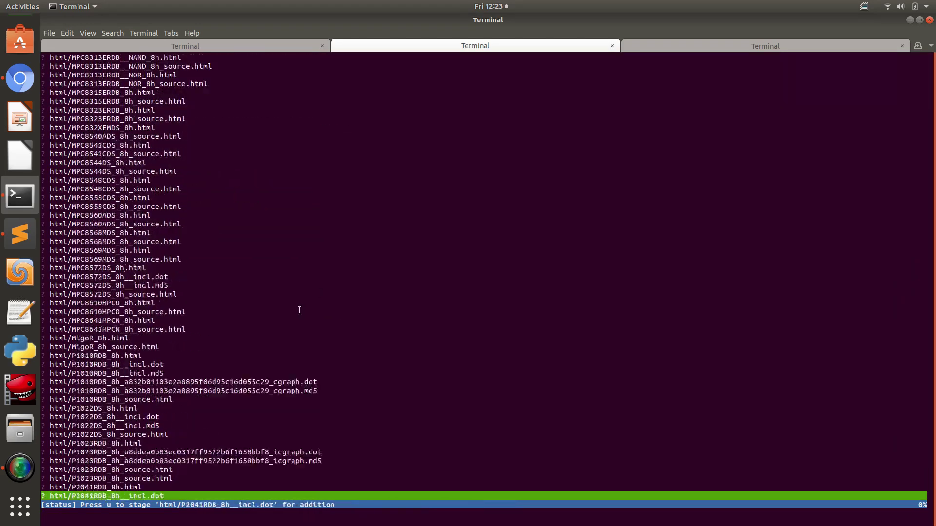
scroll(300, 310, down, 5)
scroll(298, 309, up, 5)
scroll(298, 310, up, 5)
scroll(298, 310, up, 5)
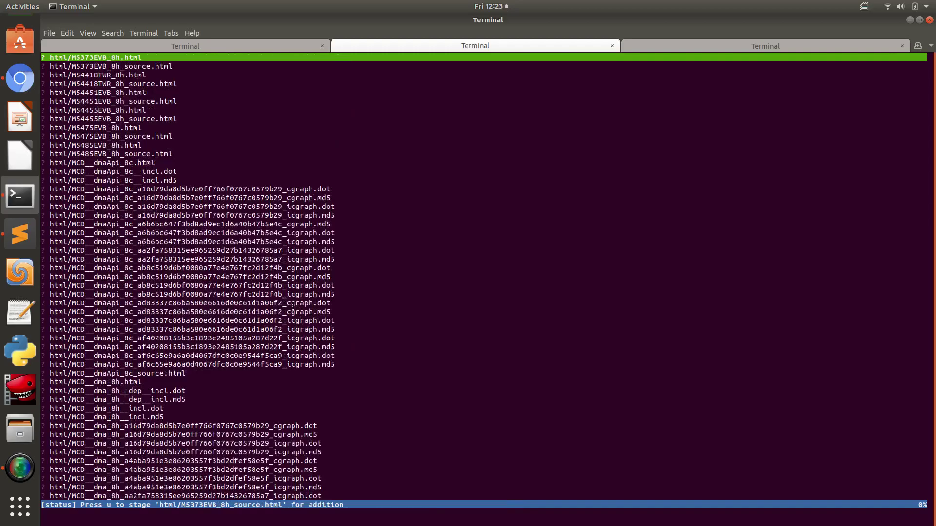
scroll(299, 310, up, 5)
scroll(292, 305, up, 5)
scroll(292, 305, up, 5)
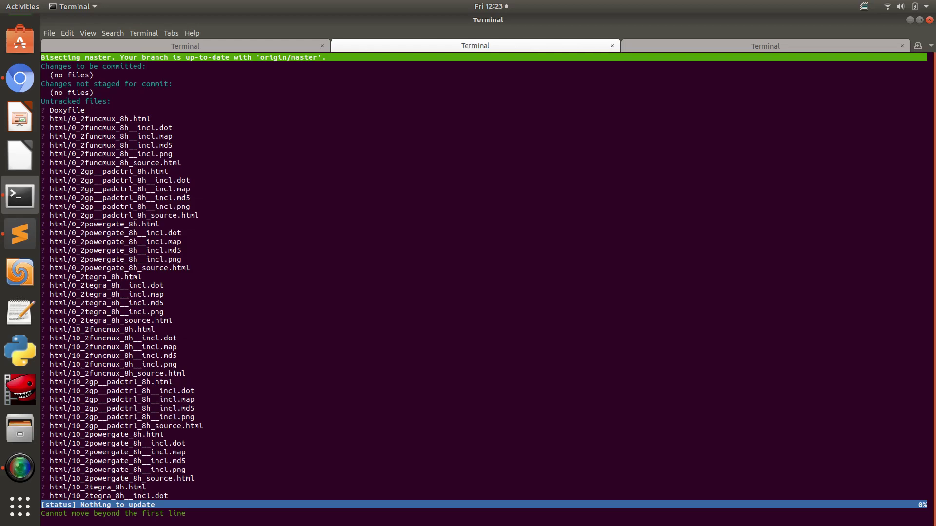
text(qq)
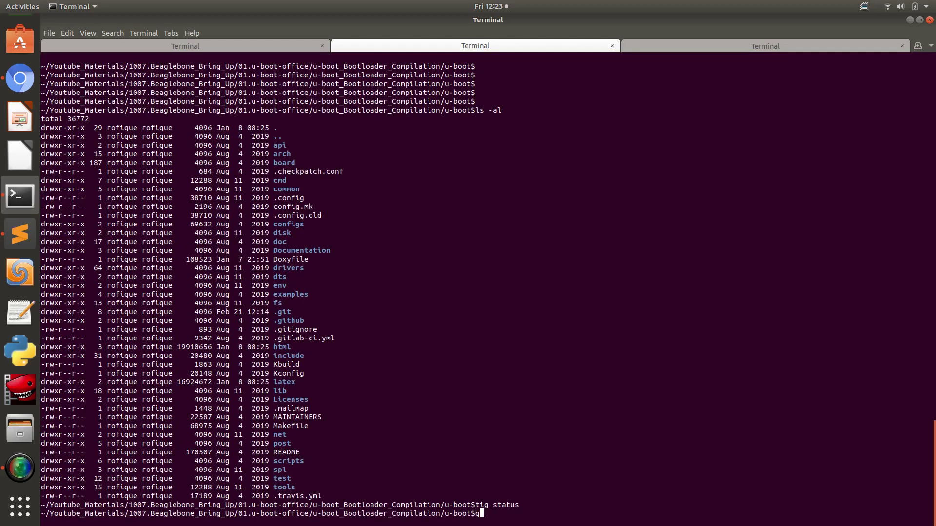
key(Return)
key(Return)
key(Return)
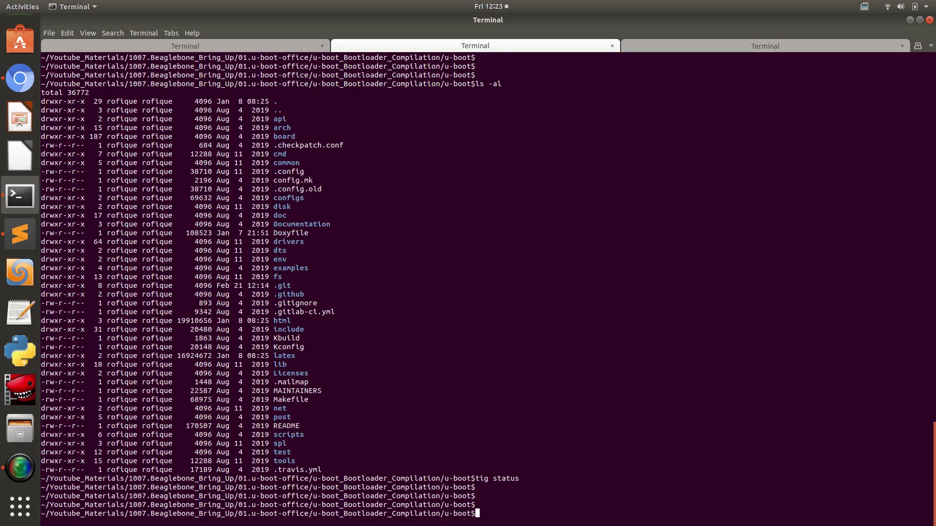
key(Return)
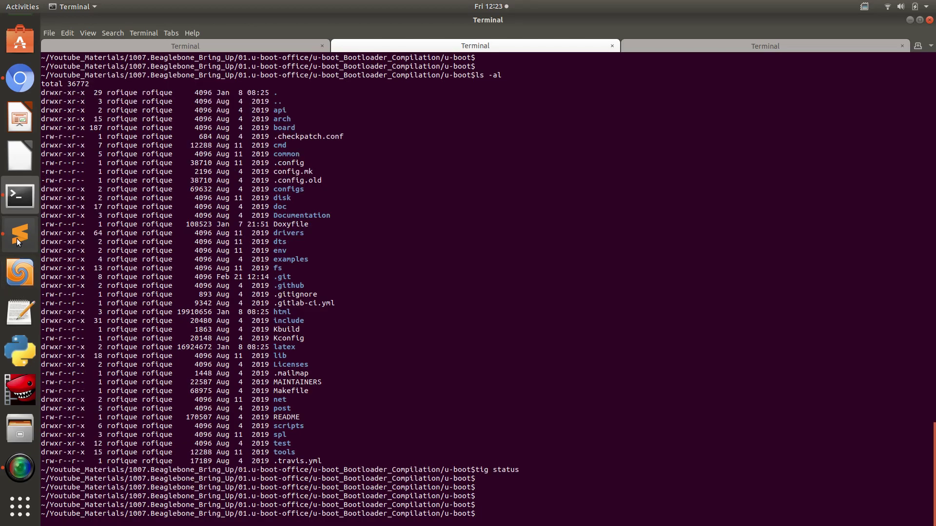
click(20, 234)
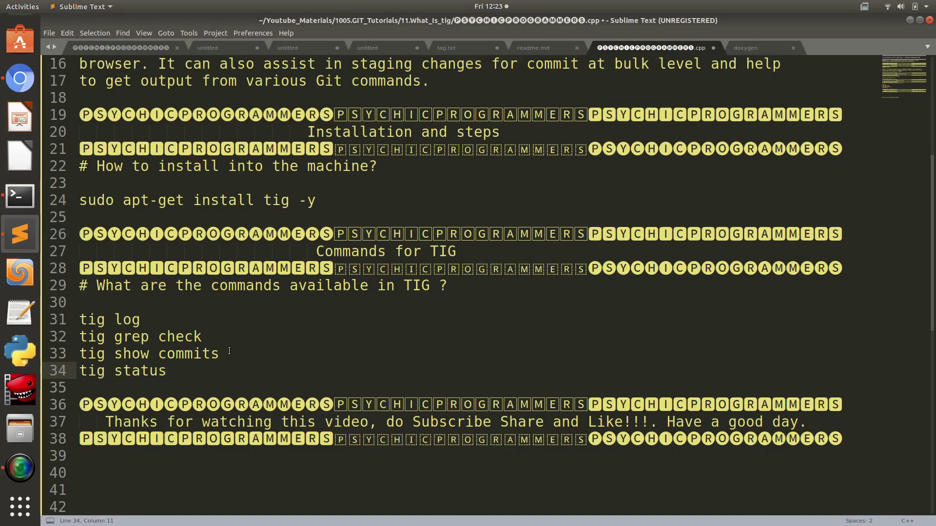
Step: Copy the 'tig show commits' line (line 33) from the TIG notes and switch back to Terminal
drag(221, 354, 33, 338)
key(shift+Down)
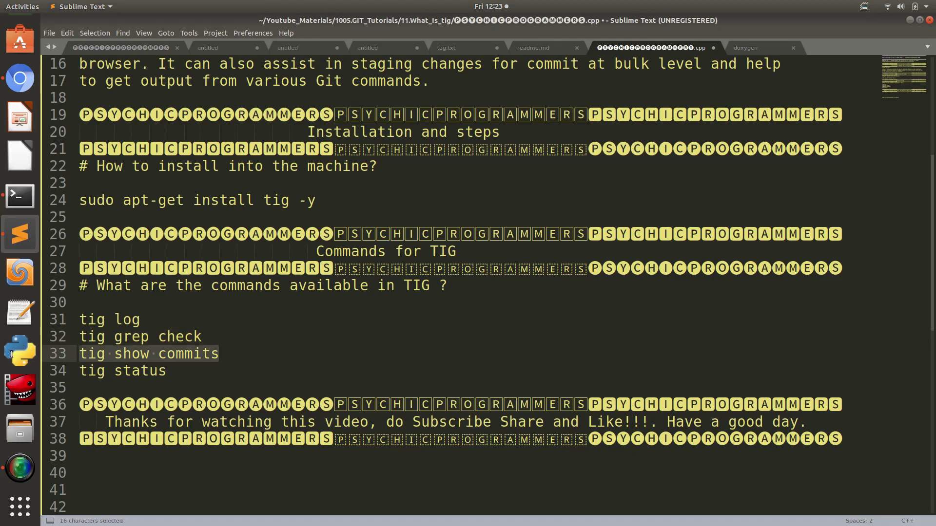
key(ctrl+c)
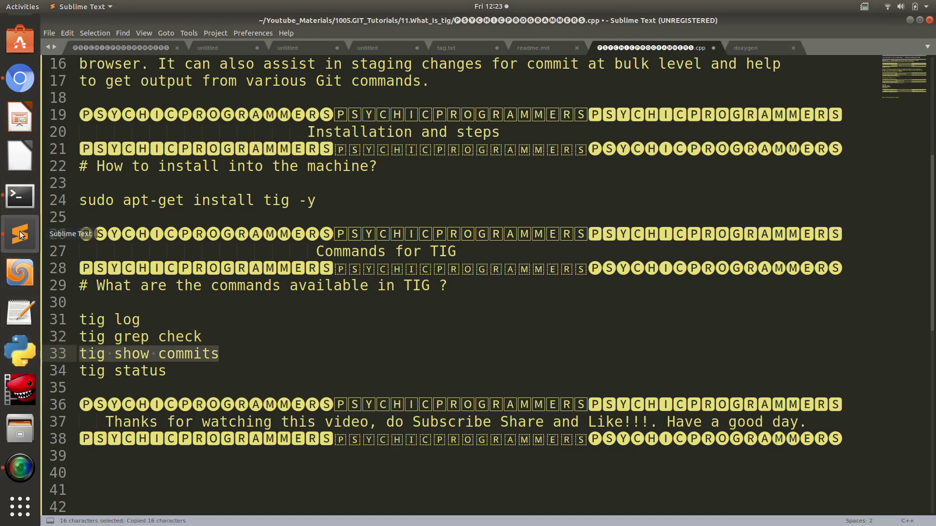
click(20, 196)
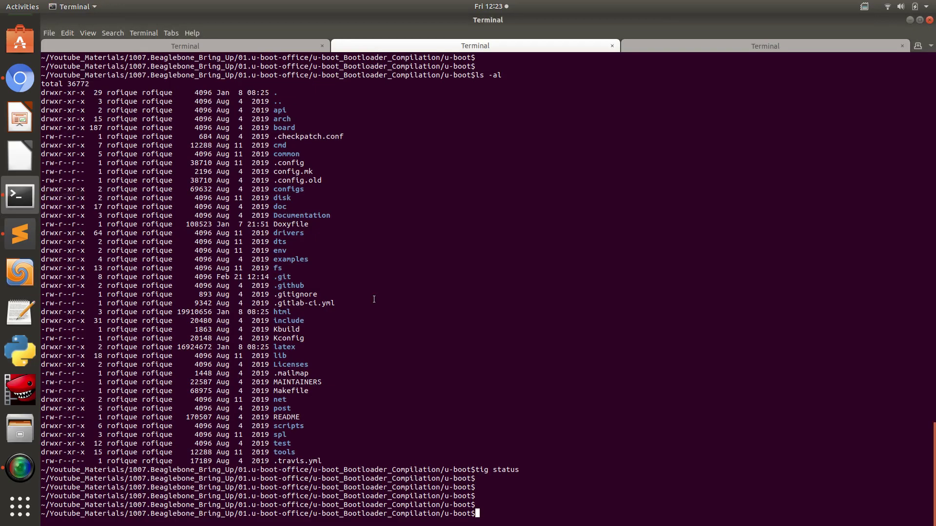
Step: Paste and run 'tig show commits' to browse merge commit 898c40c0's diffstat
right_click(590, 259)
click(610, 288)
key(Return)
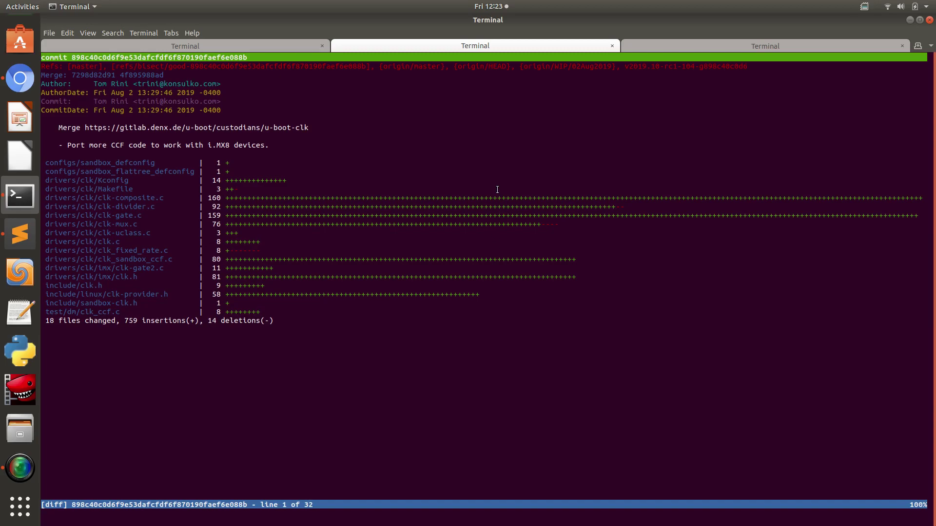
key(Up)
key(Down)
key(Down)
key(Down)
key(Down)
key(Down)
key(Down)
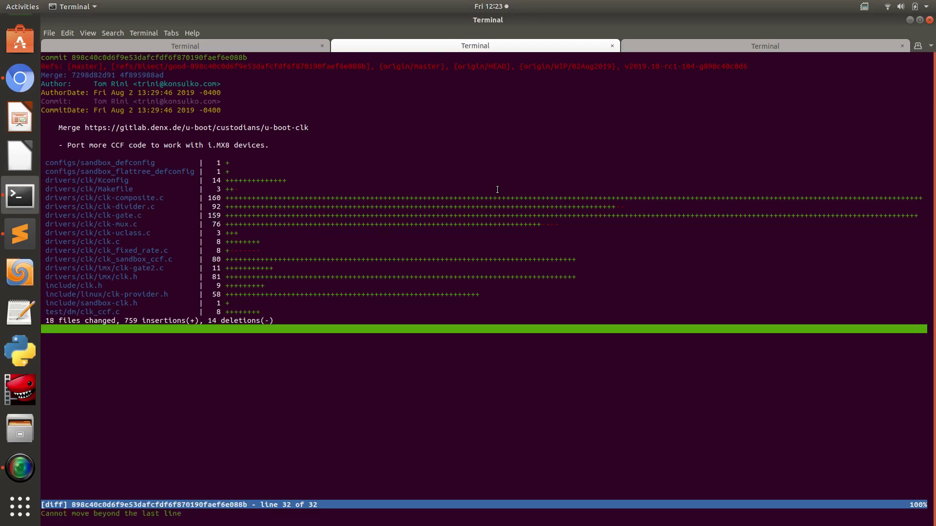
key(Up)
key(Up)
key(Up)
key(Up)
key(Up)
key(Up)
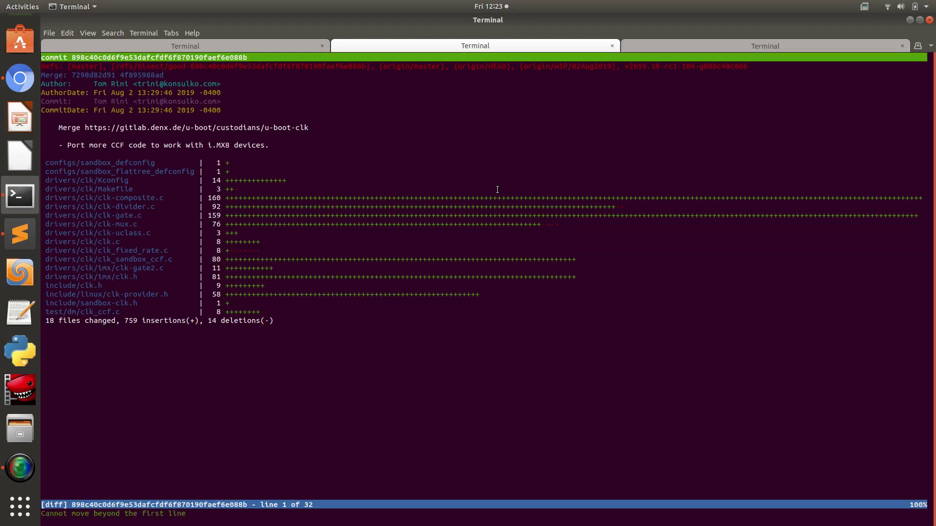